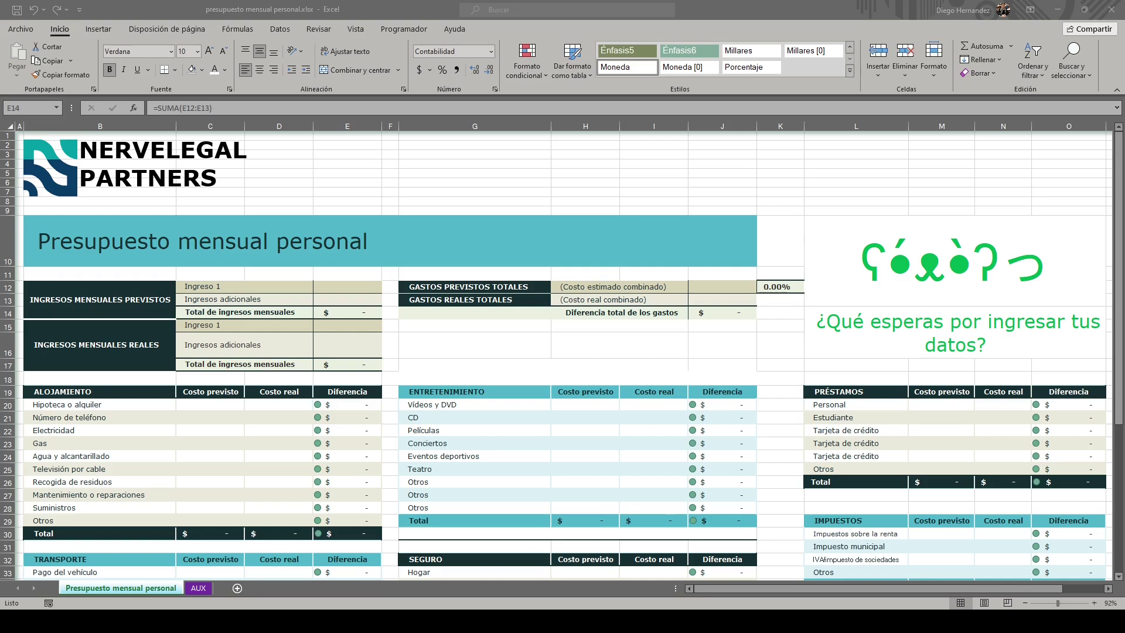
Preview alternative workbook themes on the Presupuesto mensual personal sheet without applying one
{"action": "left_click", "coordinate": [191, 32]}
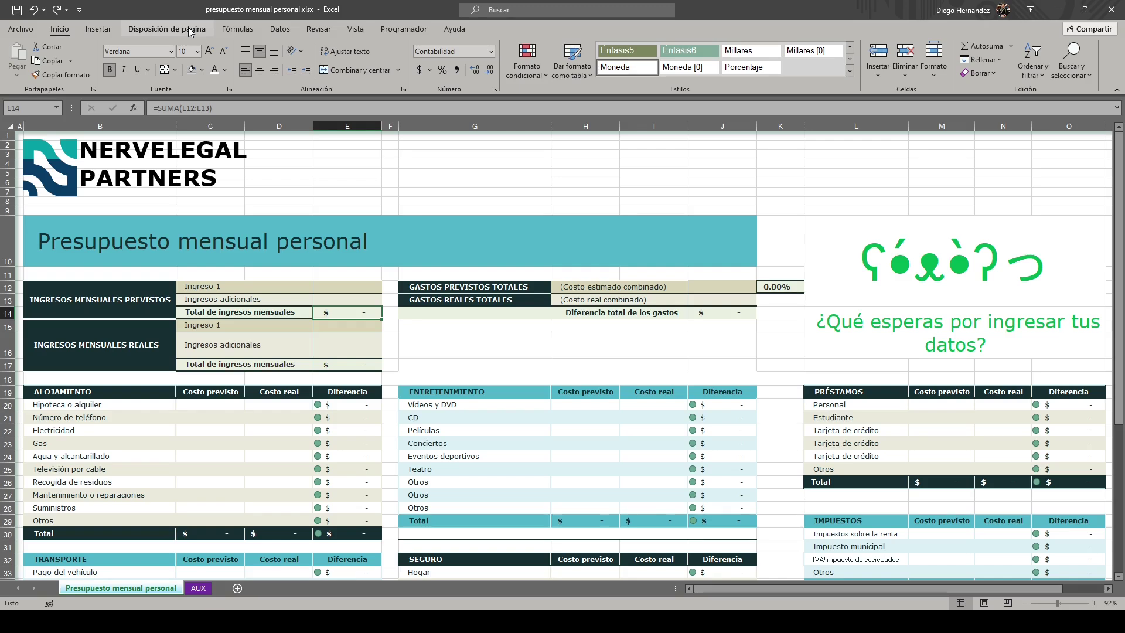
{"action": "left_click", "coordinate": [191, 31]}
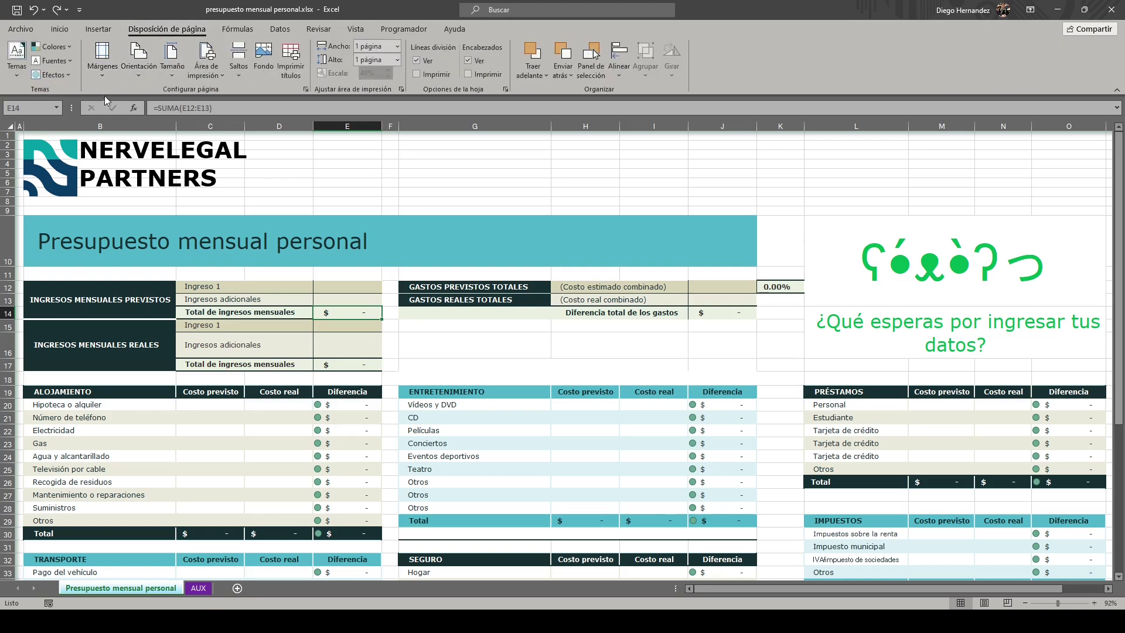
{"action": "left_click", "coordinate": [16, 58]}
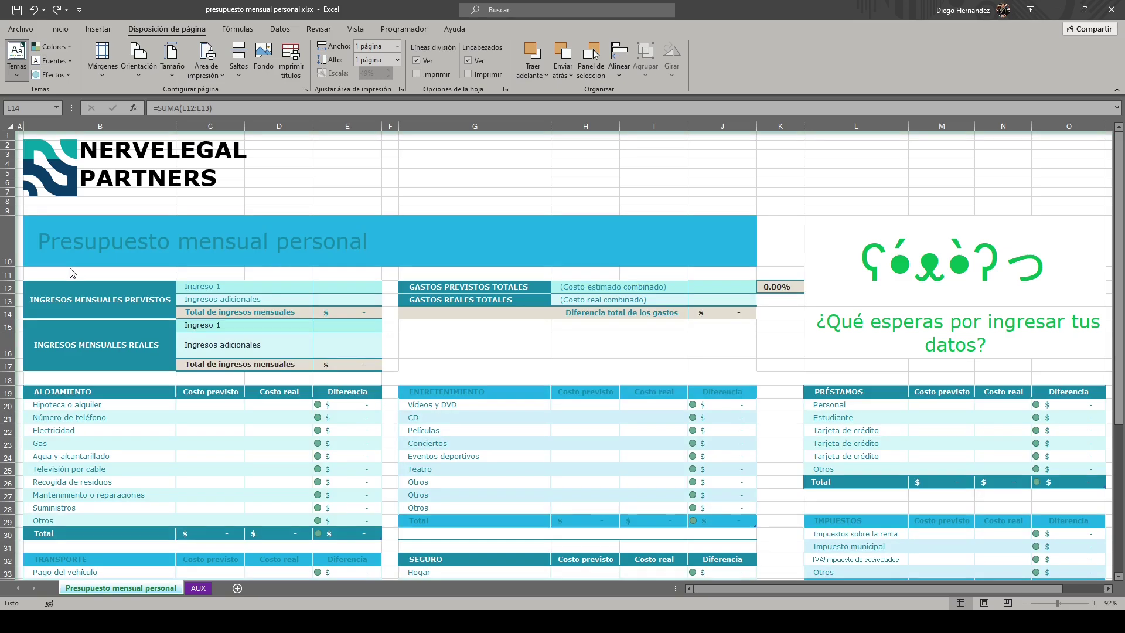
{"action": "left_click", "coordinate": [72, 247]}
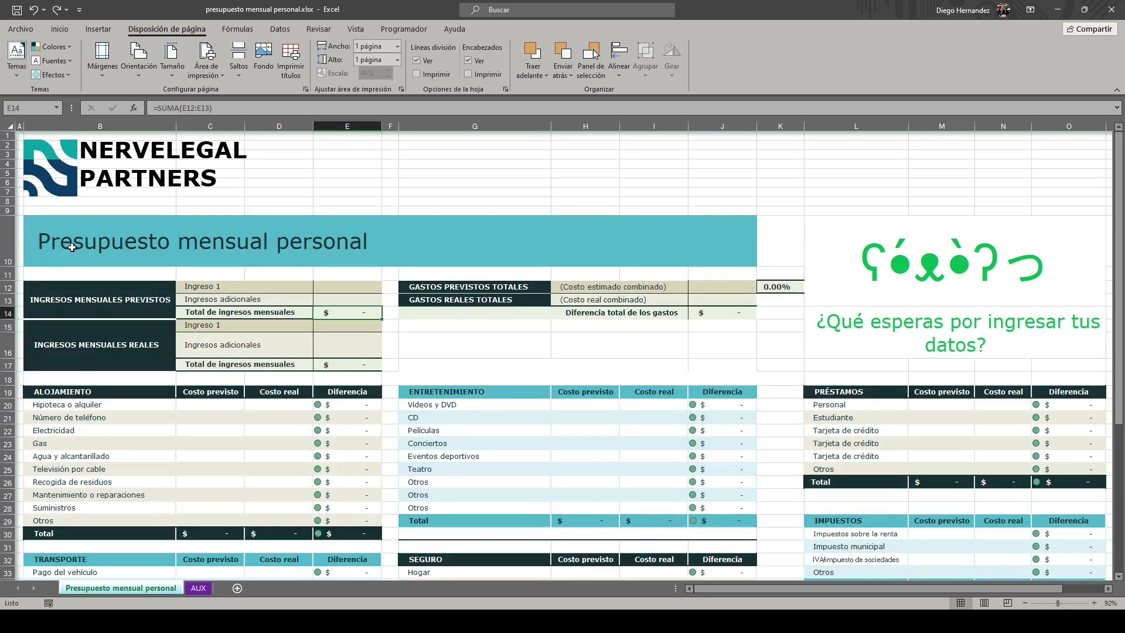
Unmerge and re-merge the title cells B10:J10, and align the title text left
{"action": "left_click", "coordinate": [137, 227]}
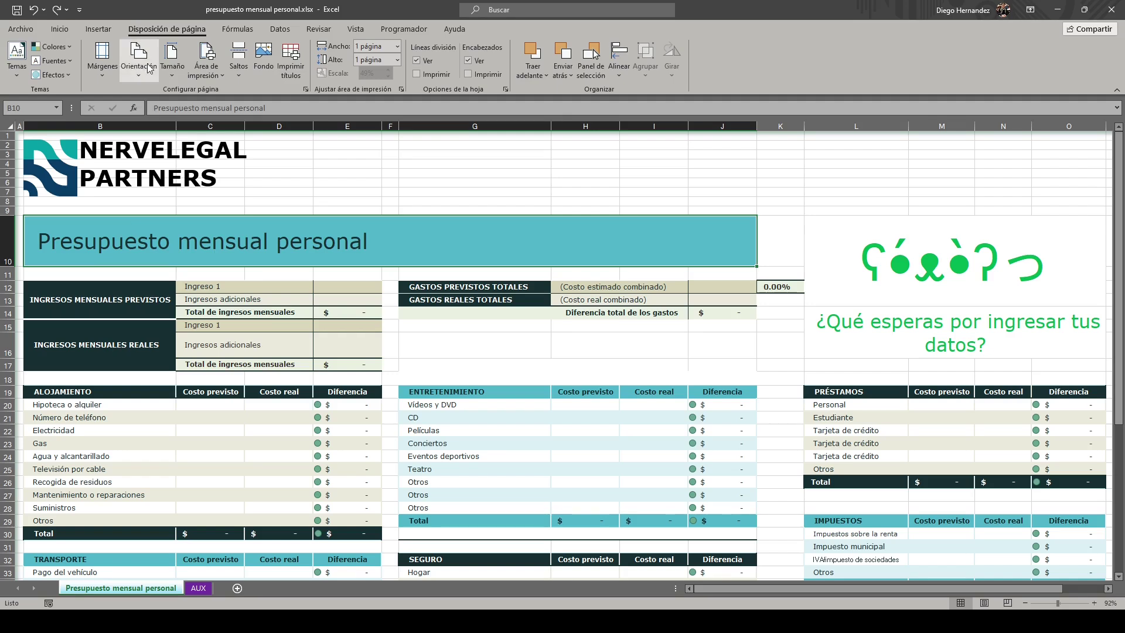
{"action": "left_click", "coordinate": [73, 28]}
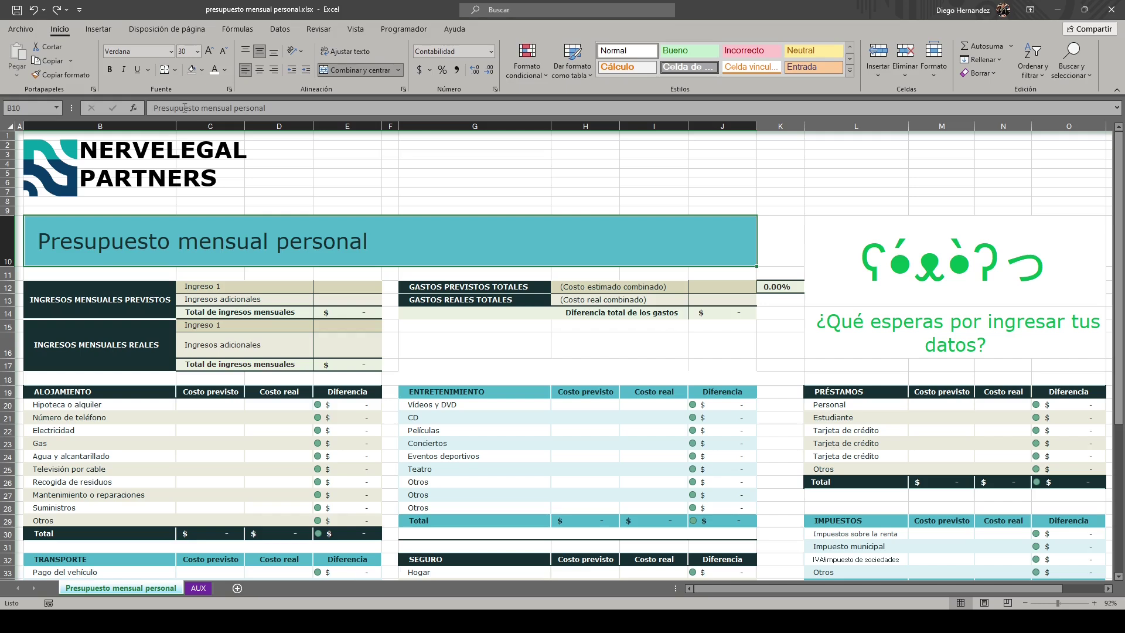
{"action": "left_click", "coordinate": [192, 69]}
{"action": "key", "text": "ctrl+z"}
{"action": "left_click", "coordinate": [340, 73]}
{"action": "left_click", "coordinate": [340, 74]}
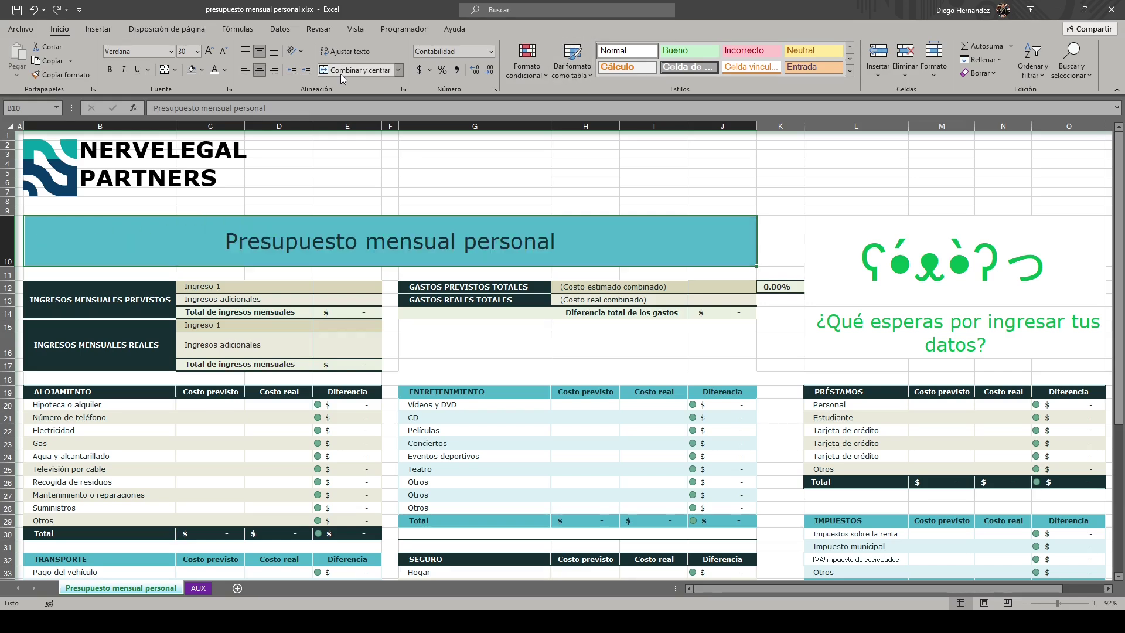
{"action": "left_click", "coordinate": [247, 70]}
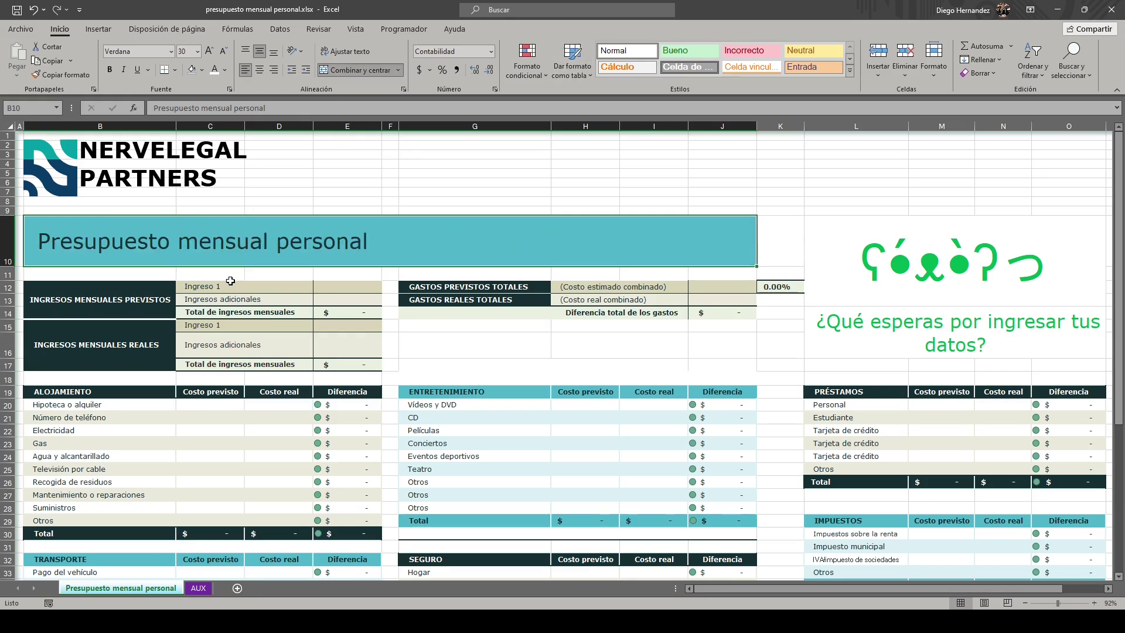
Examine the title's font, font size, fill colour and font colour settings
{"action": "left_click", "coordinate": [143, 51]}
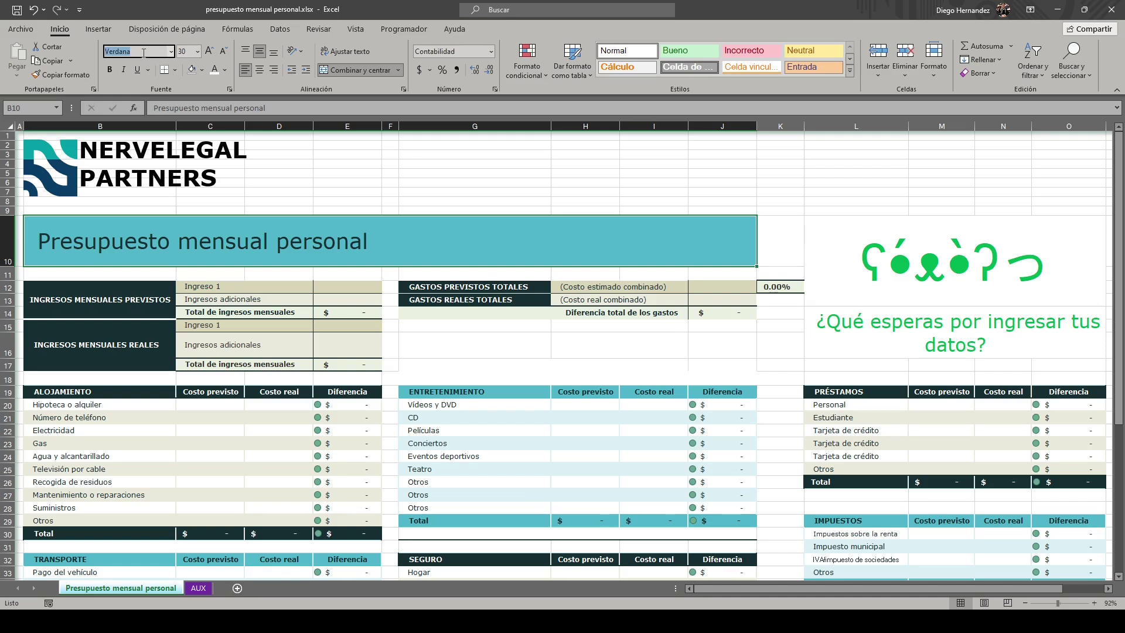
{"action": "left_click", "coordinate": [188, 53]}
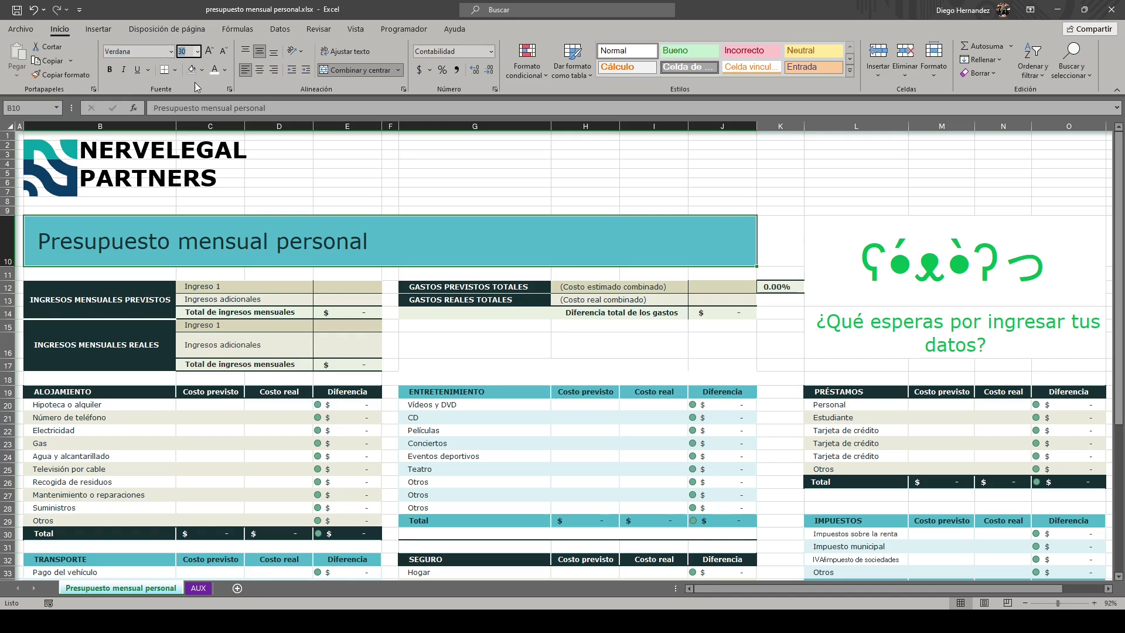
{"action": "left_click", "coordinate": [203, 71]}
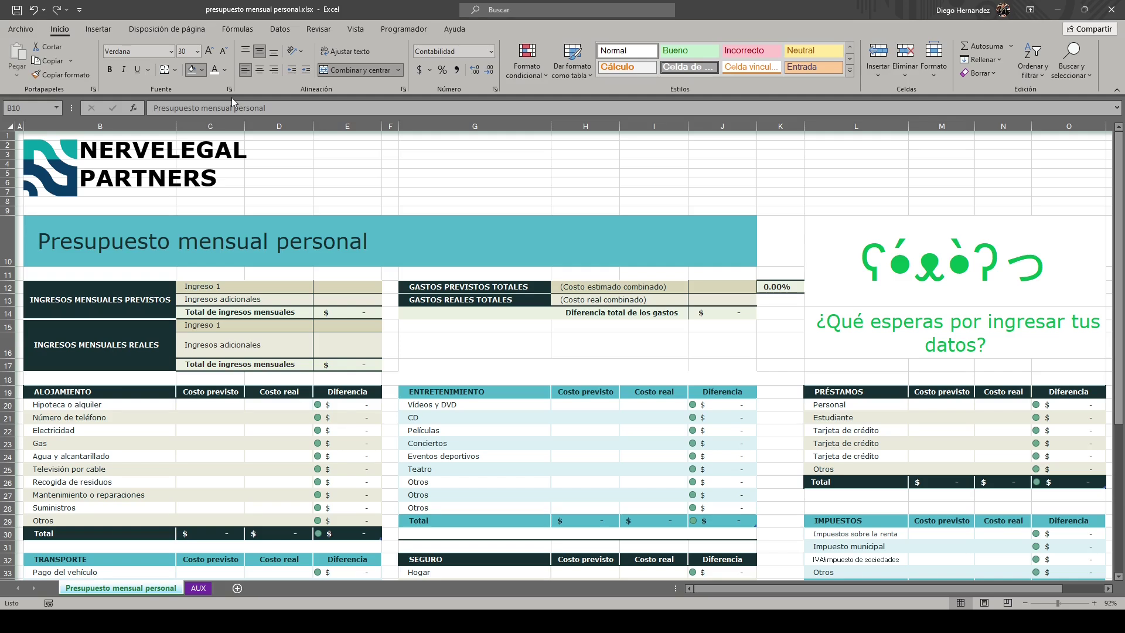
{"action": "left_click", "coordinate": [232, 98]}
{"action": "left_click", "coordinate": [224, 69]}
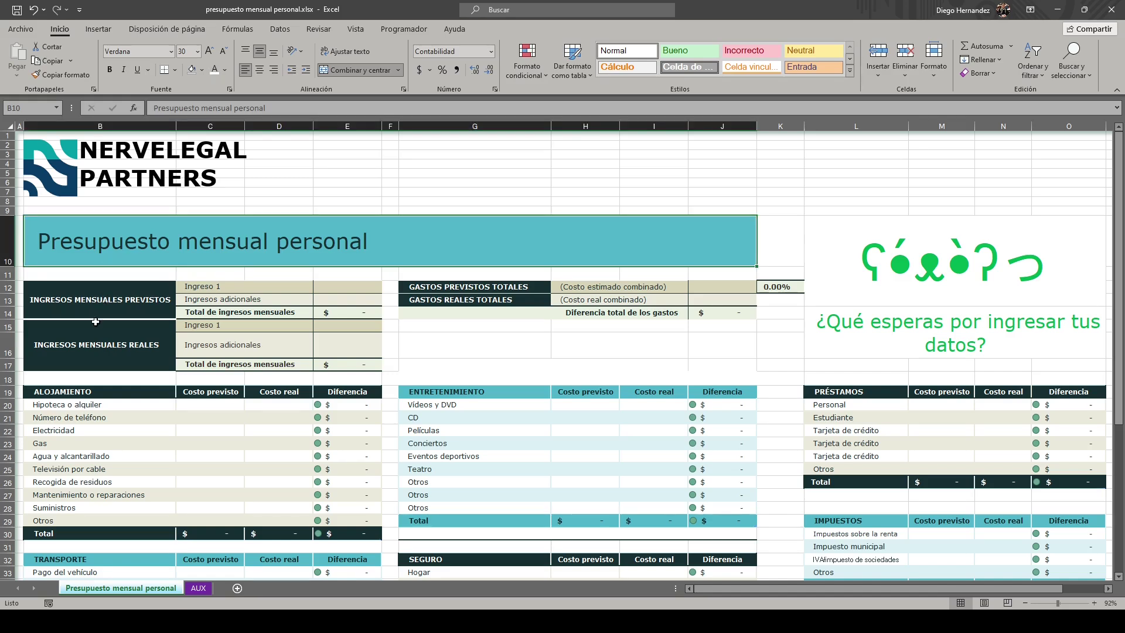
Review the sheet's layout around the title by selecting row 10, column A and row 1
{"action": "left_click", "coordinate": [7, 230]}
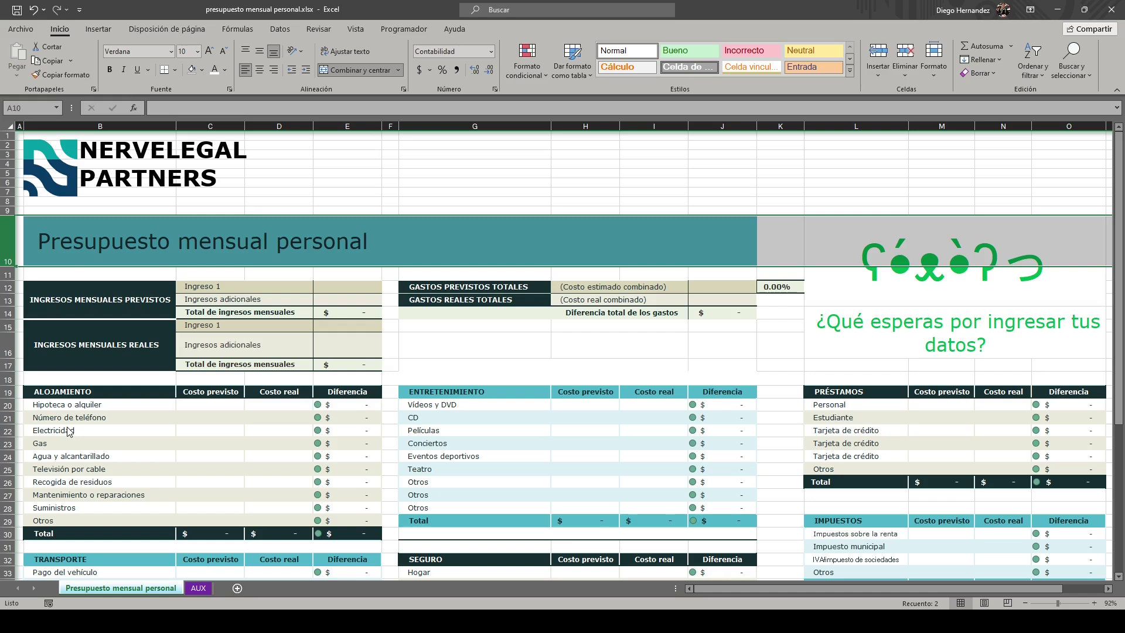
{"action": "left_click", "coordinate": [61, 400]}
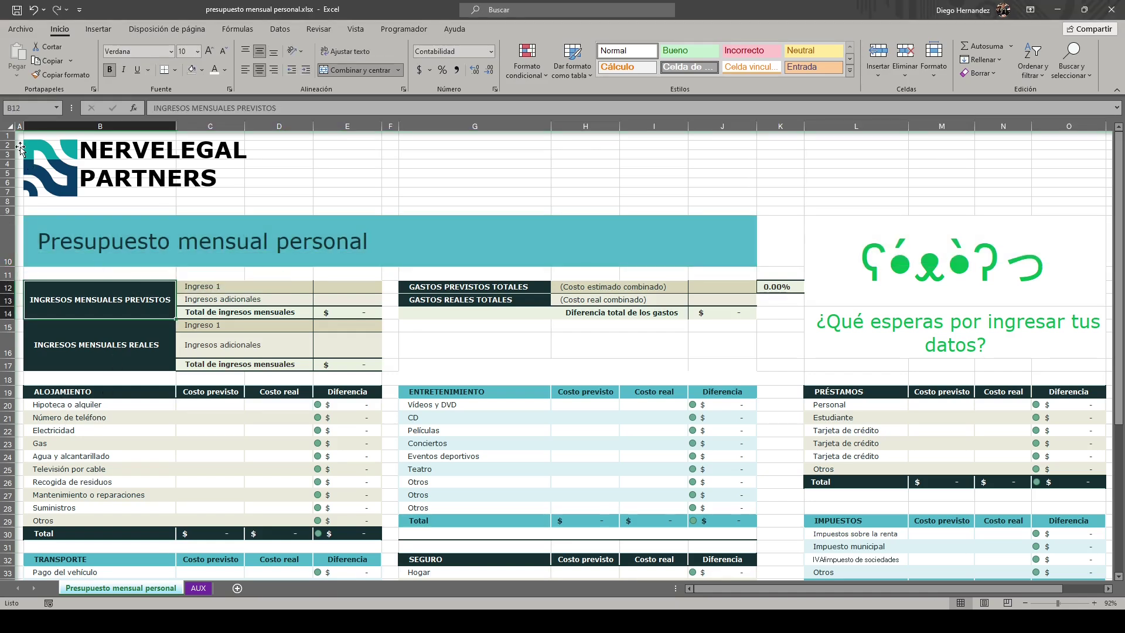
{"action": "left_click", "coordinate": [20, 124]}
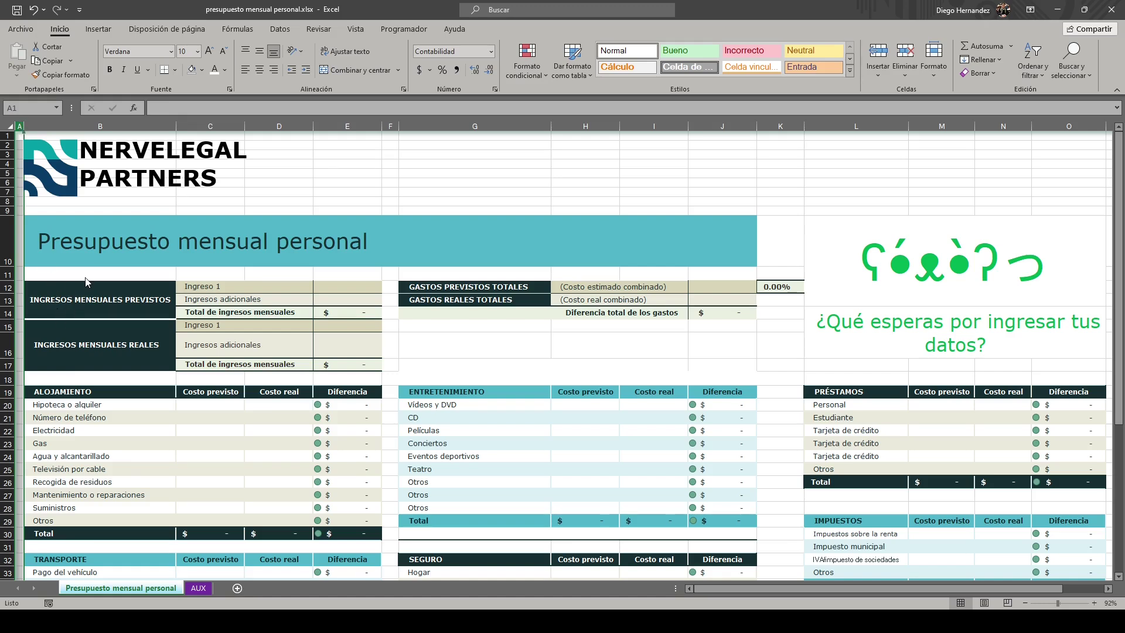
{"action": "left_click", "coordinate": [101, 237]}
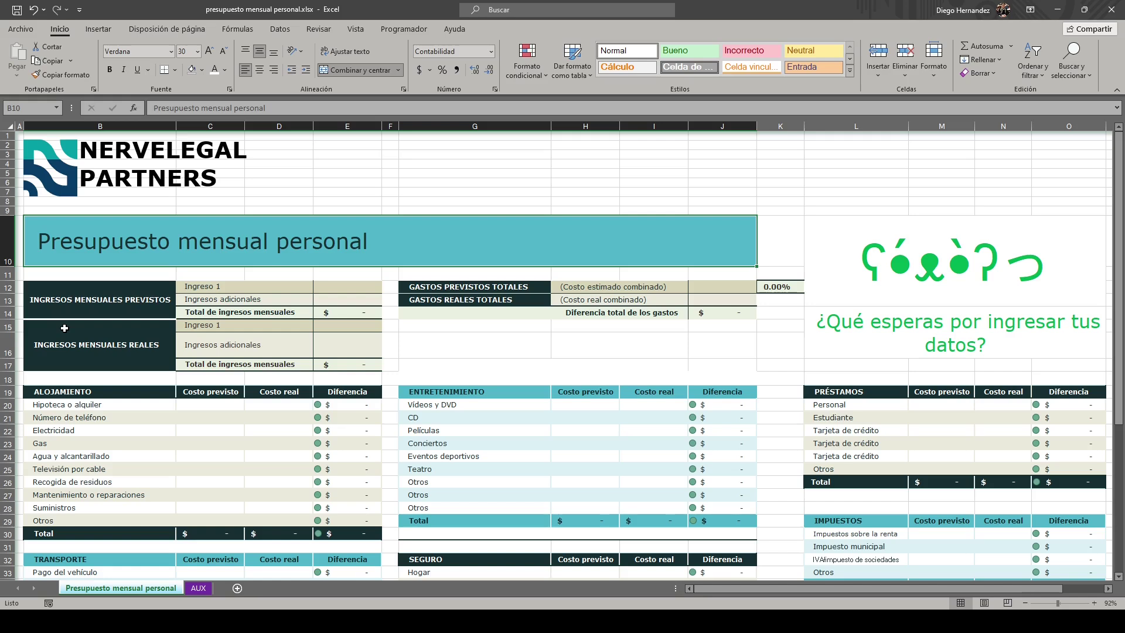
{"action": "left_click", "coordinate": [8, 136]}
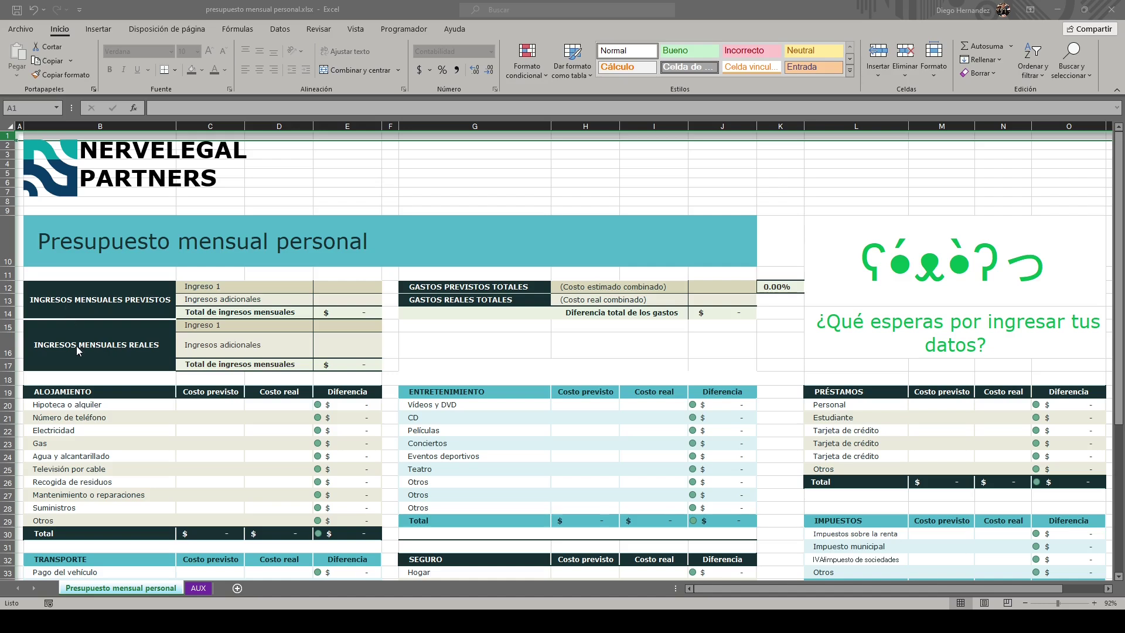
Examine the fill colour, font and font size of the INGRESOS MENSUALES PREVISTOS label in comparison with the title
{"action": "left_click", "coordinate": [67, 307]}
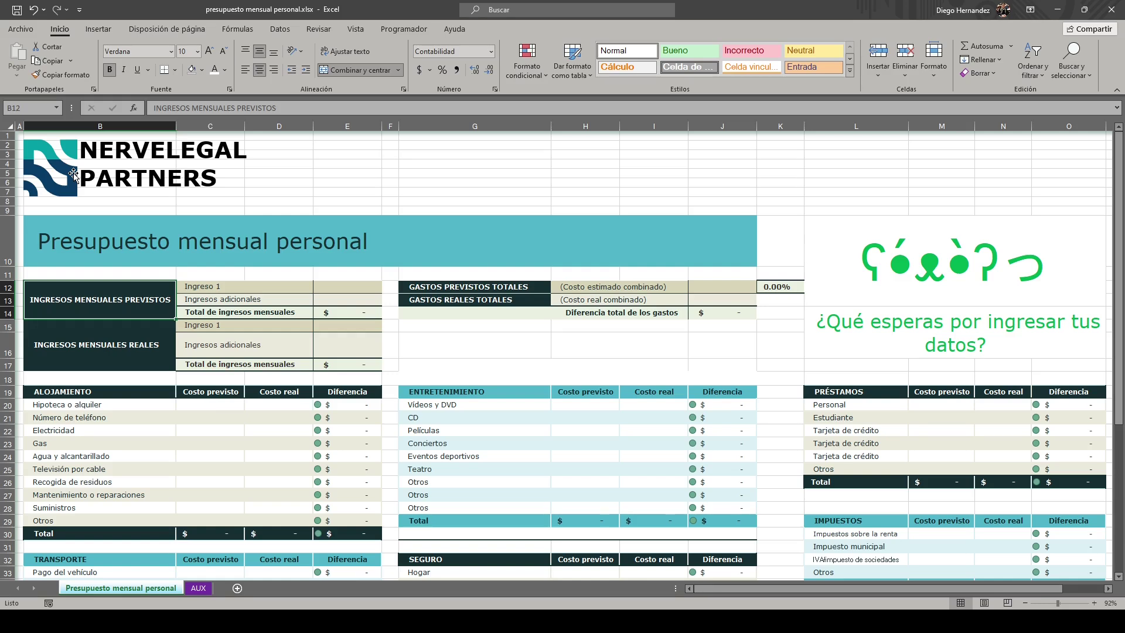
{"action": "left_click", "coordinate": [181, 252]}
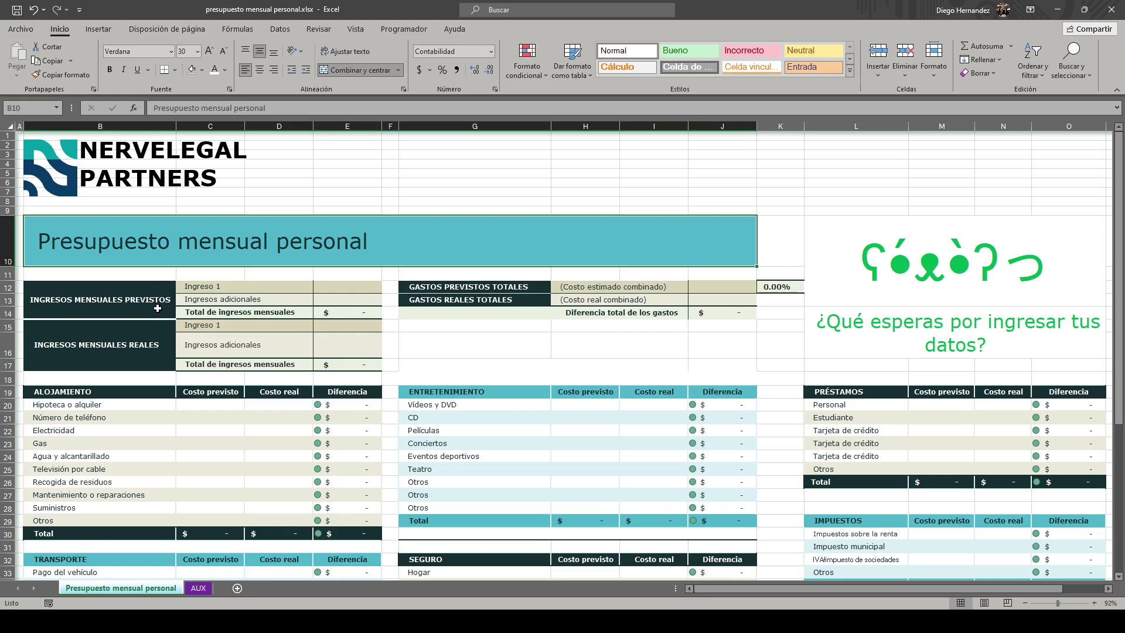
{"action": "left_click", "coordinate": [150, 304]}
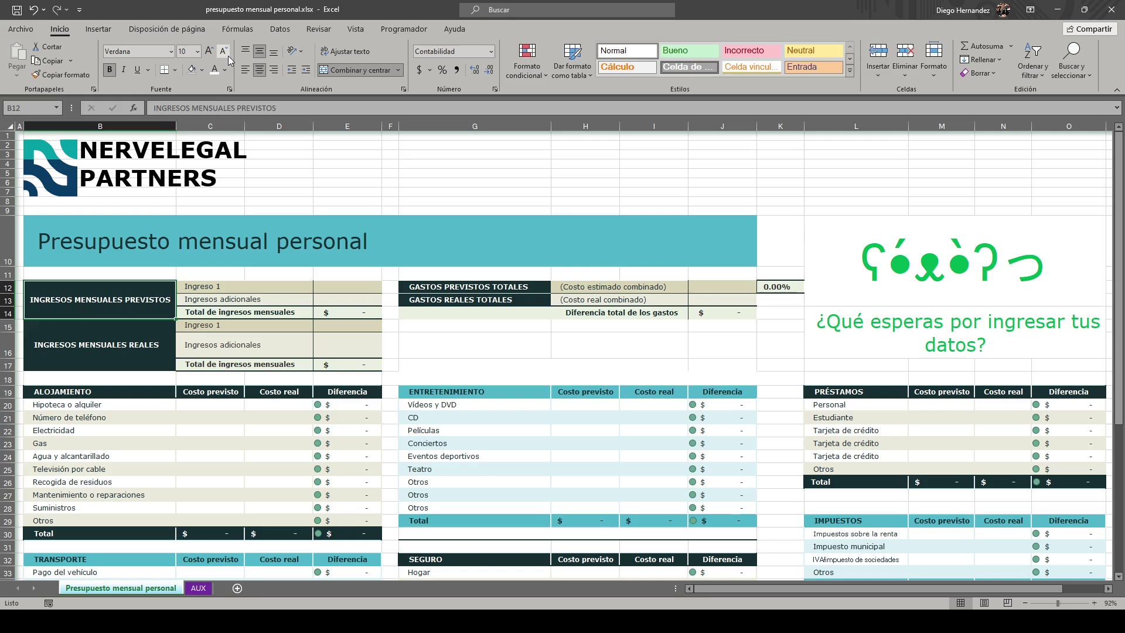
{"action": "left_click", "coordinate": [202, 70]}
{"action": "left_click", "coordinate": [114, 82]}
{"action": "left_click", "coordinate": [133, 54]}
{"action": "left_click", "coordinate": [192, 53]}
Unmerge and re-merge the INGRESOS MENSUALES PREVISTOS label across cells B12:B14
{"action": "left_click", "coordinate": [140, 338]}
{"action": "left_click", "coordinate": [143, 303]}
{"action": "left_click", "coordinate": [136, 336]}
{"action": "left_click", "coordinate": [106, 311]}
{"action": "left_click", "coordinate": [332, 70]}
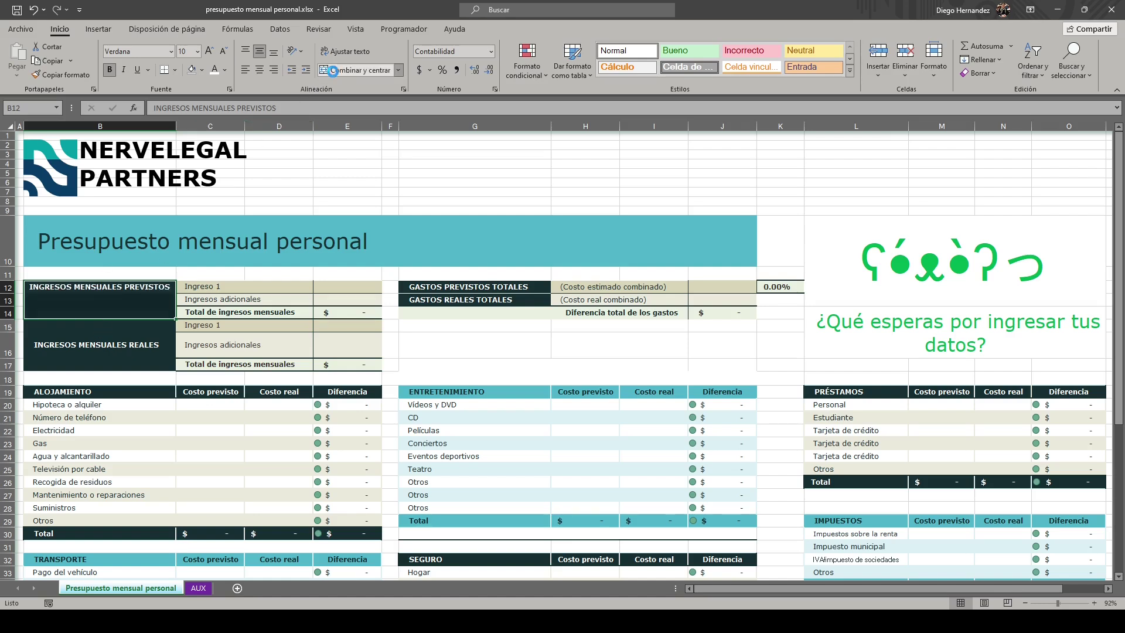
{"action": "left_click", "coordinate": [333, 70]}
{"action": "left_click", "coordinate": [122, 337]}
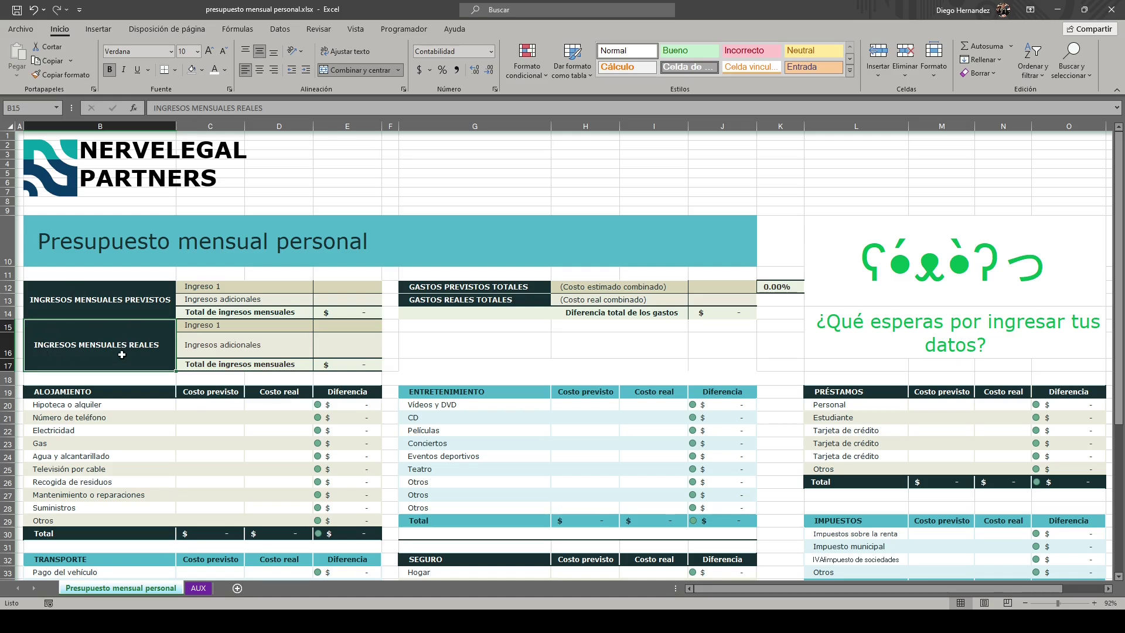
Try to draw a border line between the INGRESOS MENSUALES PREVISTOS and INGRESOS MENSUALES REALES labels
{"action": "left_click", "coordinate": [129, 390]}
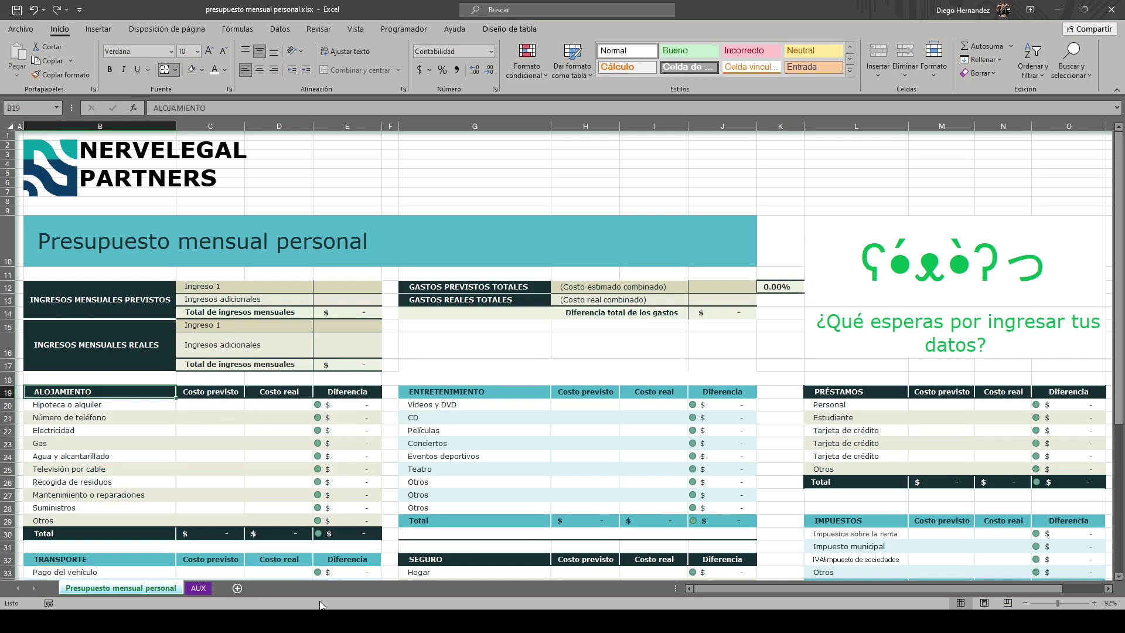
{"action": "left_click", "coordinate": [297, 420]}
{"action": "left_click", "coordinate": [70, 318]}
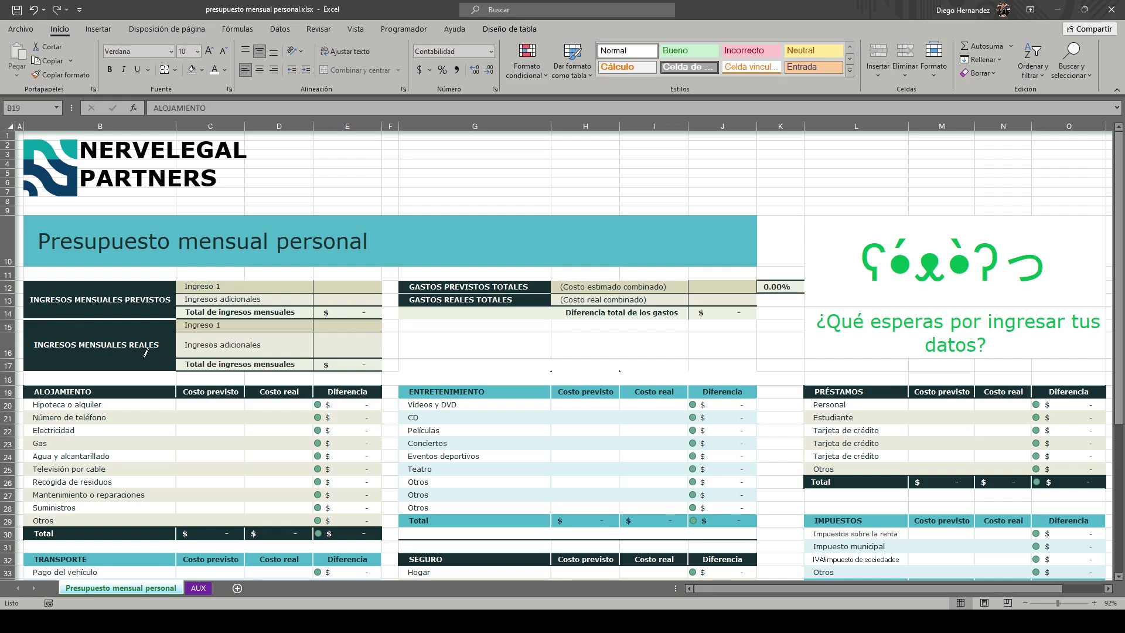
{"action": "key", "text": "Escape"}
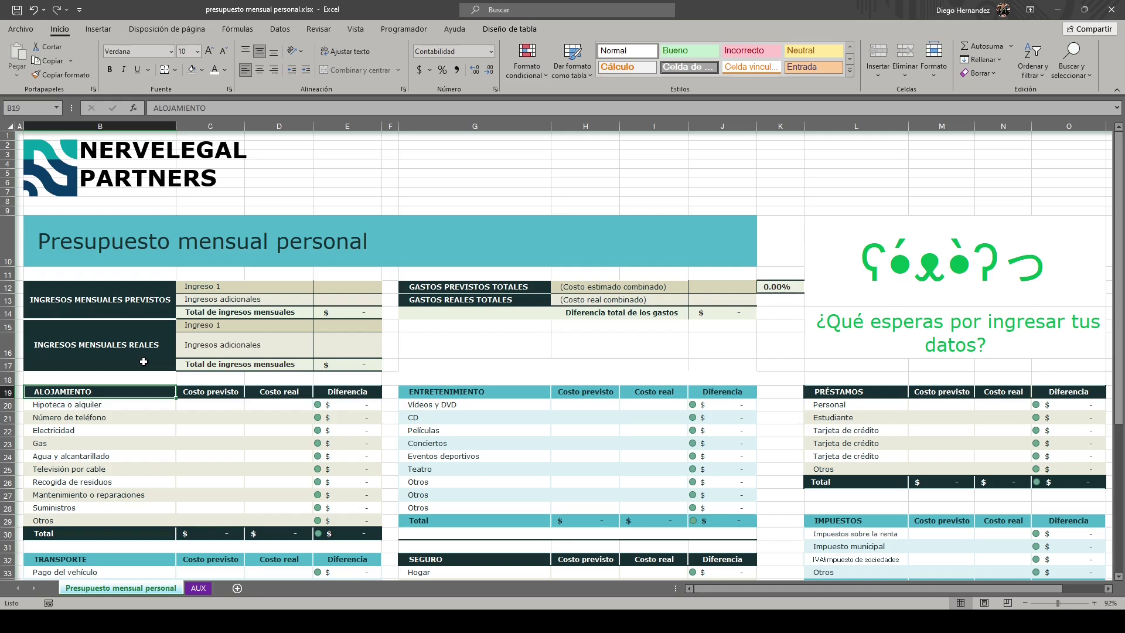
Examine the fill colours and font settings of the planned income rows in C12:E14
{"action": "left_click", "coordinate": [149, 346]}
{"action": "left_click", "coordinate": [209, 300]}
{"action": "left_click", "coordinate": [208, 285]}
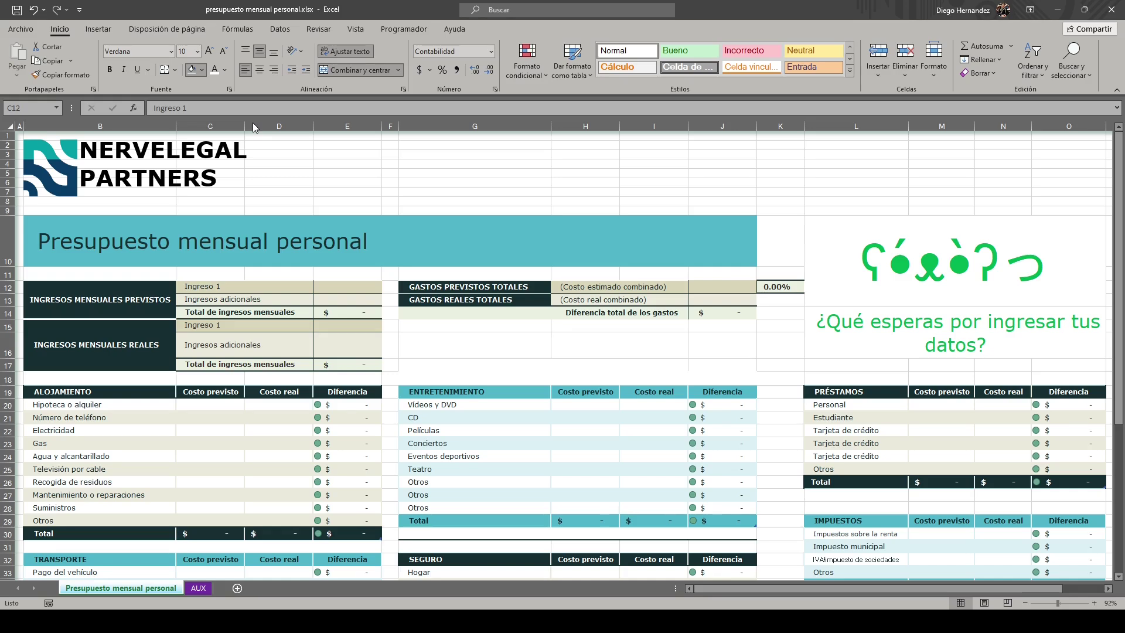
{"action": "key", "text": "Down"}
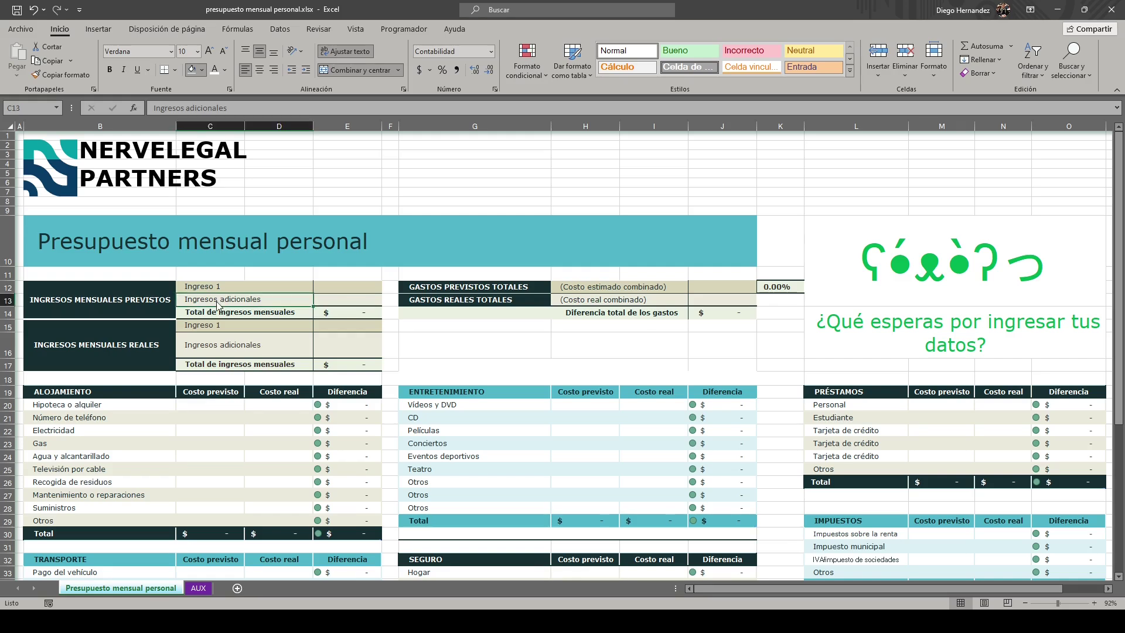
{"action": "key", "text": "Down"}
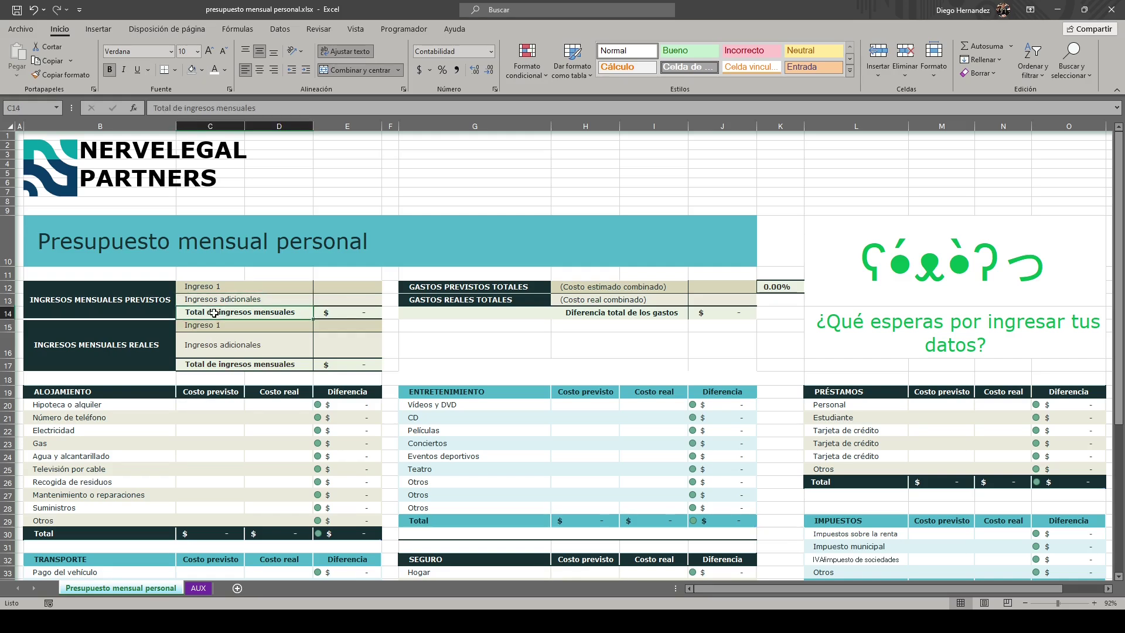
{"action": "left_click", "coordinate": [202, 74]}
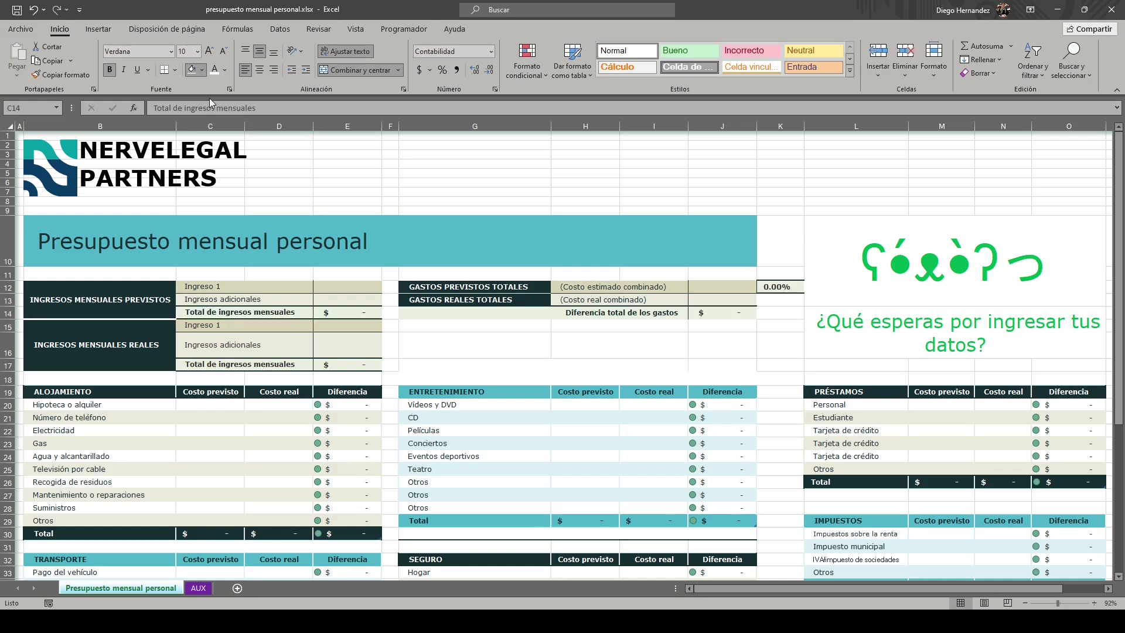
{"action": "left_click_drag", "start_coordinate": [232, 313], "coordinate": [327, 310]}
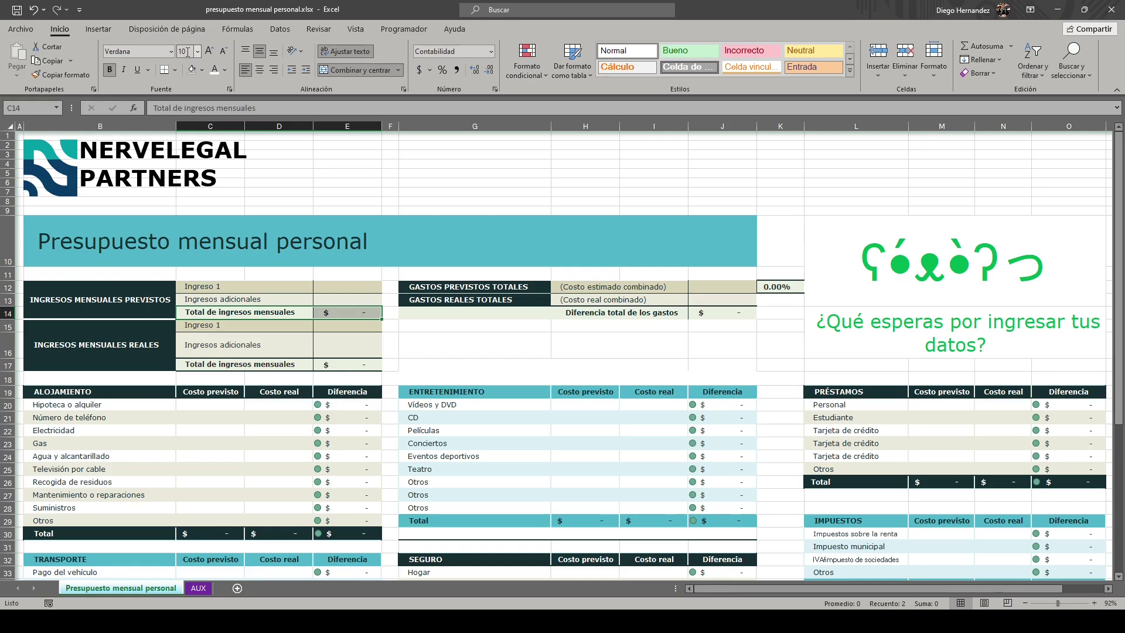
{"action": "left_click", "coordinate": [239, 311]}
{"action": "left_click", "coordinate": [223, 285]}
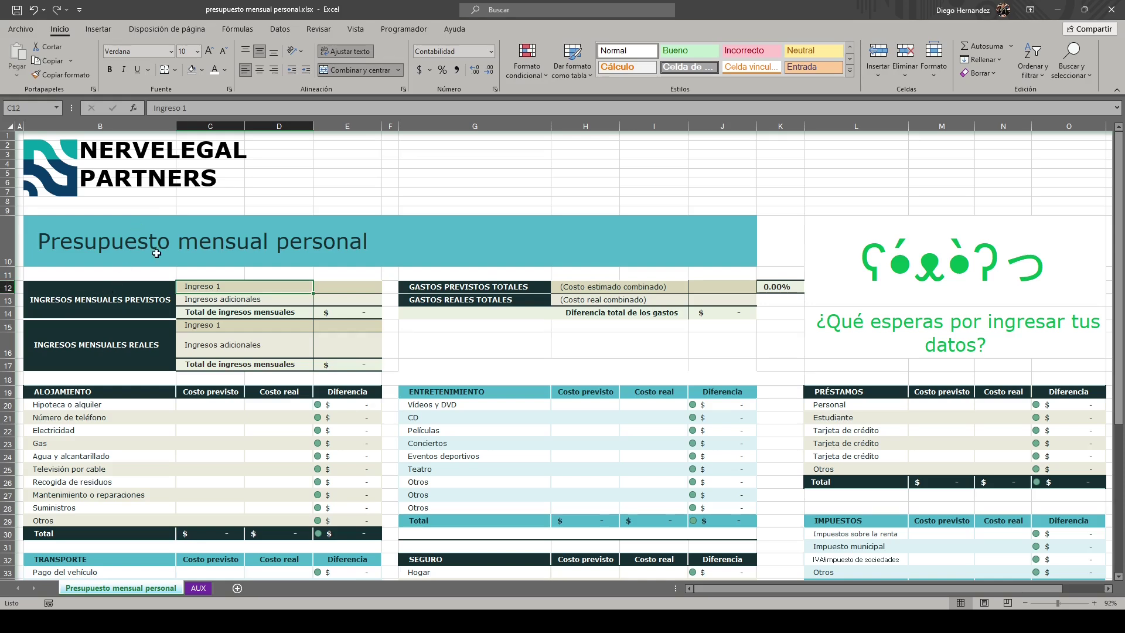
Unmerge and re-merge the Ingreso 1 cells C12:D12, then left-align and indent the text
{"action": "left_click", "coordinate": [356, 72]}
{"action": "left_click", "coordinate": [356, 72]}
{"action": "left_click", "coordinate": [245, 71]}
{"action": "left_click", "coordinate": [309, 70]}
Review the income labels in C12:D17 and the planned income total formula in E14
{"action": "left_click", "coordinate": [262, 298]}
{"action": "left_click_drag", "start_coordinate": [255, 288], "coordinate": [258, 355]}
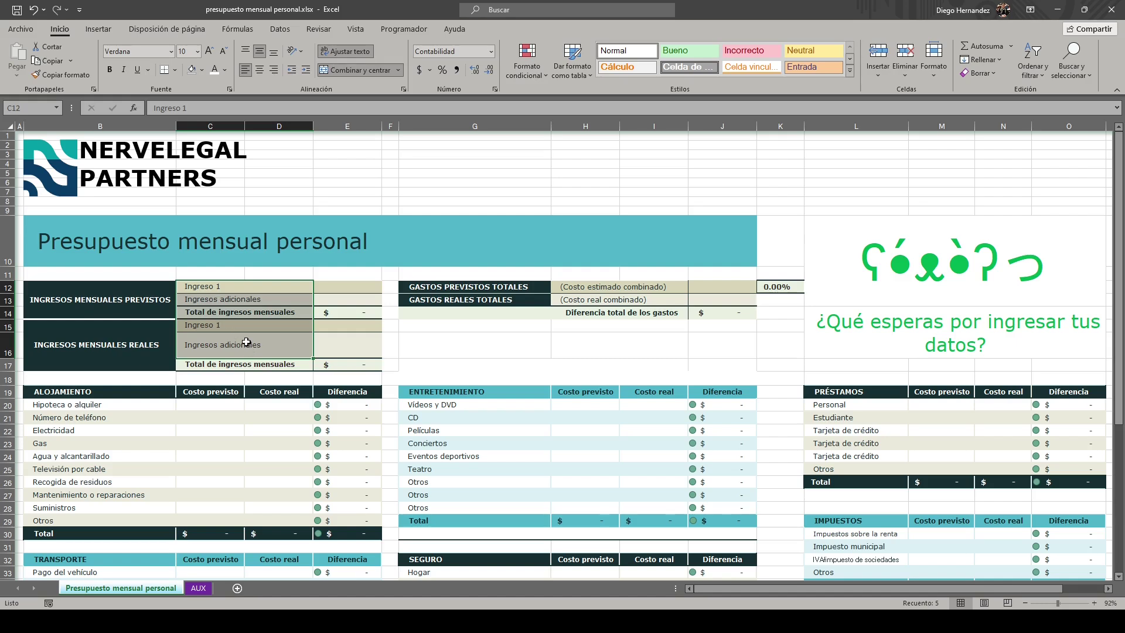
{"action": "left_click", "coordinate": [250, 365]}
{"action": "left_click", "coordinate": [245, 315]}
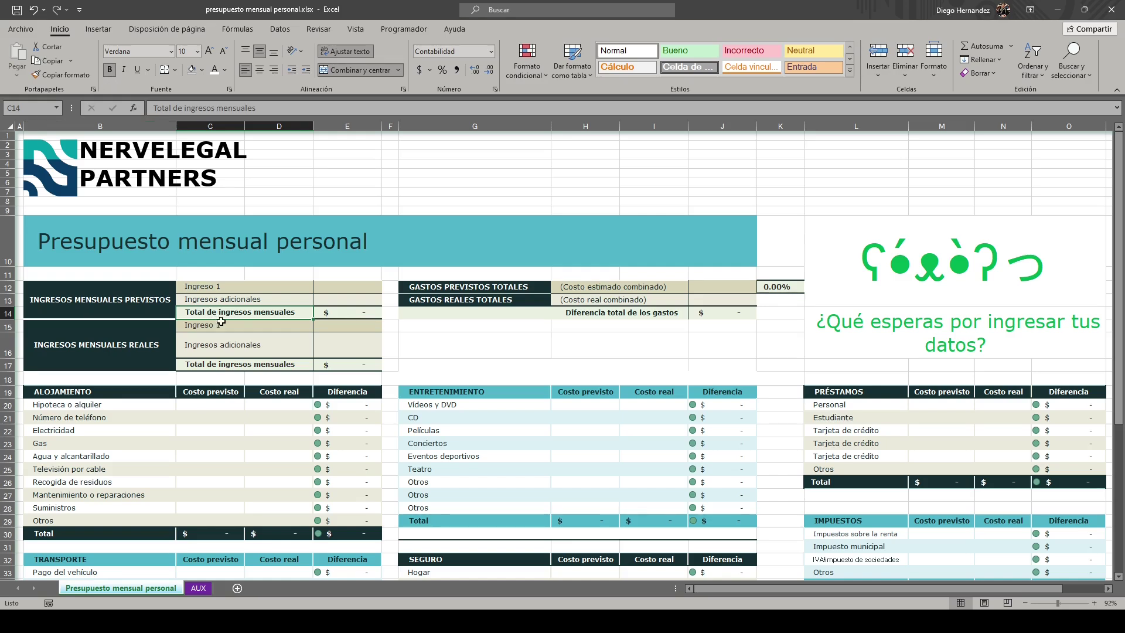
{"action": "left_click", "coordinate": [196, 288]}
{"action": "left_click", "coordinate": [209, 362]}
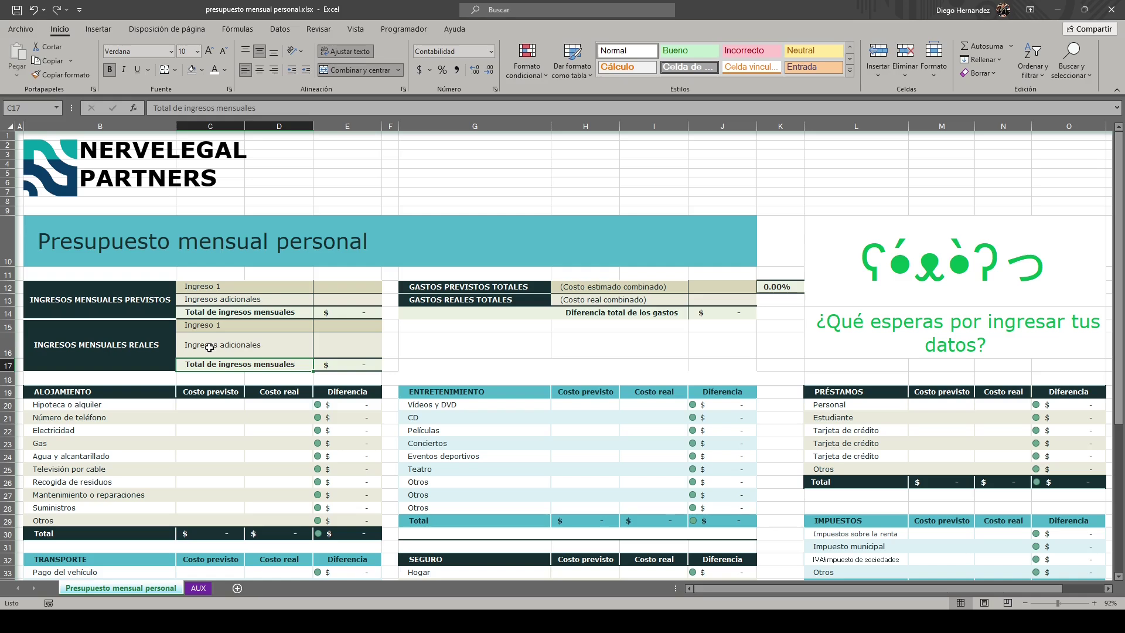
{"action": "left_click", "coordinate": [332, 311]}
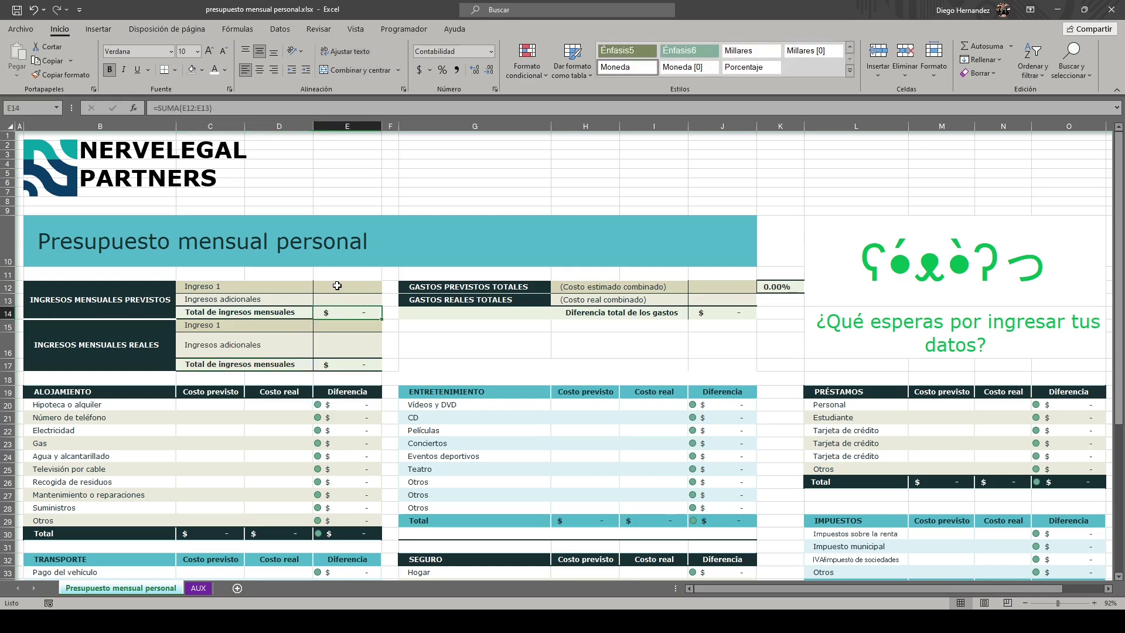
Examine the SUMA formula of the planned monthly income total in E14 and the range it adds
{"action": "key", "text": "F2"}
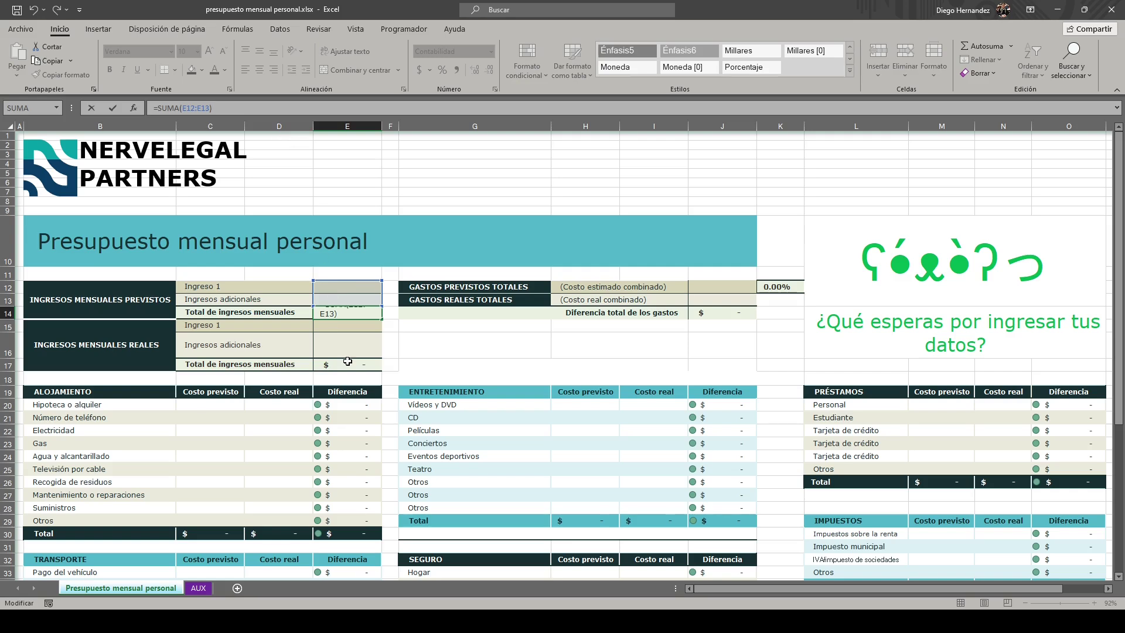
{"action": "left_click", "coordinate": [155, 107]}
{"action": "left_click_drag", "start_coordinate": [183, 108], "coordinate": [216, 109]}
{"action": "left_click", "coordinate": [231, 112]}
{"action": "key", "text": "Return"}
Enter trial planned income amounts of 10 in E12 and 20 in E13
{"action": "key", "text": "Up"}
{"action": "key", "text": "Up"}
{"action": "key", "text": "Up"}
{"action": "type", "text": "10"}
{"action": "key", "text": "Return"}
{"action": "type", "text": "20"}
{"action": "key", "text": "Return"}
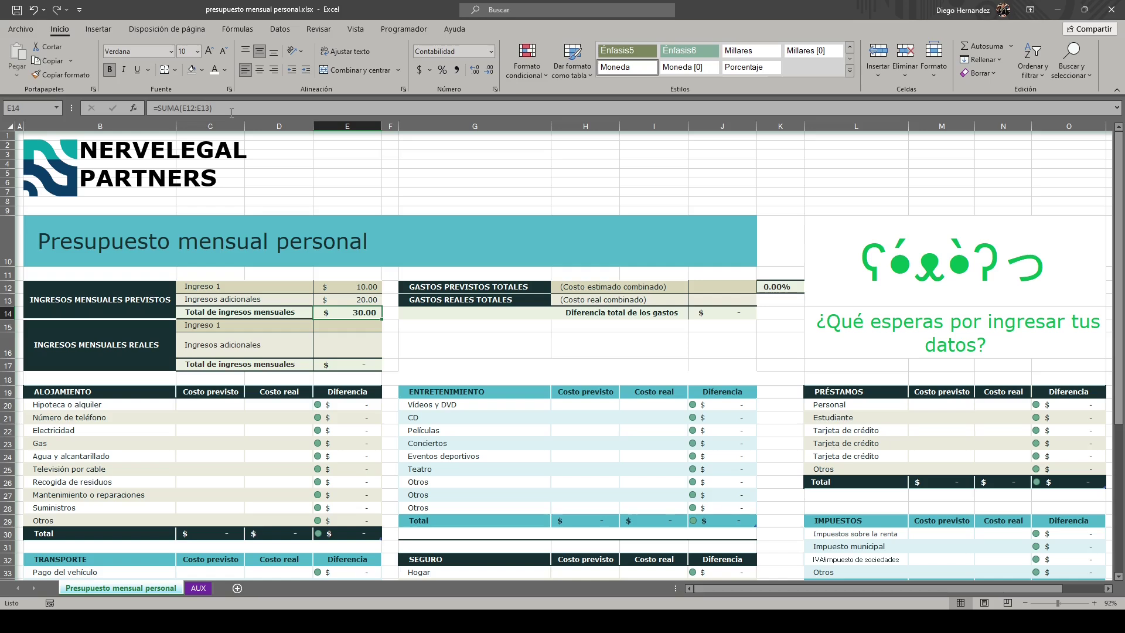
Undo the trial amounts in the planned income cells E12 and E13
{"action": "key", "text": "ctrl+z"}
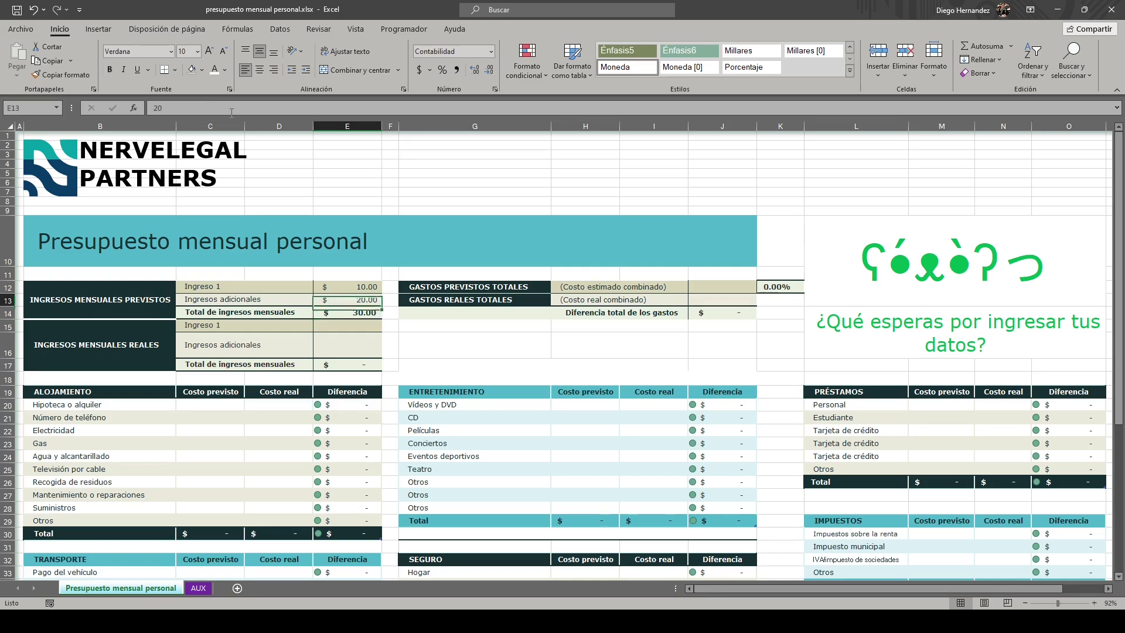
{"action": "key", "text": "ctrl+z"}
{"action": "key", "text": "Left"}
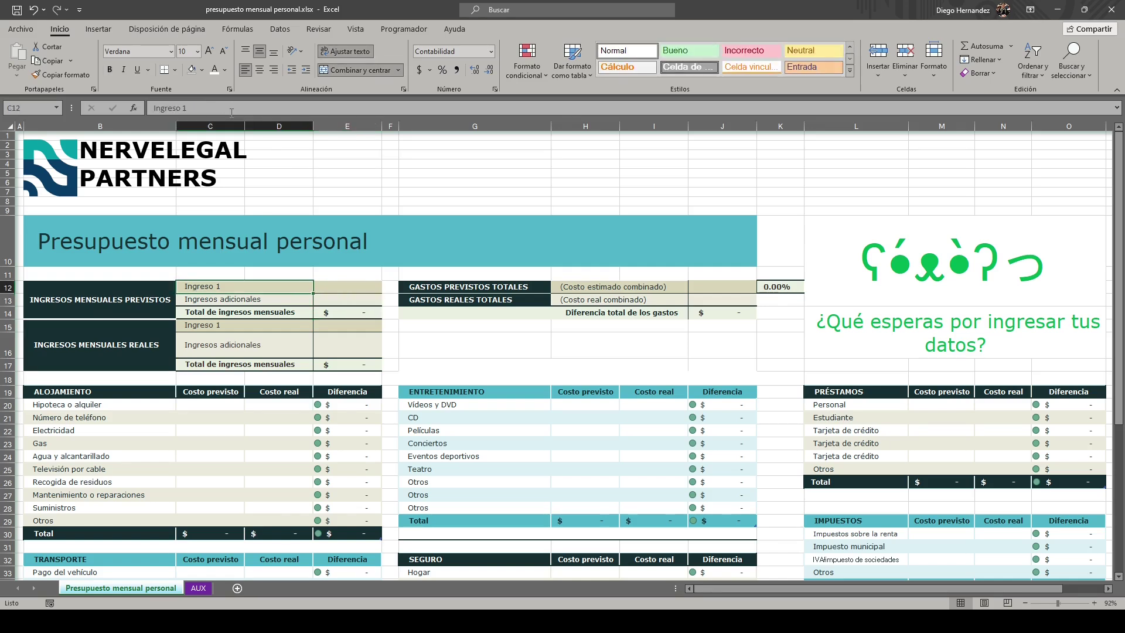
Try the accounting number format on the planned income amounts E12:E14 and undo it
{"action": "left_click_drag", "start_coordinate": [352, 286], "coordinate": [351, 313]}
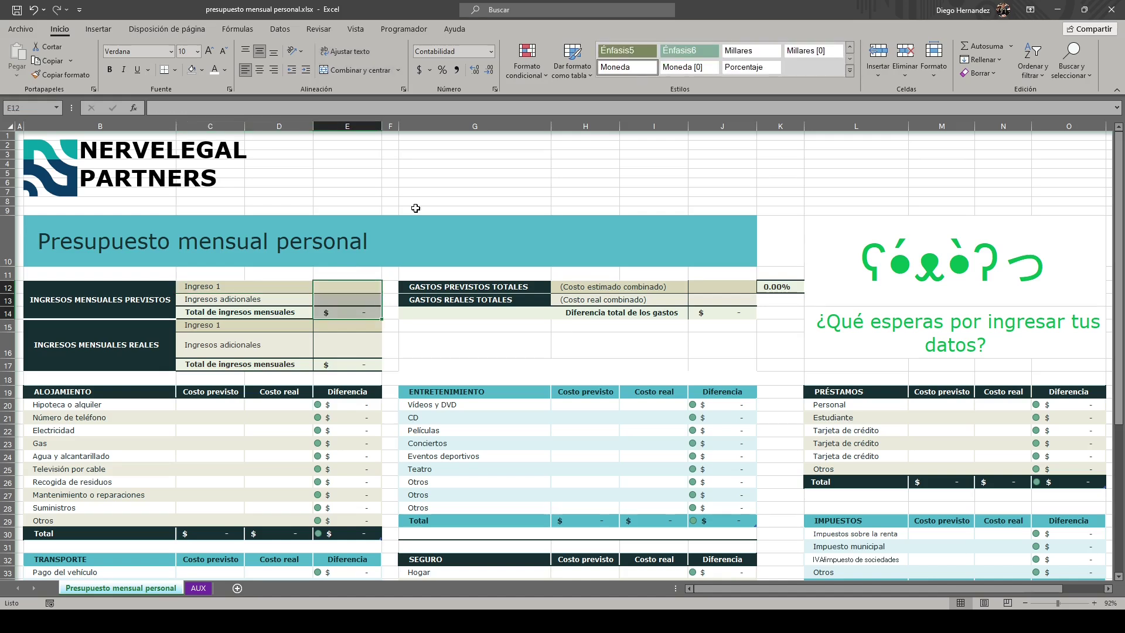
{"action": "left_click", "coordinate": [420, 72]}
{"action": "key", "text": "ctrl+z"}
Review the currency symbol options available for the planned income amount in E13
{"action": "left_click", "coordinate": [334, 329]}
{"action": "left_click", "coordinate": [335, 297]}
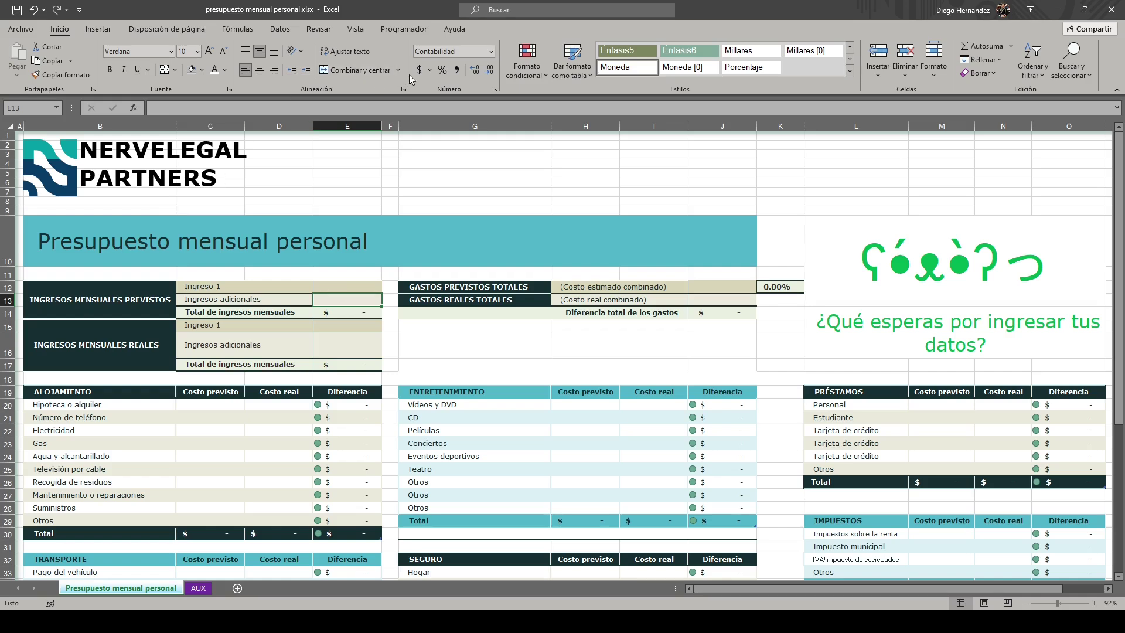
{"action": "left_click", "coordinate": [430, 70]}
{"action": "left_click", "coordinate": [425, 116]}
{"action": "left_click", "coordinate": [249, 287]}
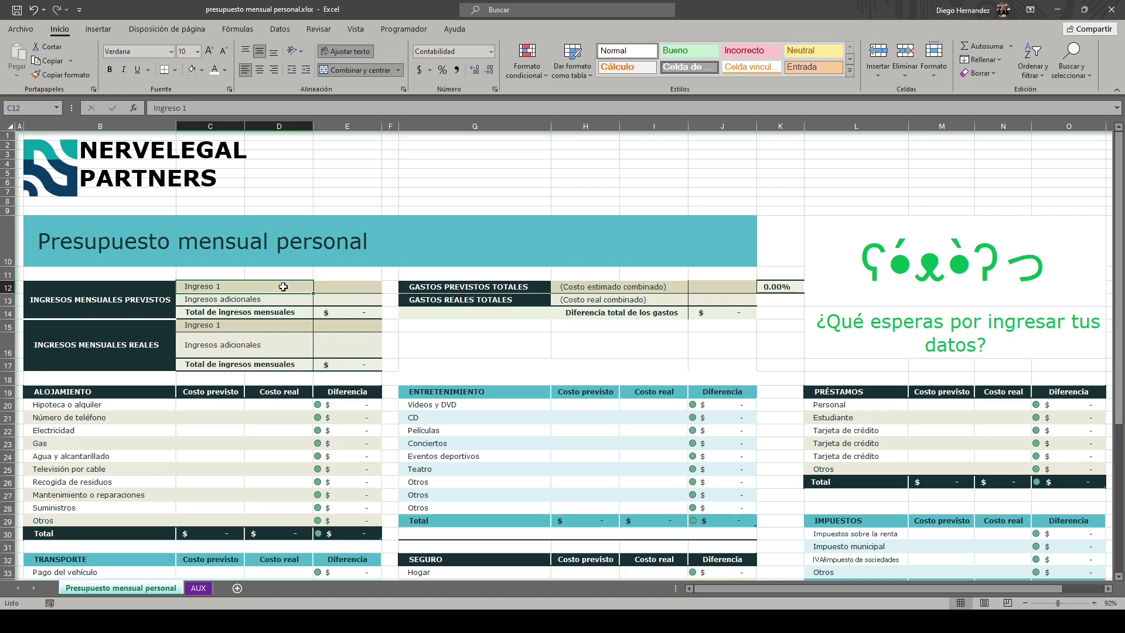
Set the planned Ingreso 1 amount in E12 to 10,000 and the planned Ingresos adicionales in E13 to 20
{"action": "left_click", "coordinate": [316, 287]}
{"action": "type", "text": "1000"}
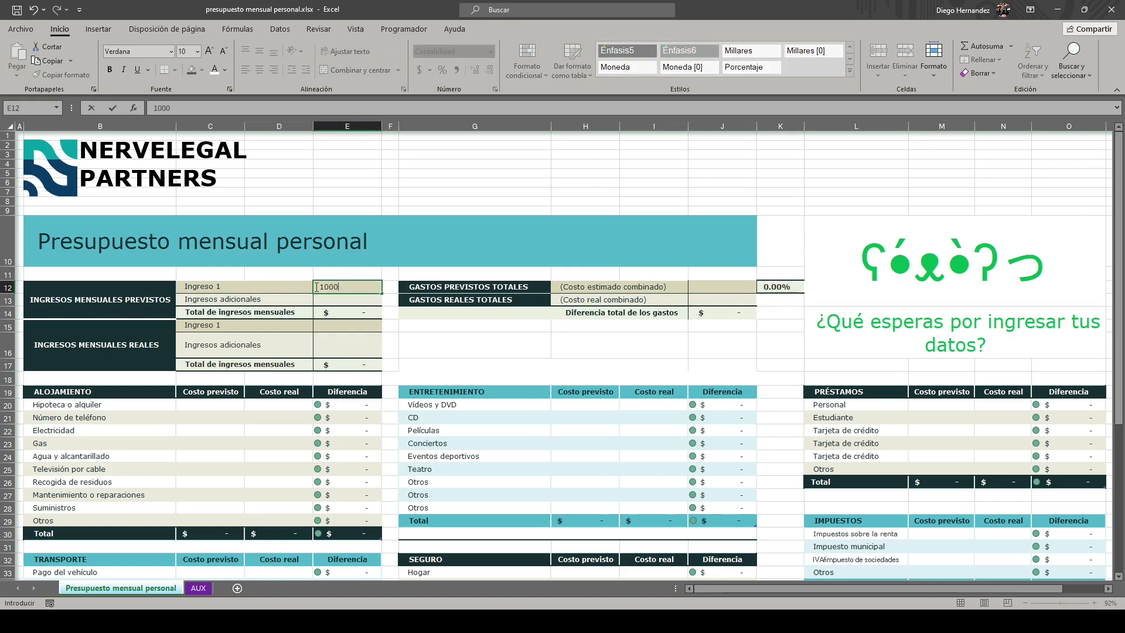
{"action": "key", "text": "Return"}
{"action": "left_click", "coordinate": [316, 287]}
{"action": "type", "text": "10,000"}
{"action": "key", "text": "Return"}
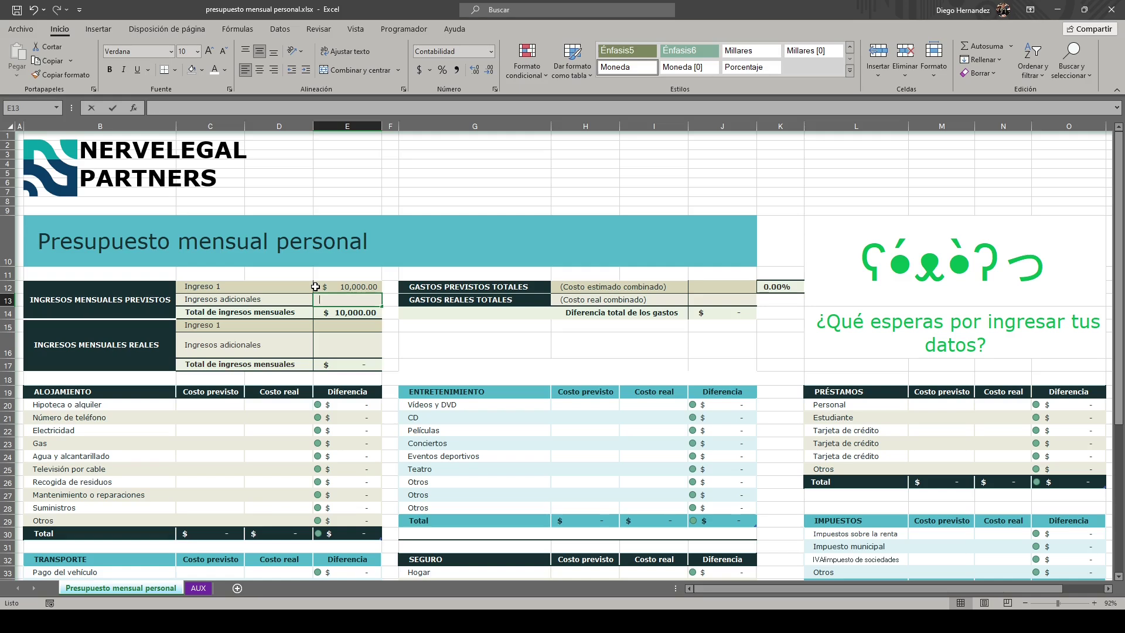
{"action": "type", "text": "20"}
{"action": "key", "text": "Return"}
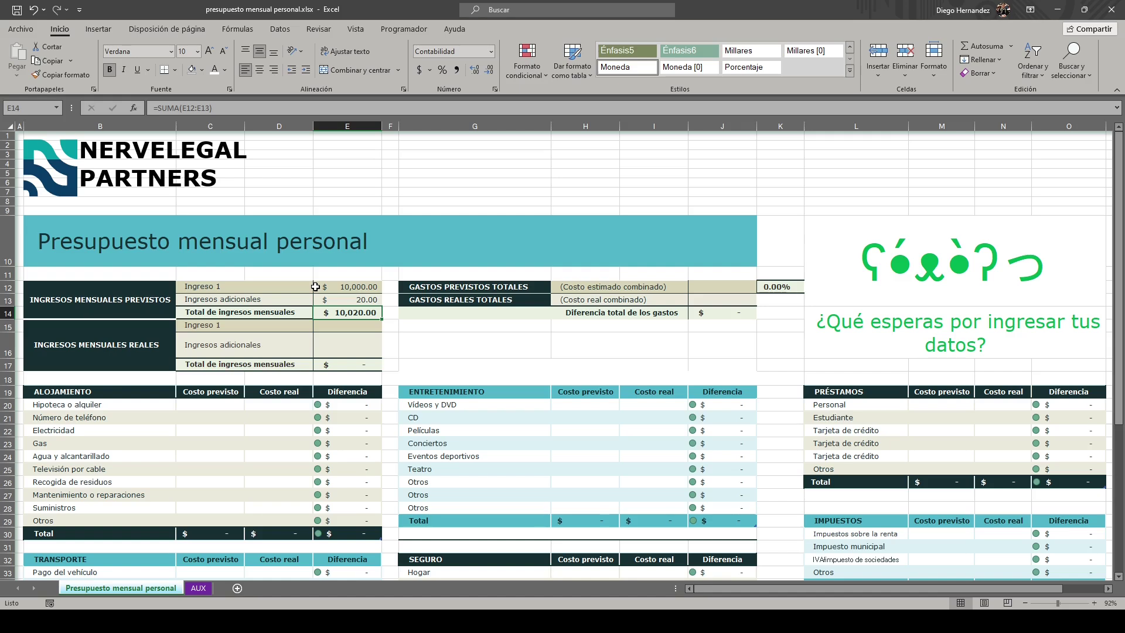
Fill in the actual monthly income with 9999 for Ingreso 1 in E15 and 15 for Ingresos adicionales in E16
{"action": "key", "text": "Down"}
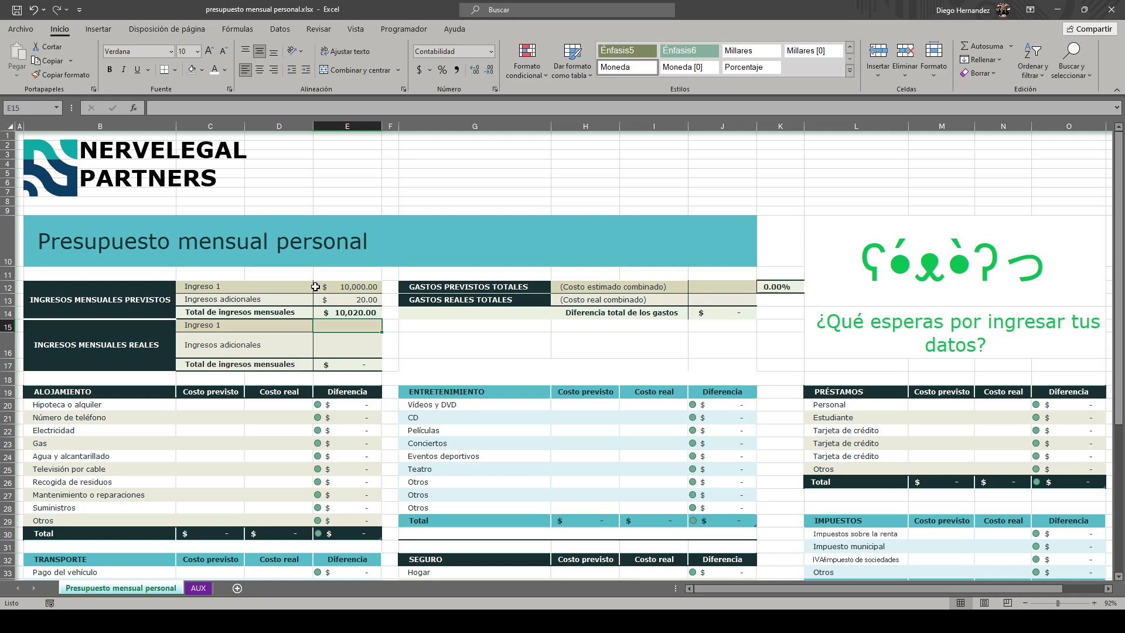
{"action": "type", "text": "9999"}
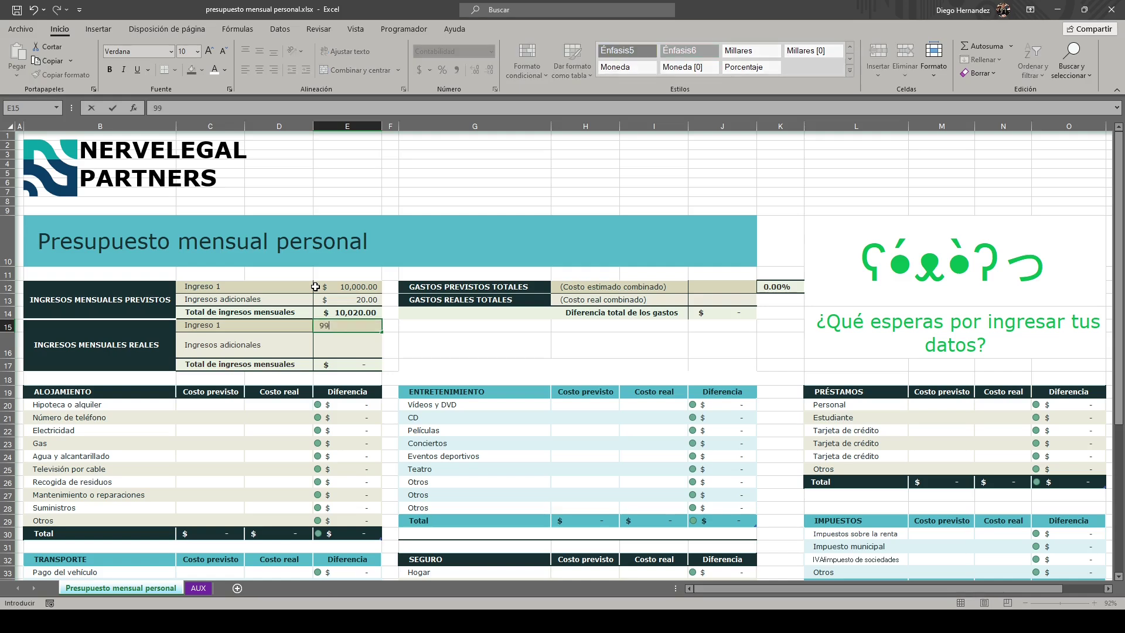
{"action": "key", "text": "Return"}
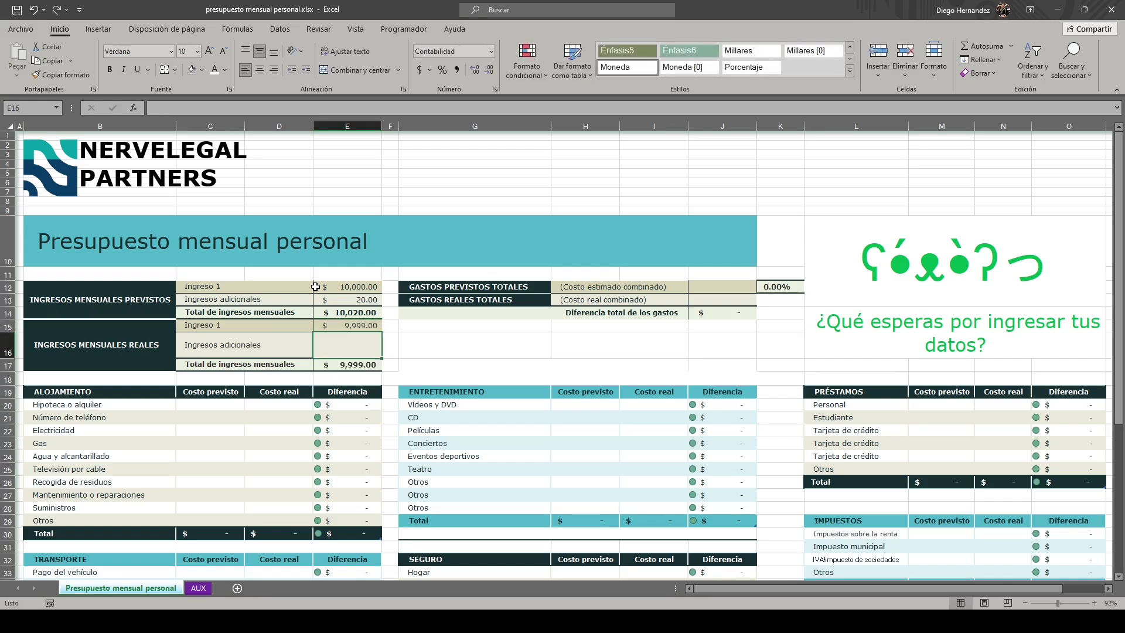
{"action": "type", "text": "15"}
{"action": "key", "text": "Return"}
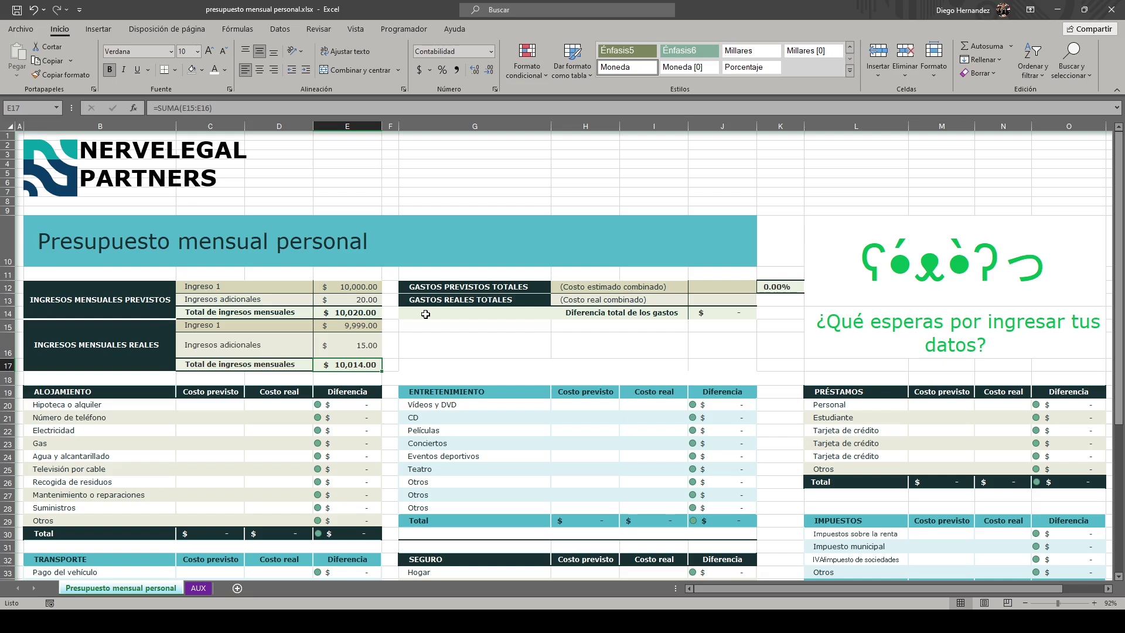
Try widening column F, the spacer between the income and expense sections, and undo the change
{"action": "left_click", "coordinate": [443, 278]}
{"action": "left_click", "coordinate": [450, 286]}
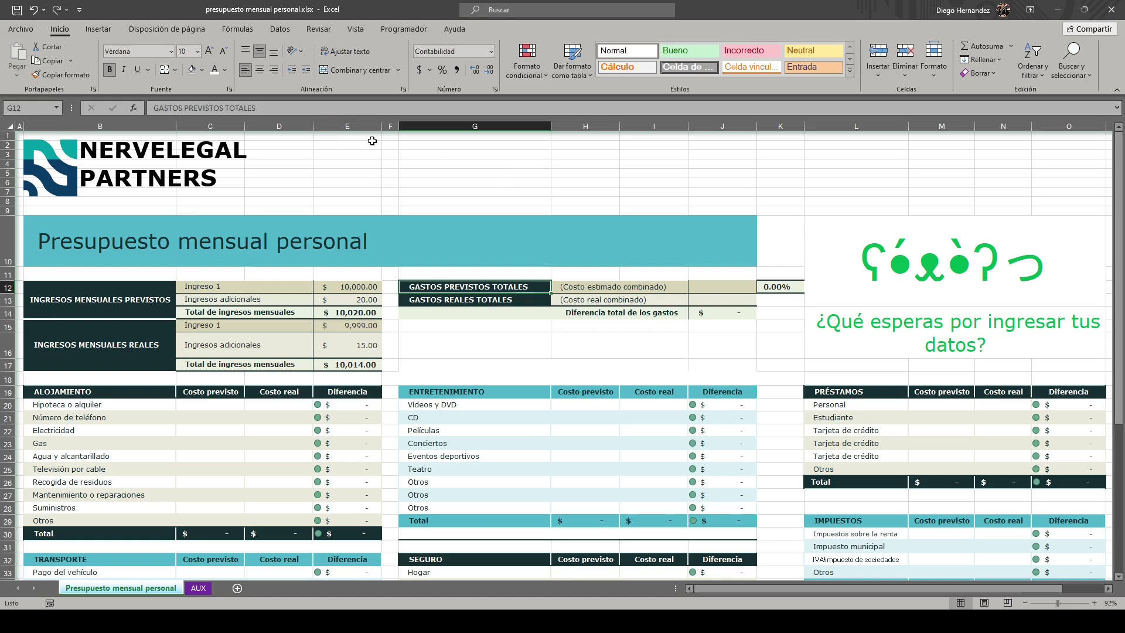
{"action": "left_click", "coordinate": [388, 126]}
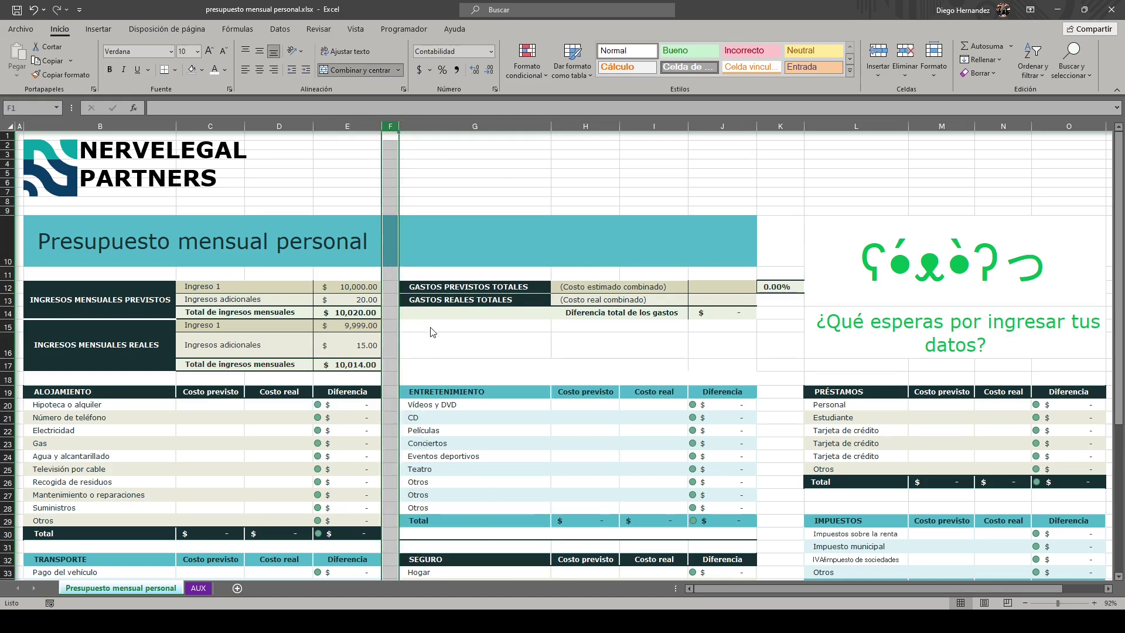
{"action": "left_click", "coordinate": [438, 290]}
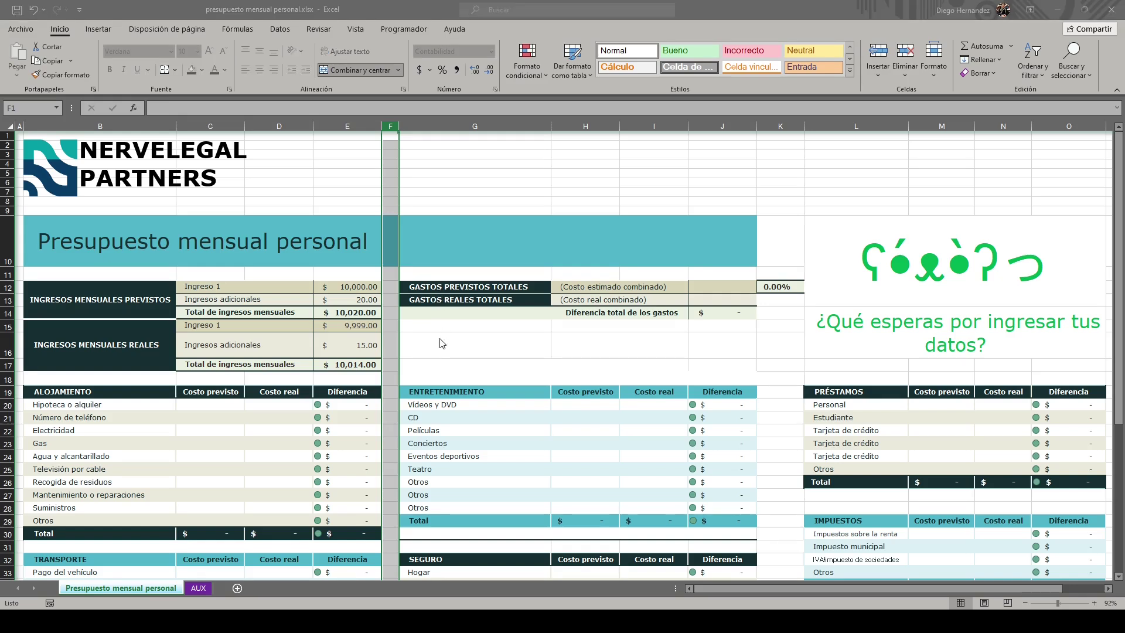
{"action": "left_click", "coordinate": [425, 316]}
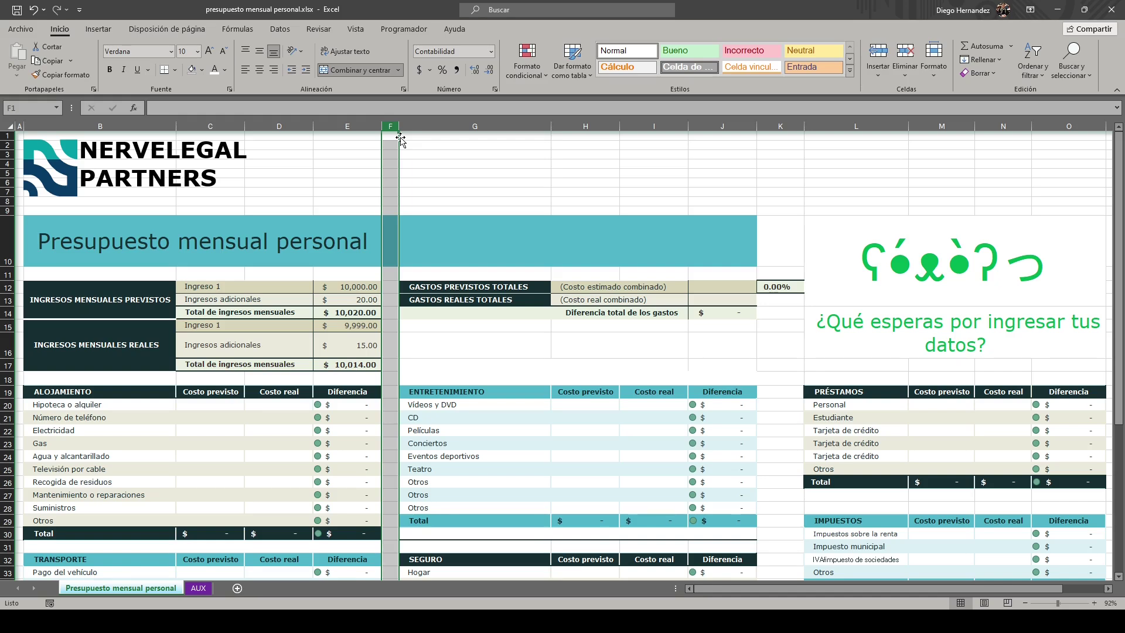
{"action": "left_click_drag", "start_coordinate": [399, 133], "coordinate": [472, 130]}
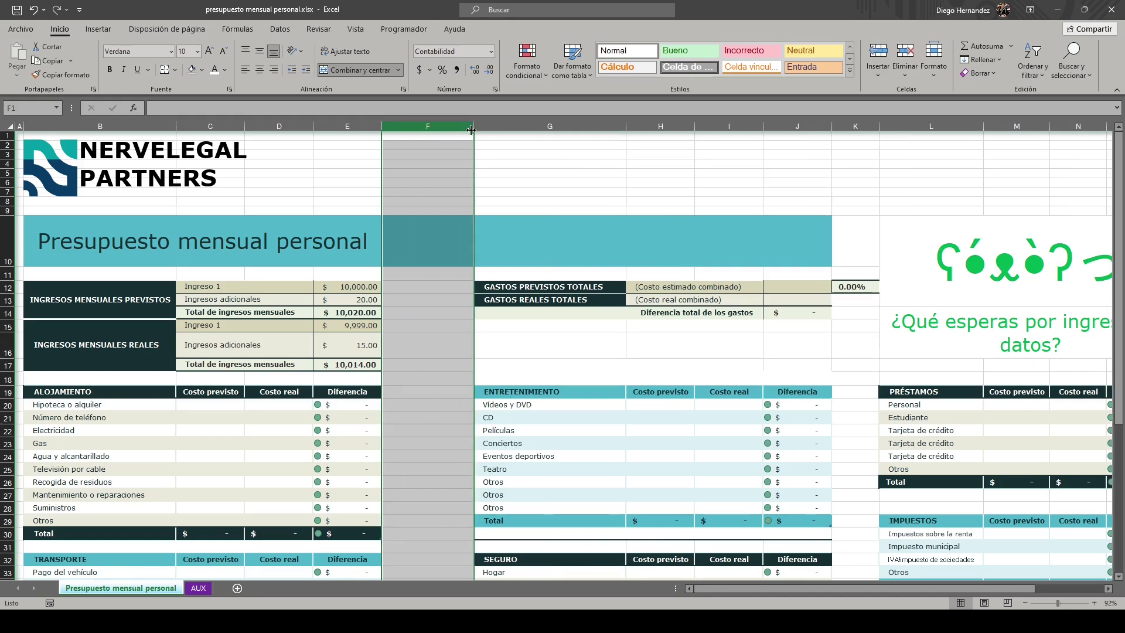
{"action": "key", "text": "ctrl+z"}
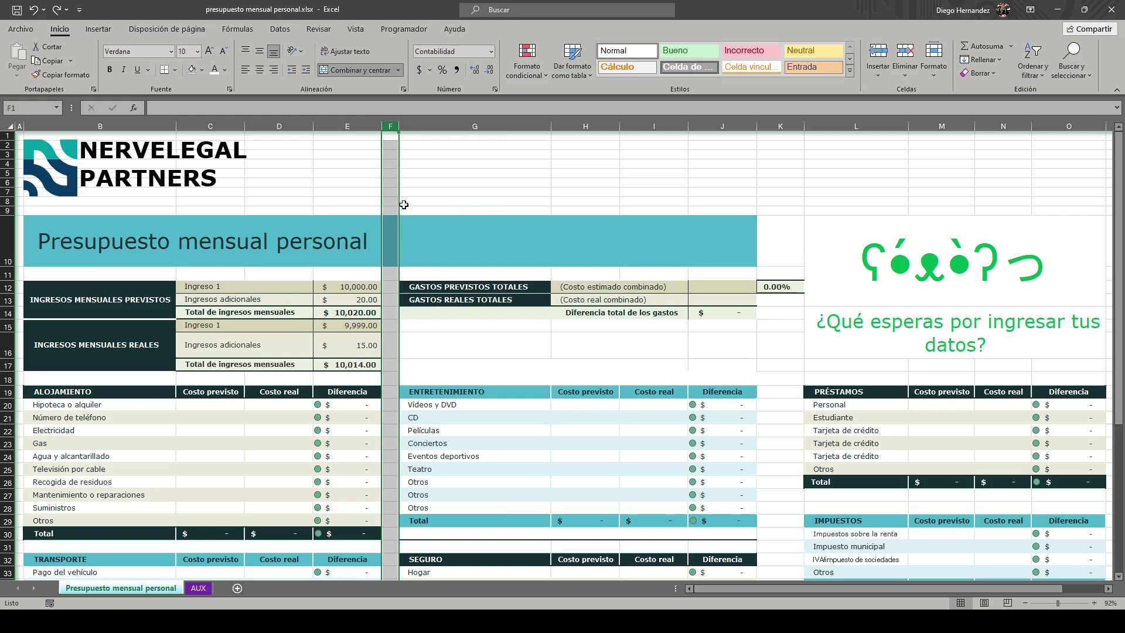
Review how the GASTOS PREVISTOS TOTALES and GASTOS REALES TOTALES labels and their cost descriptions align with rows 12 and 13
{"action": "left_click", "coordinate": [449, 334]}
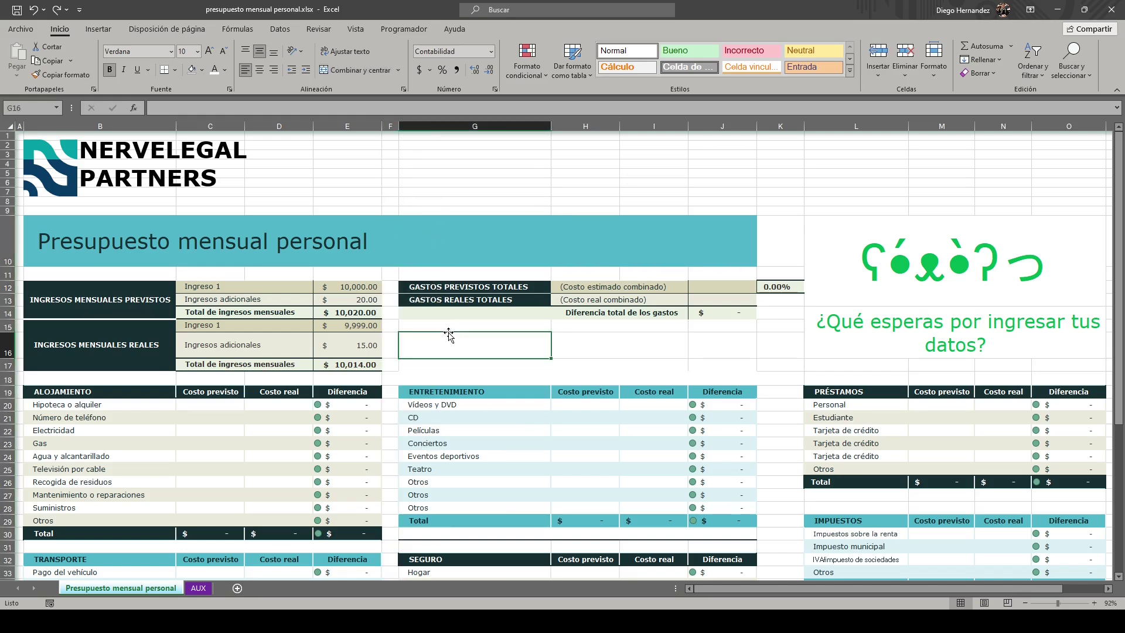
{"action": "key", "text": "Up"}
{"action": "key", "text": "Up"}
{"action": "key", "text": "Up"}
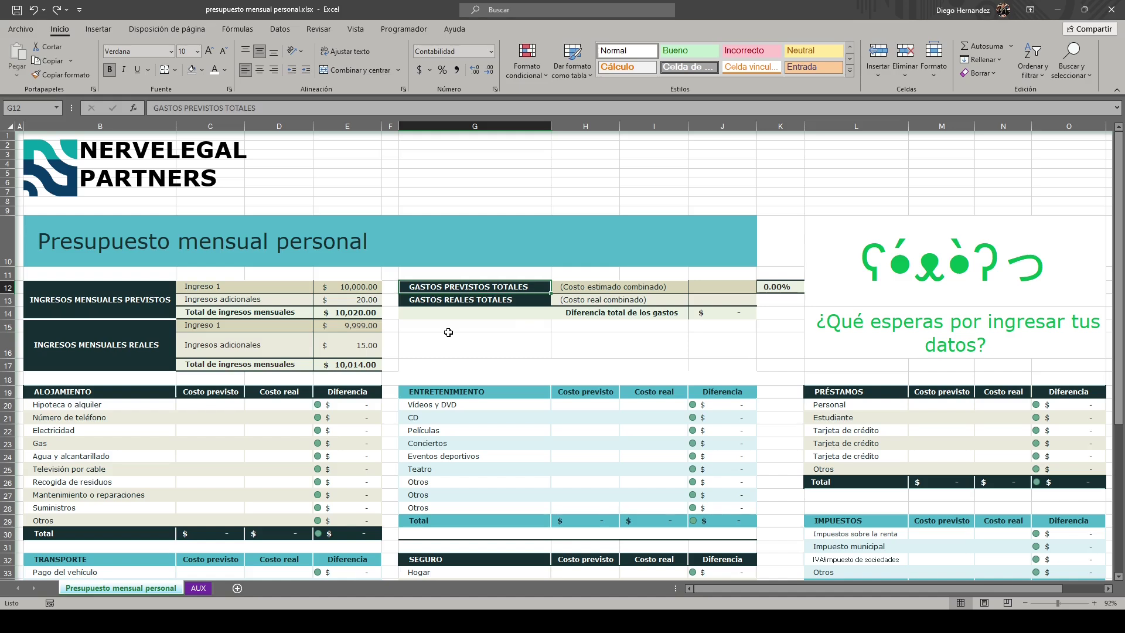
{"action": "left_click", "coordinate": [460, 300]}
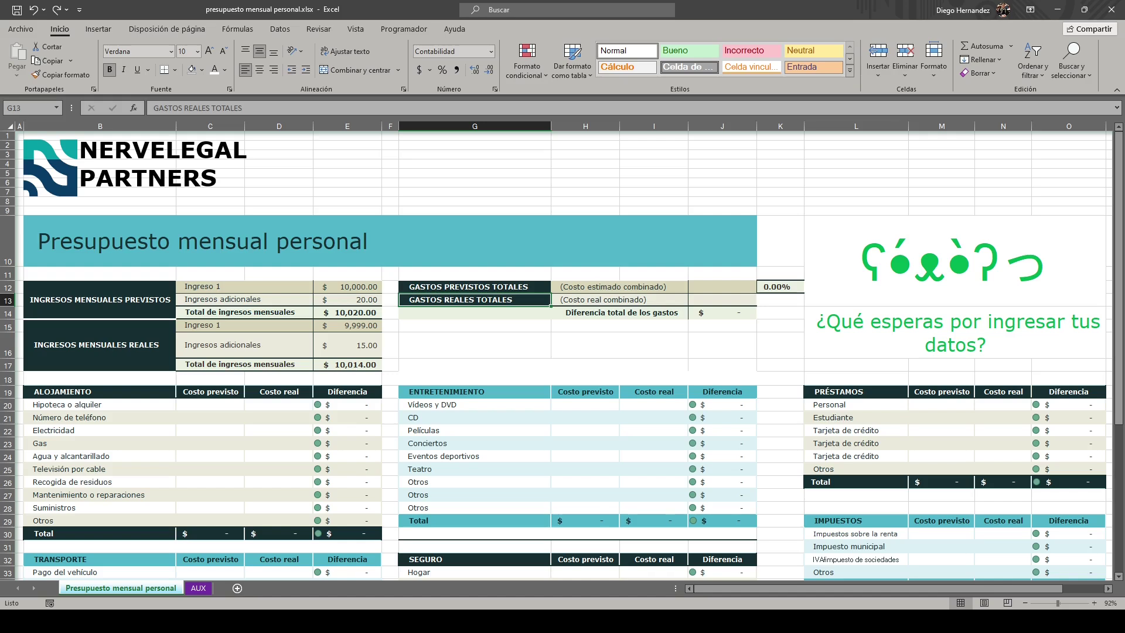
{"action": "left_click", "coordinate": [9, 300]}
{"action": "left_click", "coordinate": [5, 288]}
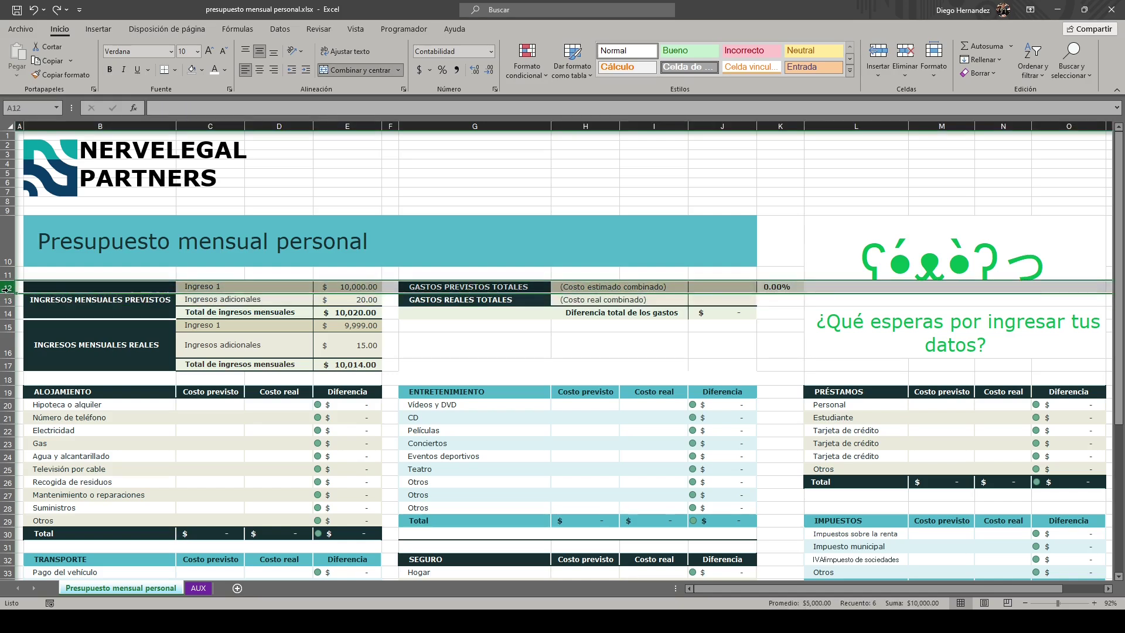
{"action": "left_click", "coordinate": [3, 301]}
{"action": "left_click", "coordinate": [486, 300]}
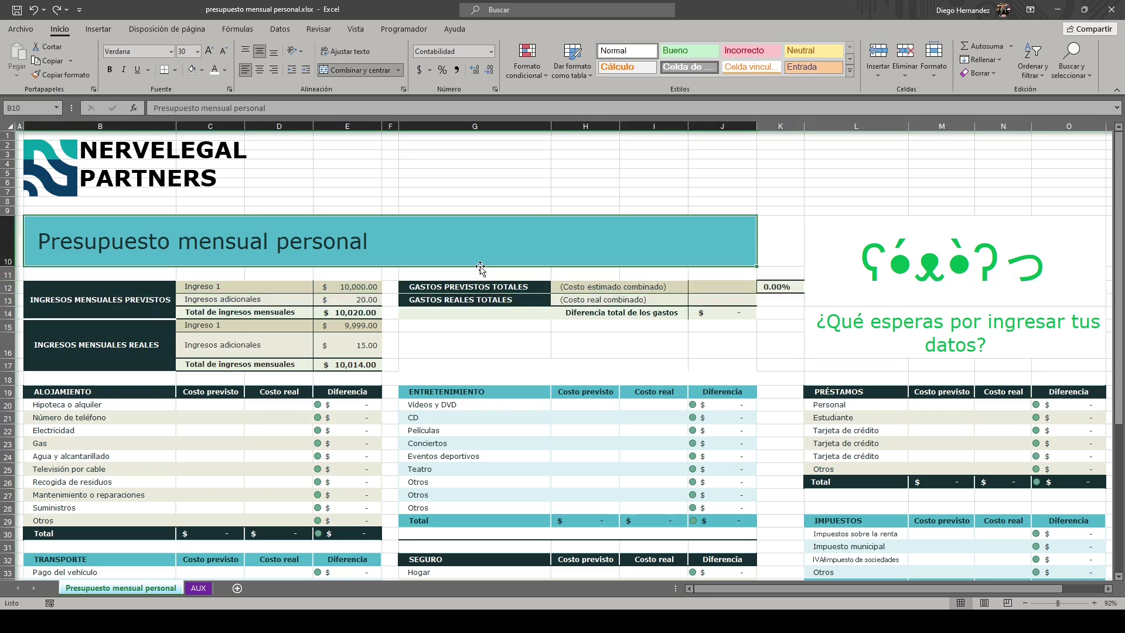
{"action": "left_click", "coordinate": [584, 290]}
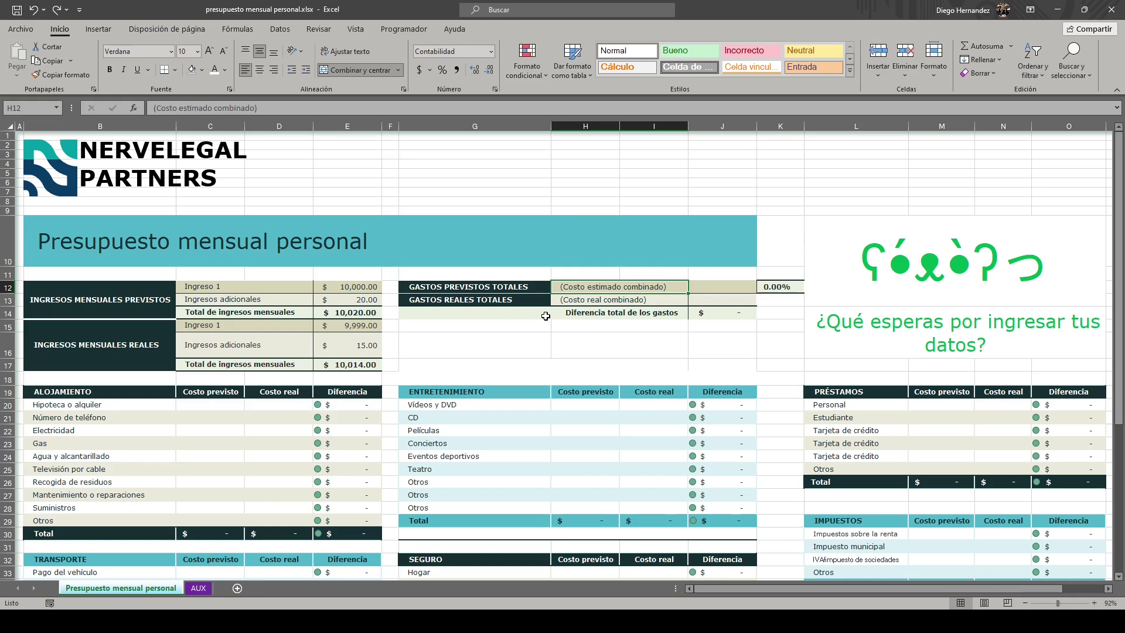
{"action": "key", "text": "Tab"}
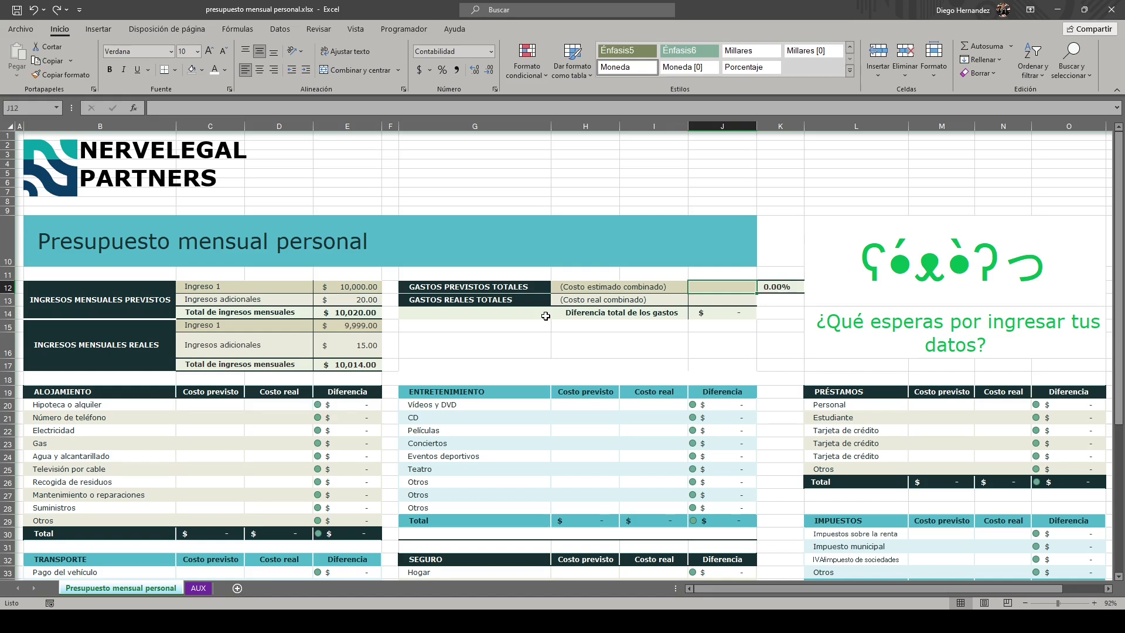
{"action": "type", "text": "=aux12"}
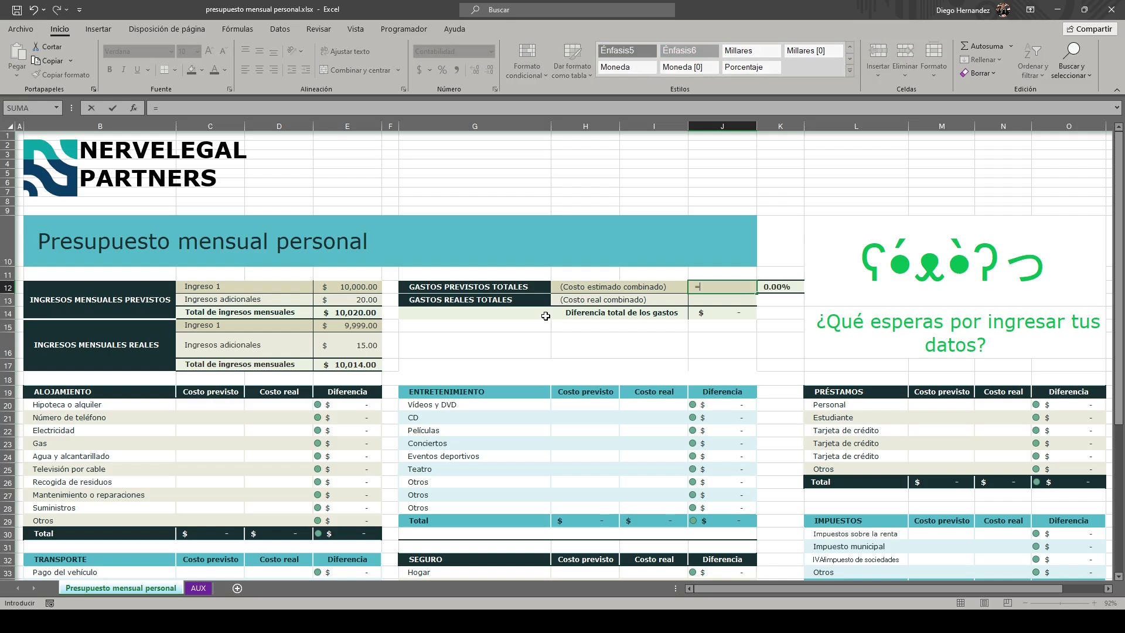
{"action": "key", "text": "Return"}
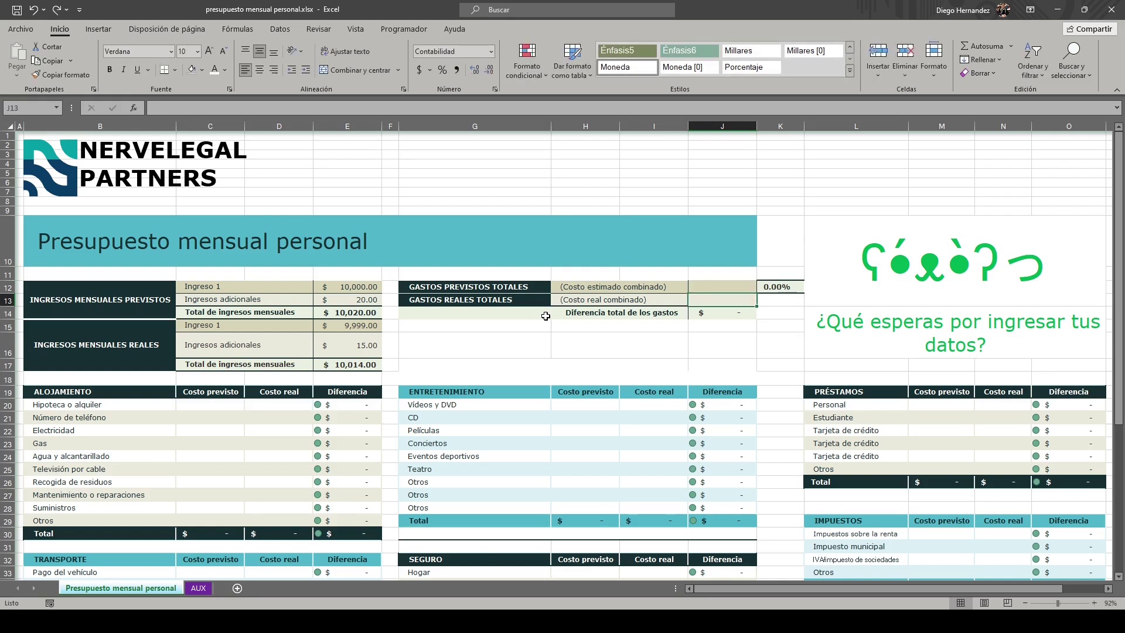
{"action": "type", "text": "=suma"}
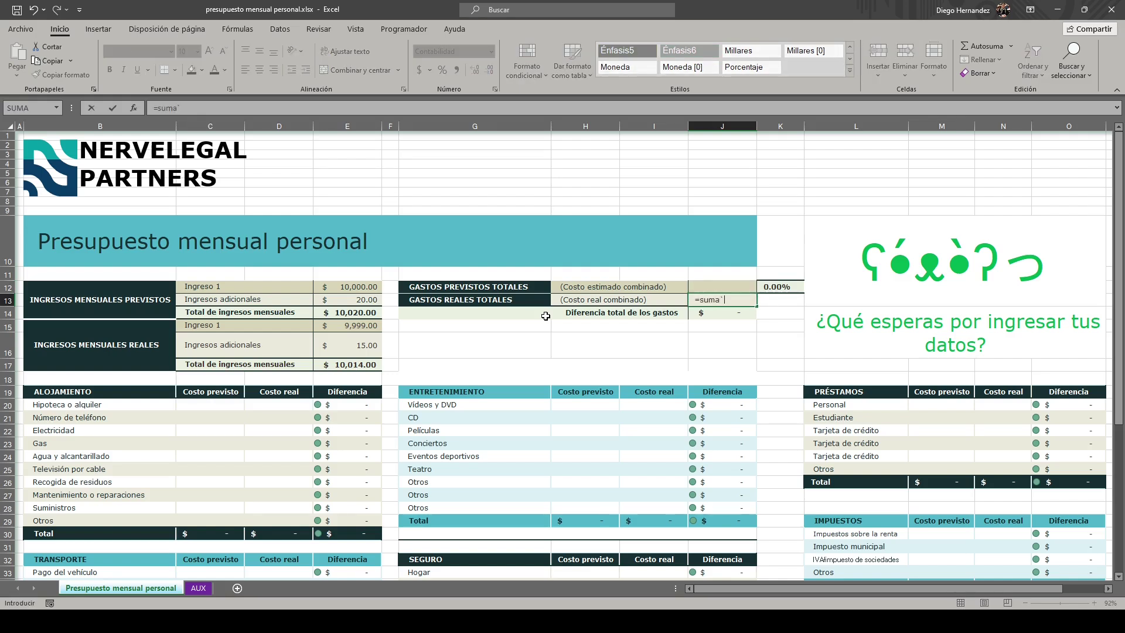
{"action": "key", "text": "Escape"}
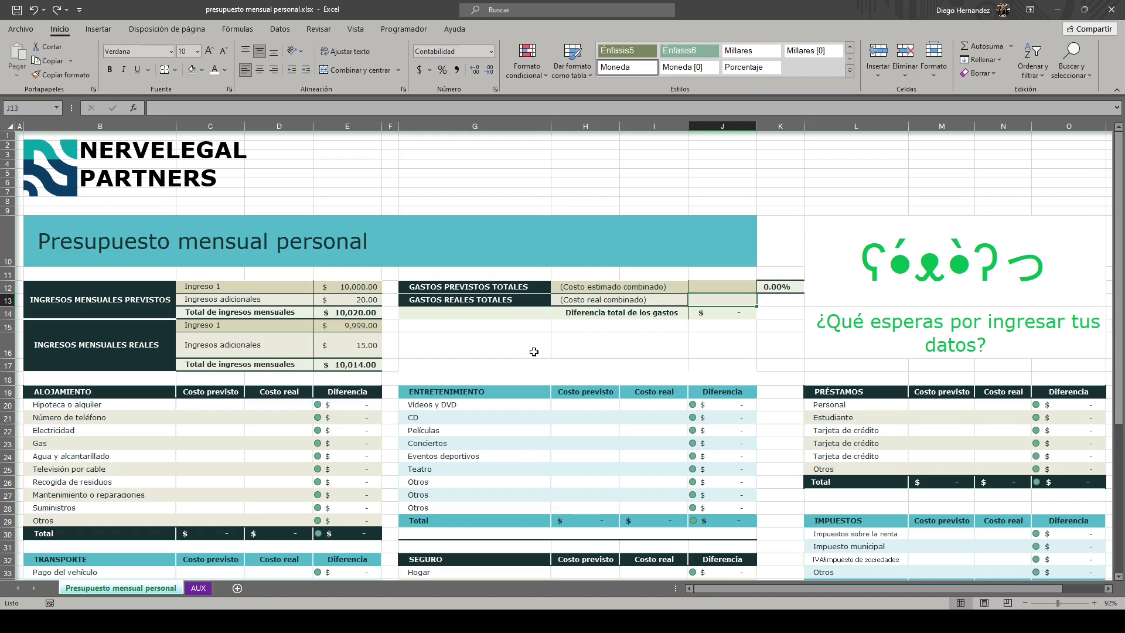
Examine the Costo previsto subtotal formulas in the ALOJAMIENTO and ENTRETENIMIENTO total rows as sources for the total planned expenses in J12
{"action": "left_click", "coordinate": [212, 520]}
{"action": "left_click", "coordinate": [226, 532]}
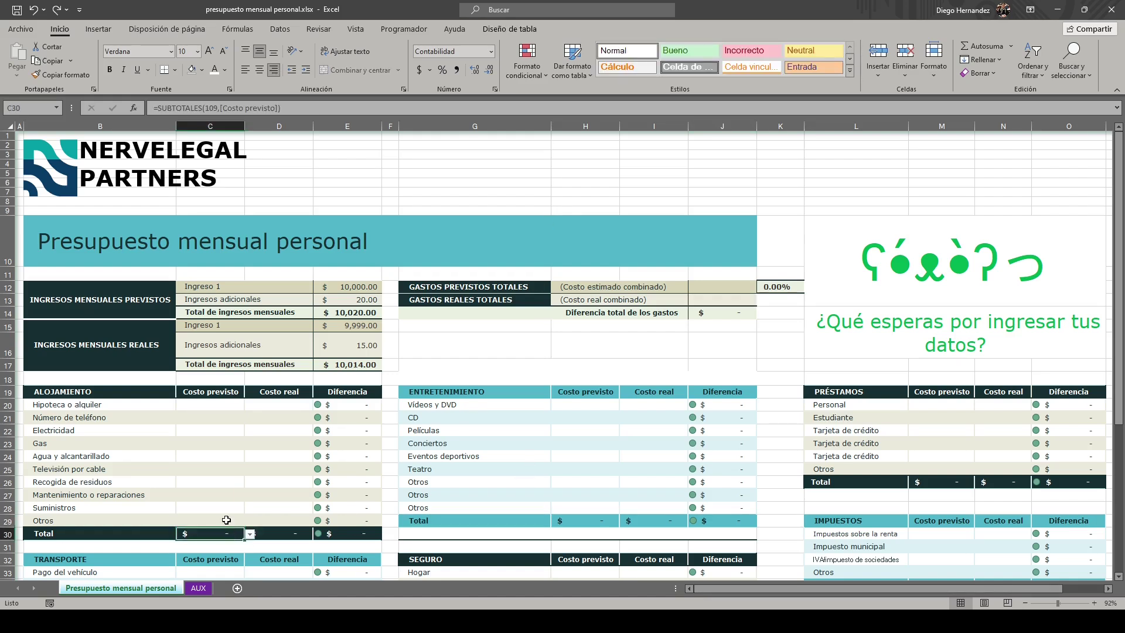
{"action": "left_click", "coordinate": [716, 287]}
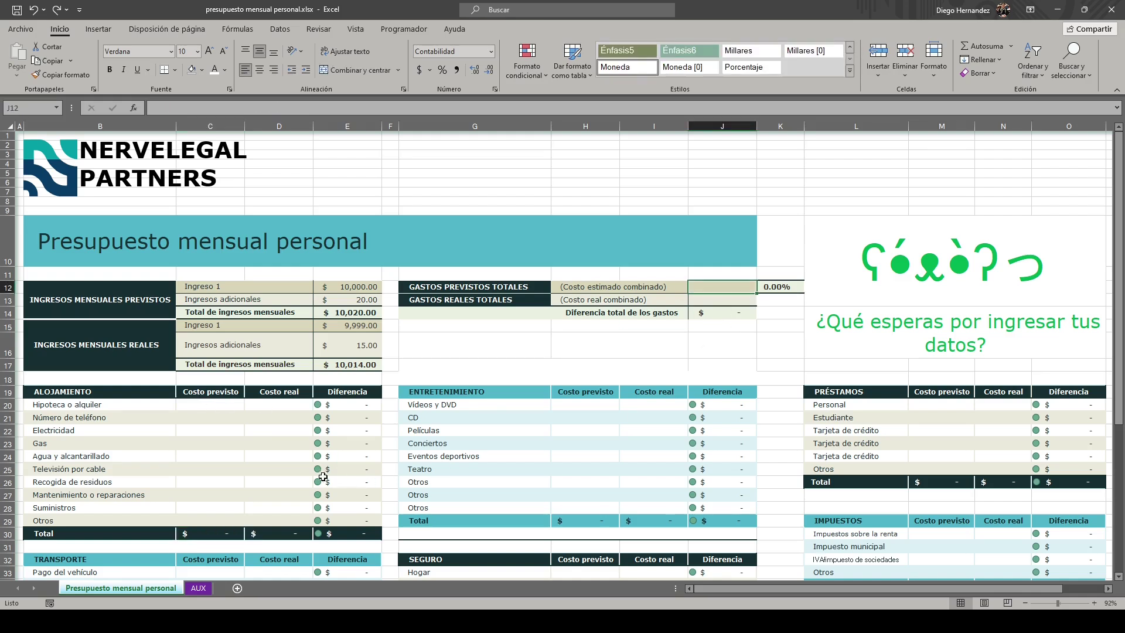
{"action": "left_click", "coordinate": [210, 532]}
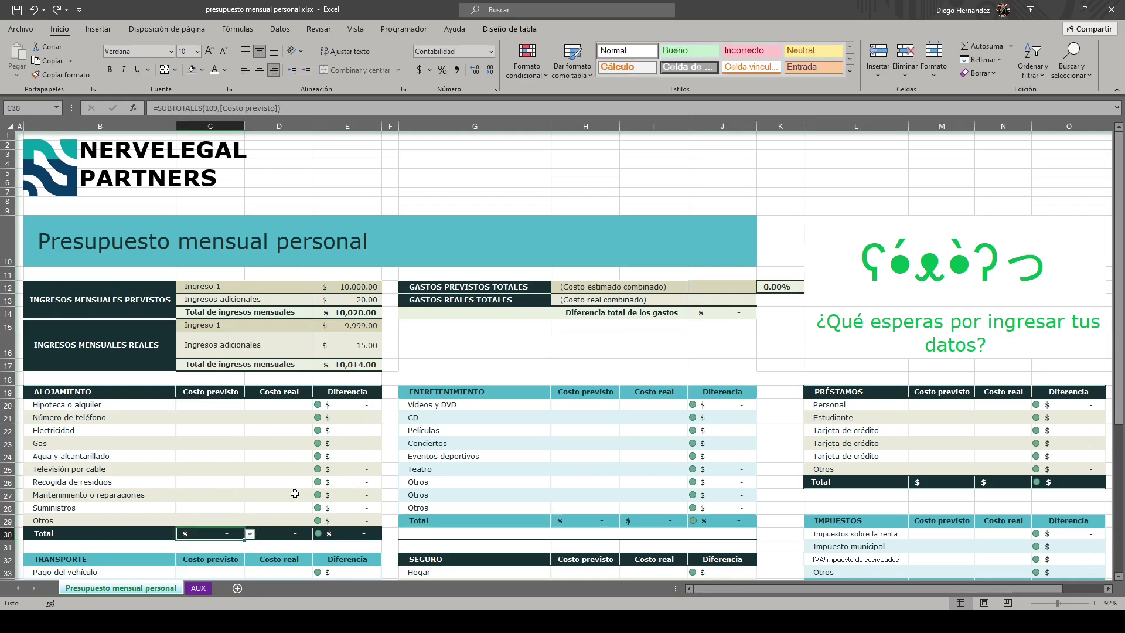
{"action": "left_click", "coordinate": [603, 518]}
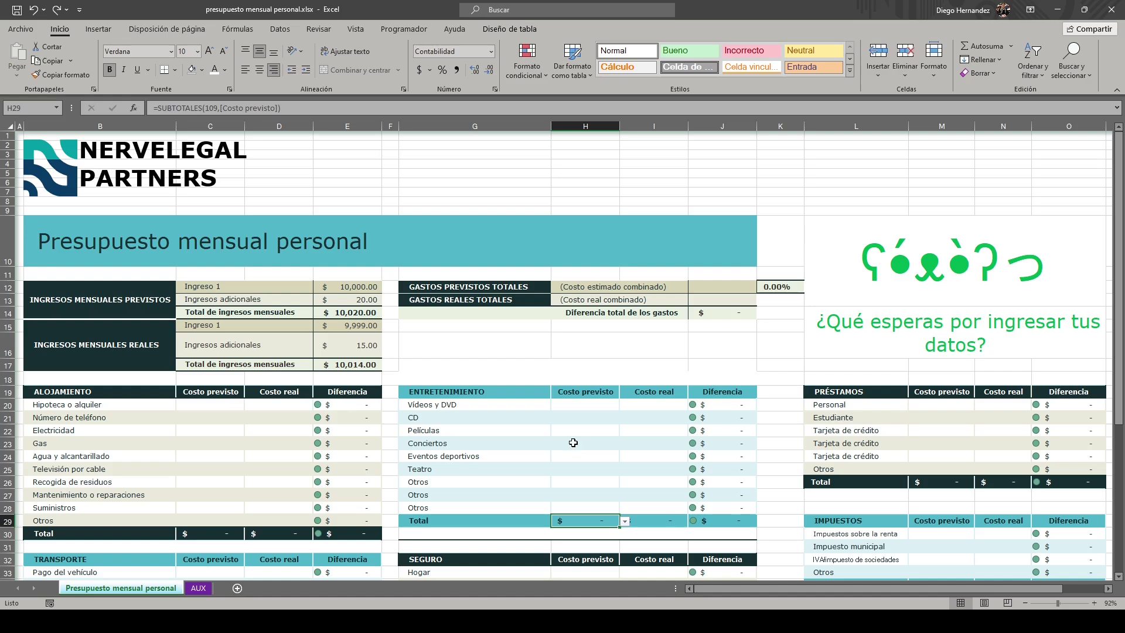
Examine the PRÉSTAMOS, IMPUESTOS, SEGURO and TRANSPORTE category tables as further sources for the total planned expenses
{"action": "left_click", "coordinate": [863, 396]}
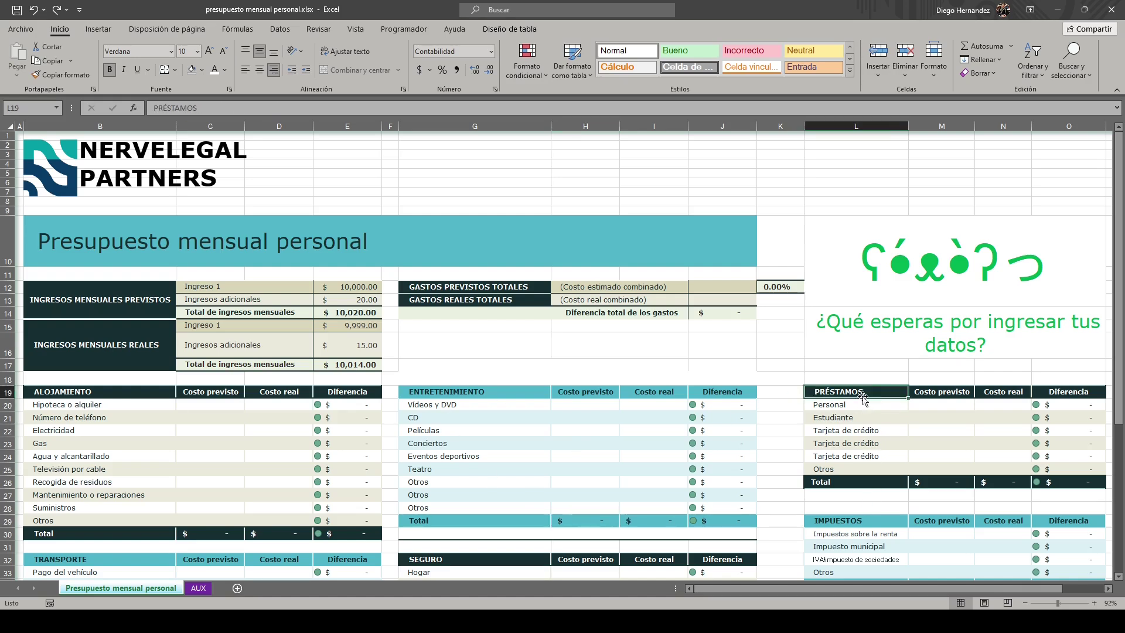
{"action": "left_click", "coordinate": [854, 523]}
{"action": "left_click", "coordinate": [432, 562]}
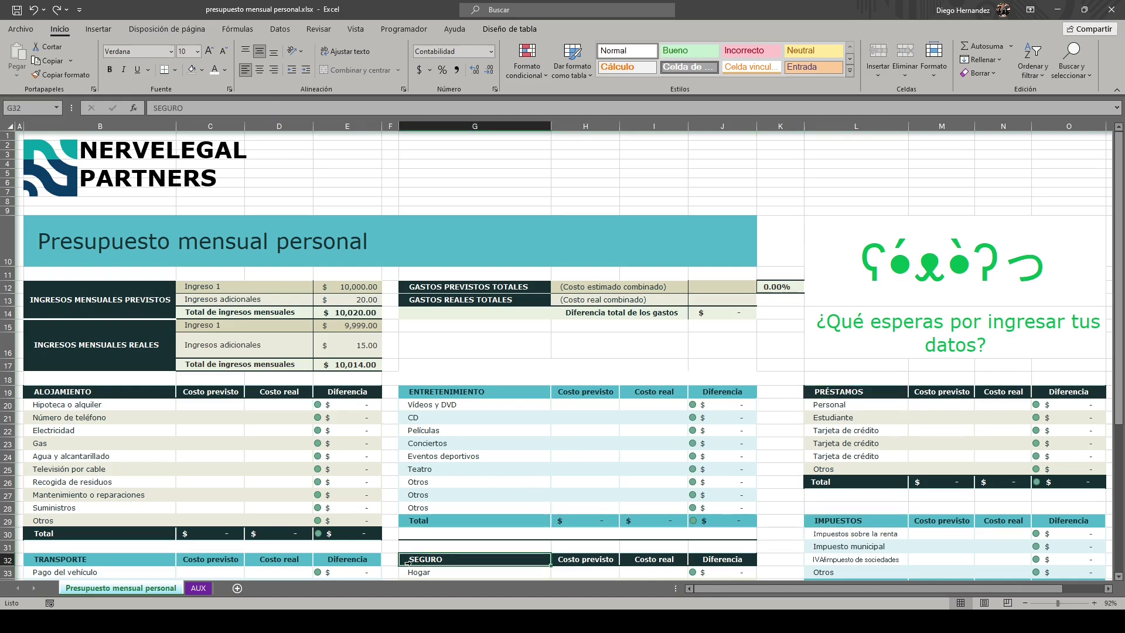
{"action": "left_click", "coordinate": [116, 557]}
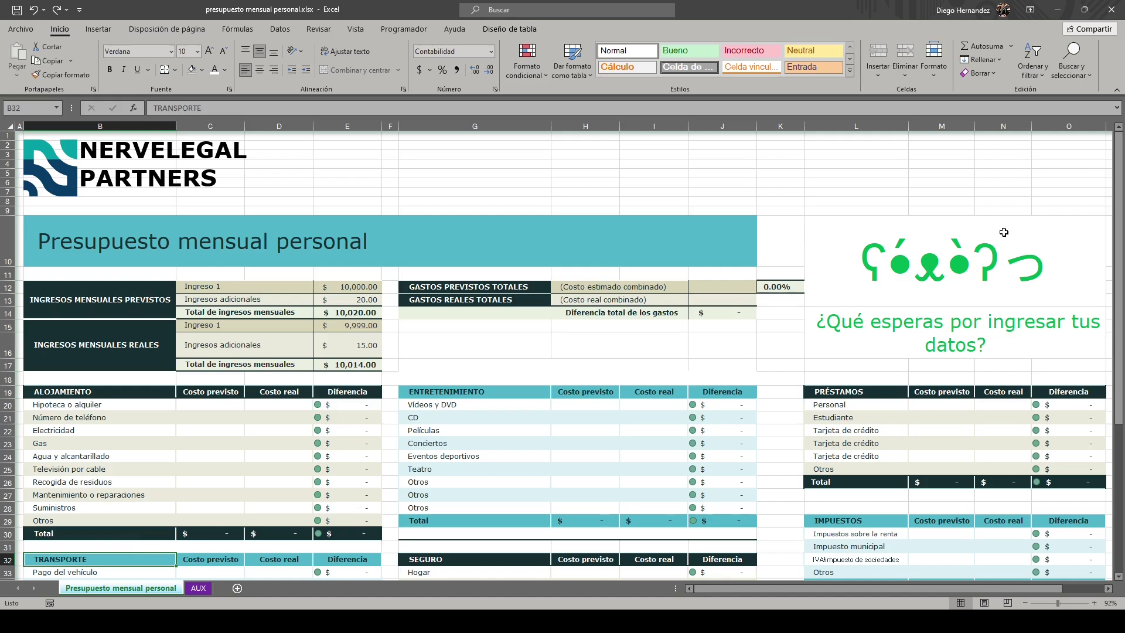
Examine the Costo real subtotal formulas in the ALOJAMIENTO and ENTRETENIMIENTO total rows as sources for the total actual expenses in J13
{"action": "left_click", "coordinate": [704, 310]}
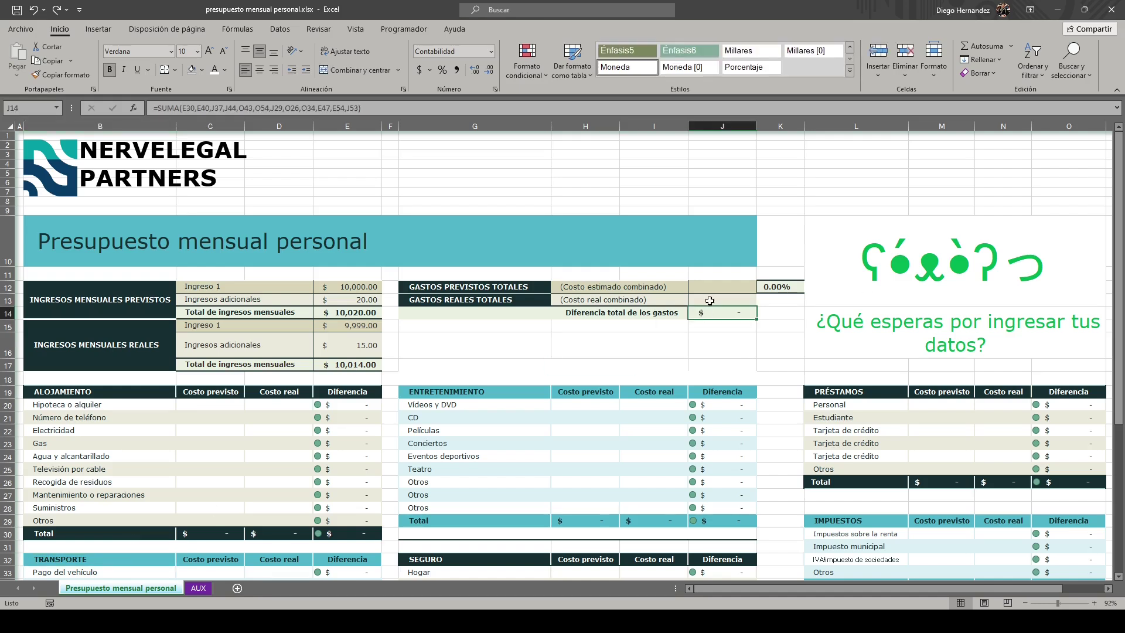
{"action": "left_click", "coordinate": [711, 298]}
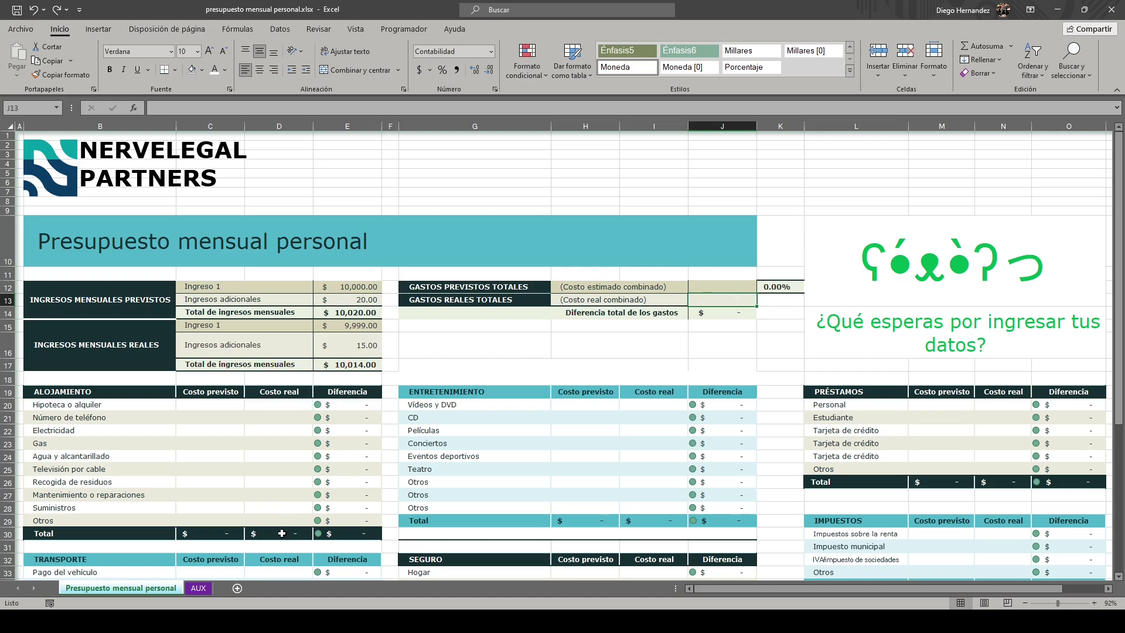
{"action": "left_click", "coordinate": [283, 531]}
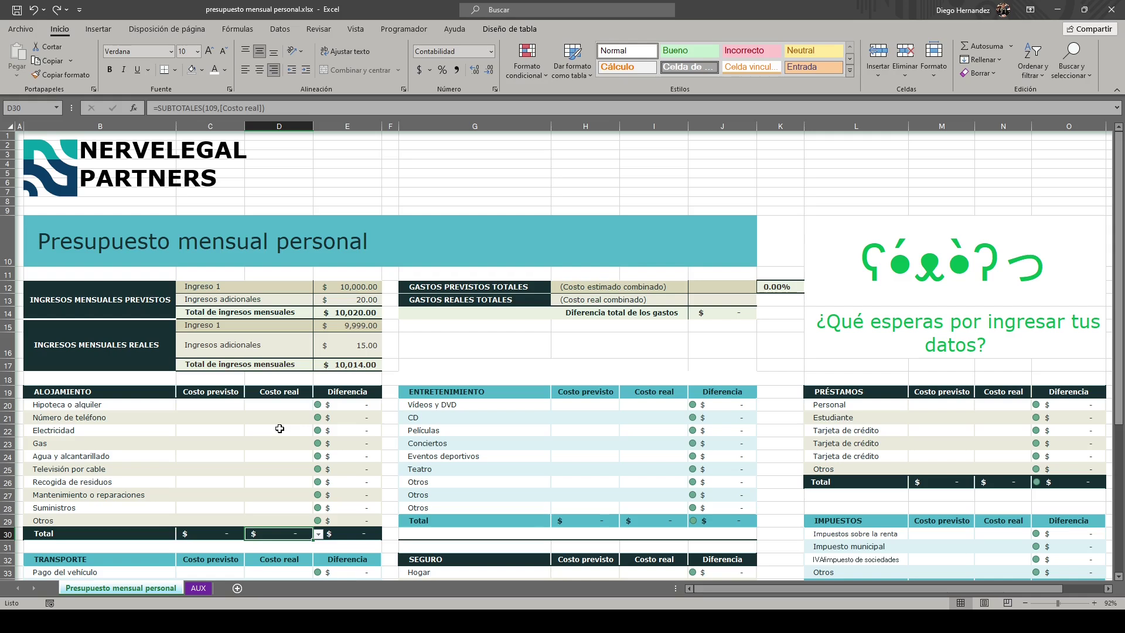
{"action": "left_click", "coordinate": [664, 521]}
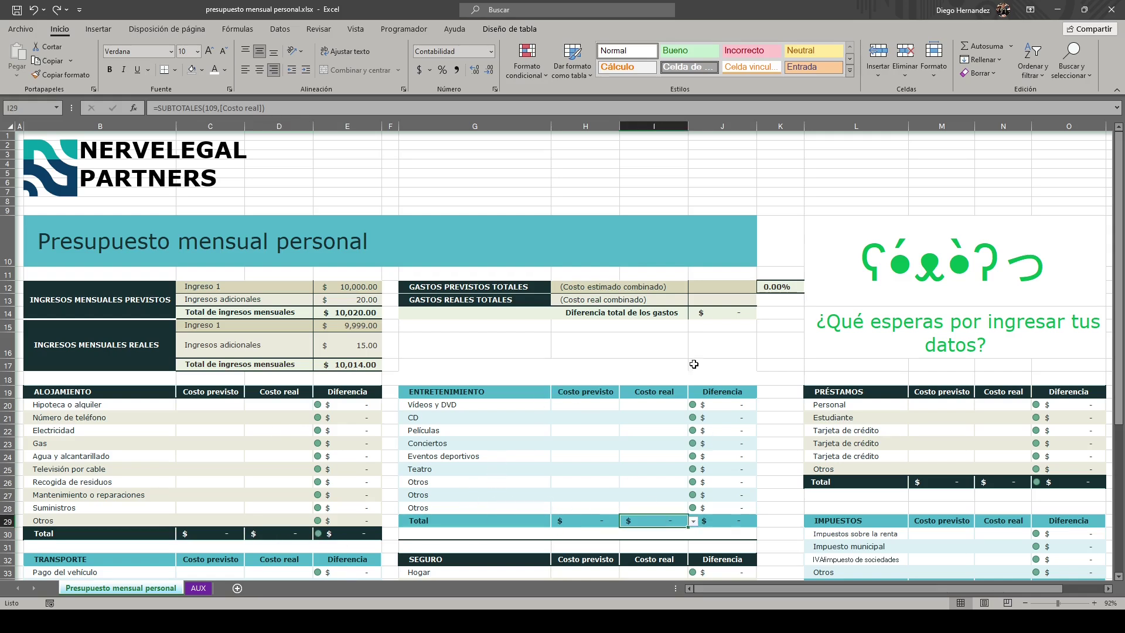
Replace the Diferencia total de los gastos formula in J14 with =J12-J13
{"action": "left_click", "coordinate": [740, 314]}
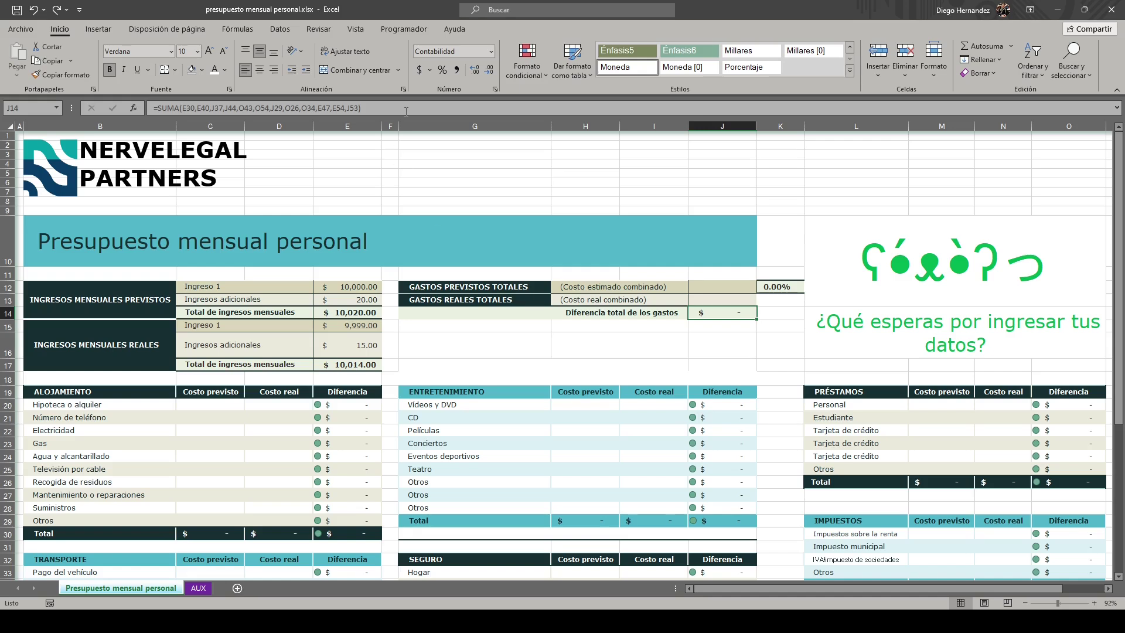
{"action": "type", "text": "="}
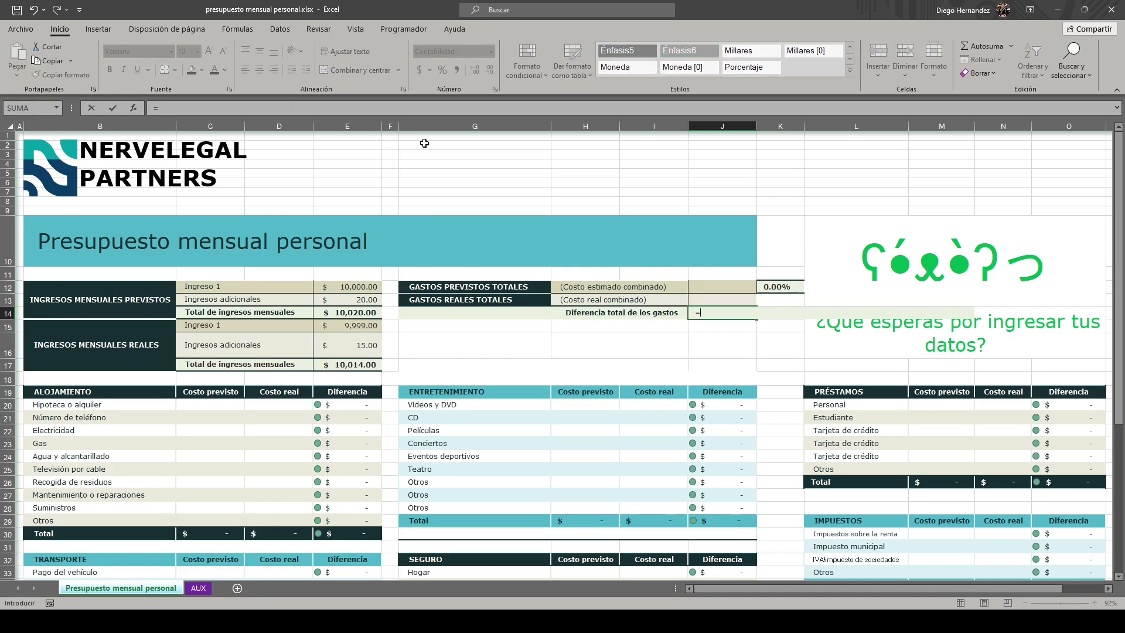
{"action": "key", "text": "Up"}
{"action": "key", "text": "Up"}
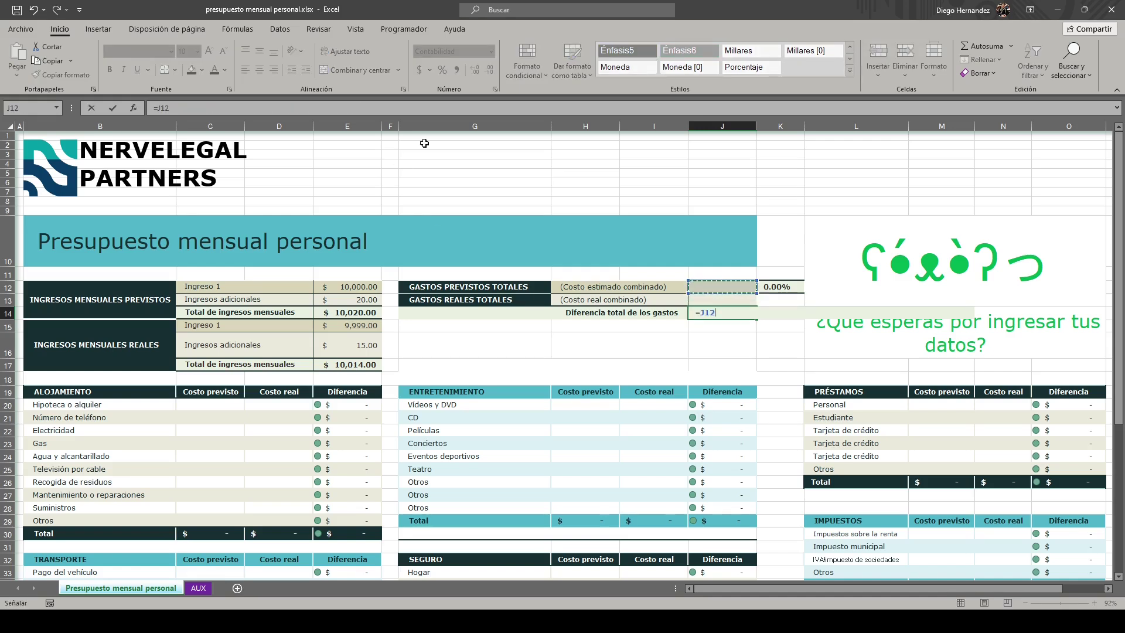
{"action": "type", "text": "-"}
{"action": "key", "text": "Up"}
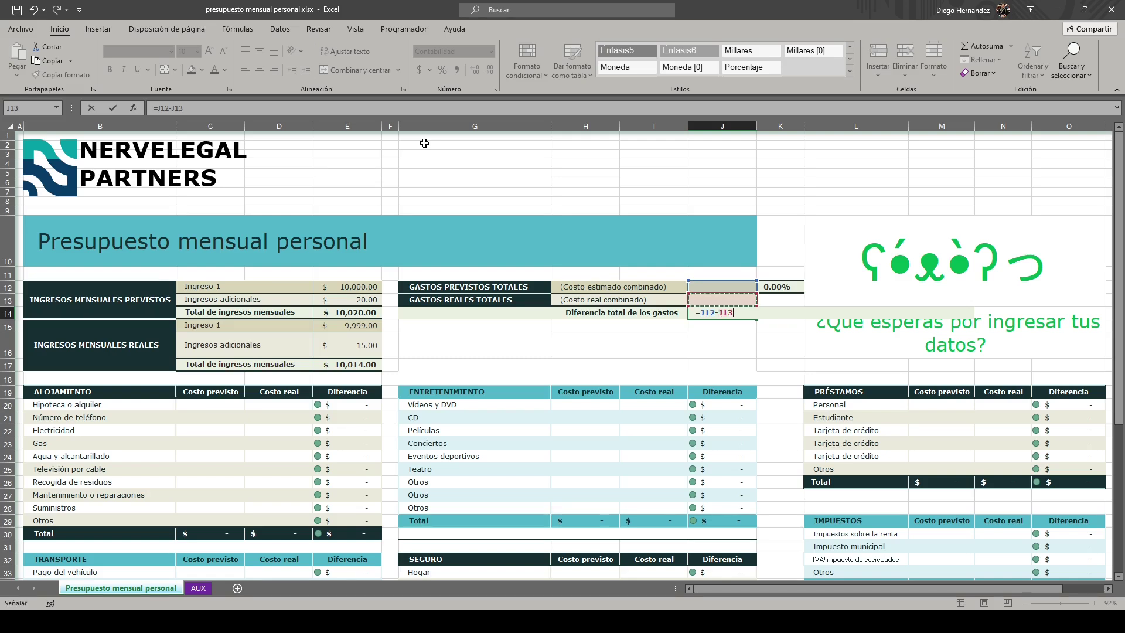
{"action": "key", "text": "Return"}
Test the expense difference formula by entering 10 in J12 and 1, replaced by 12, in J13
{"action": "key", "text": "Up"}
{"action": "key", "text": "Up"}
{"action": "key", "text": "Up"}
{"action": "type", "text": "10"}
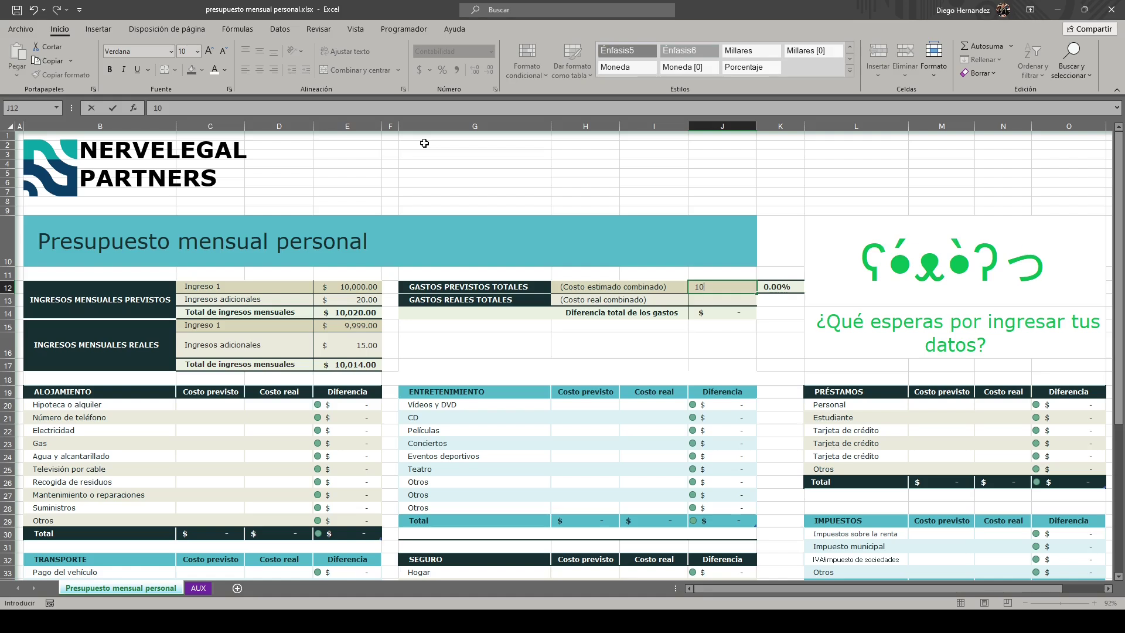
{"action": "key", "text": "Return"}
{"action": "type", "text": "1"}
{"action": "key", "text": "Return"}
{"action": "key", "text": "Up"}
{"action": "type", "text": "12"}
{"action": "key", "text": "Return"}
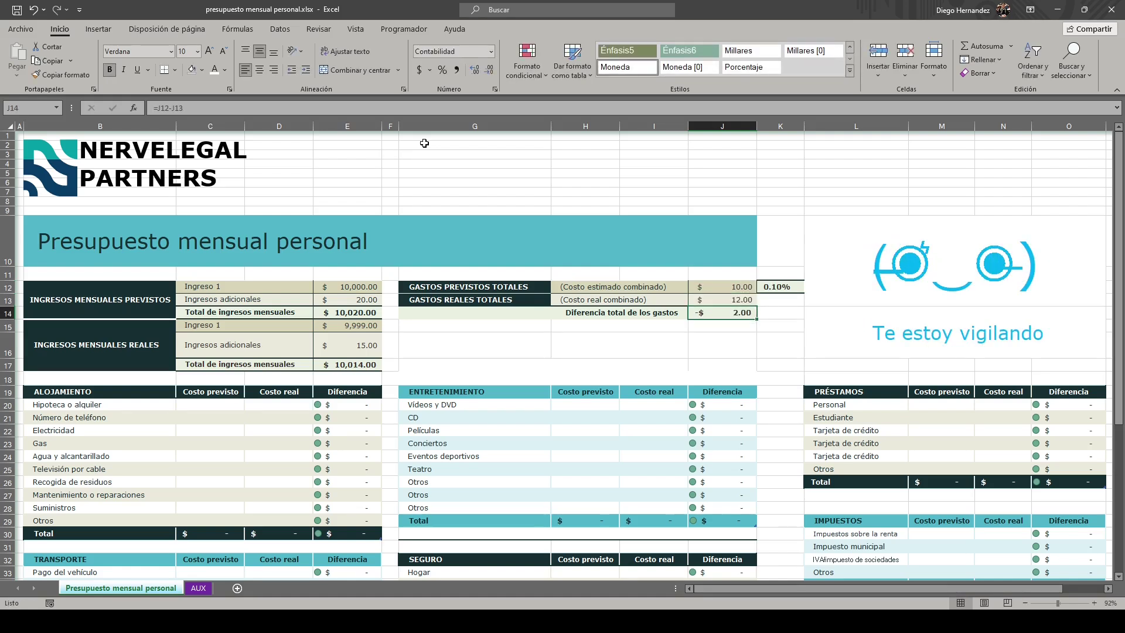
Test equal expense totals by setting J13 to 10, and clear the sample values from J13 and J12
{"action": "key", "text": "Up"}
{"action": "type", "text": "10"}
{"action": "key", "text": "Return"}
{"action": "key", "text": "Up"}
{"action": "key", "text": "Delete"}
{"action": "key", "text": "Up"}
{"action": "key", "text": "Delete"}
Examine the SI.ERROR formula in K12 that expresses the planned expenses in J12 as a share of the total income in E14
{"action": "key", "text": "Down"}
{"action": "key", "text": "Up"}
{"action": "key", "text": "Right"}
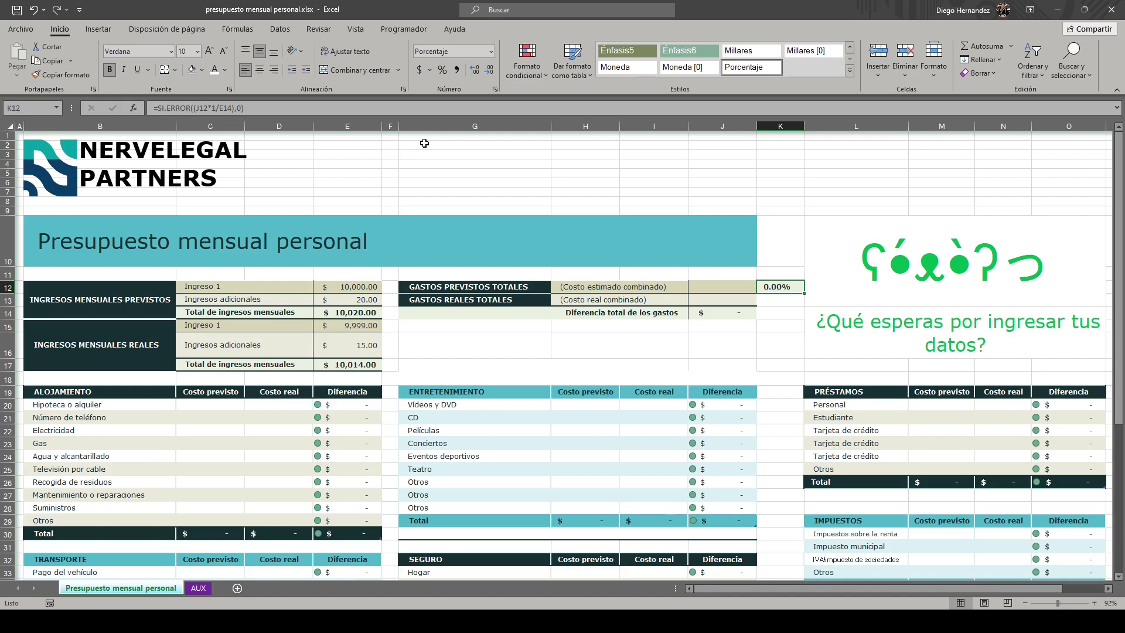
{"action": "left_click", "coordinate": [205, 107]}
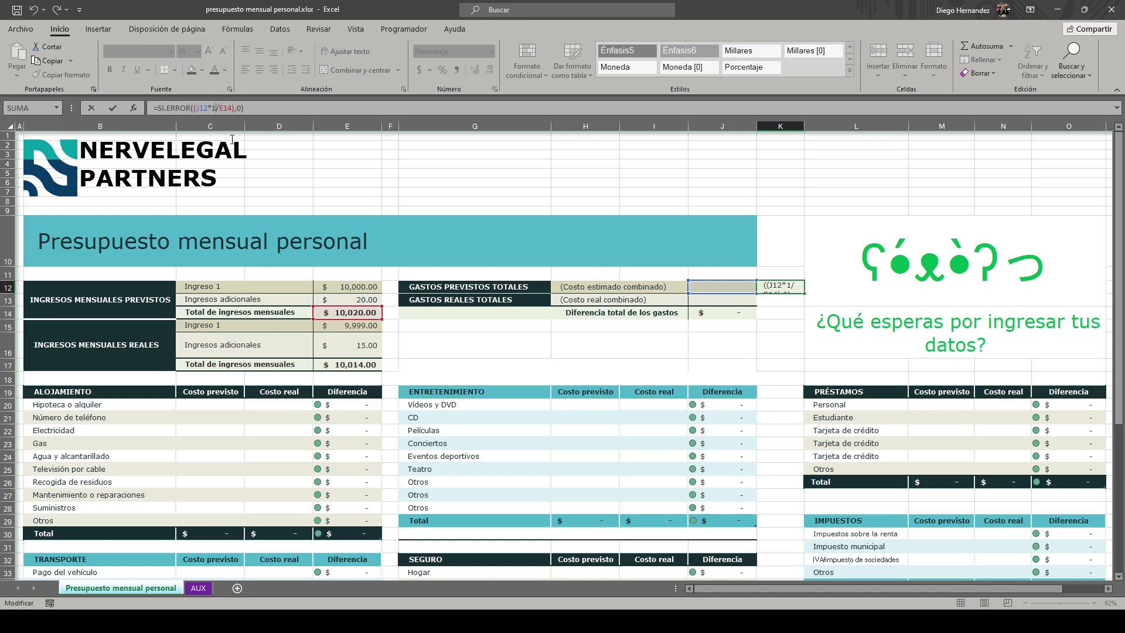
{"action": "left_click", "coordinate": [228, 108]}
Enter a sample planned expense total of 5010 in J12 to test the spending percentage
{"action": "key", "text": "shift+Tab"}
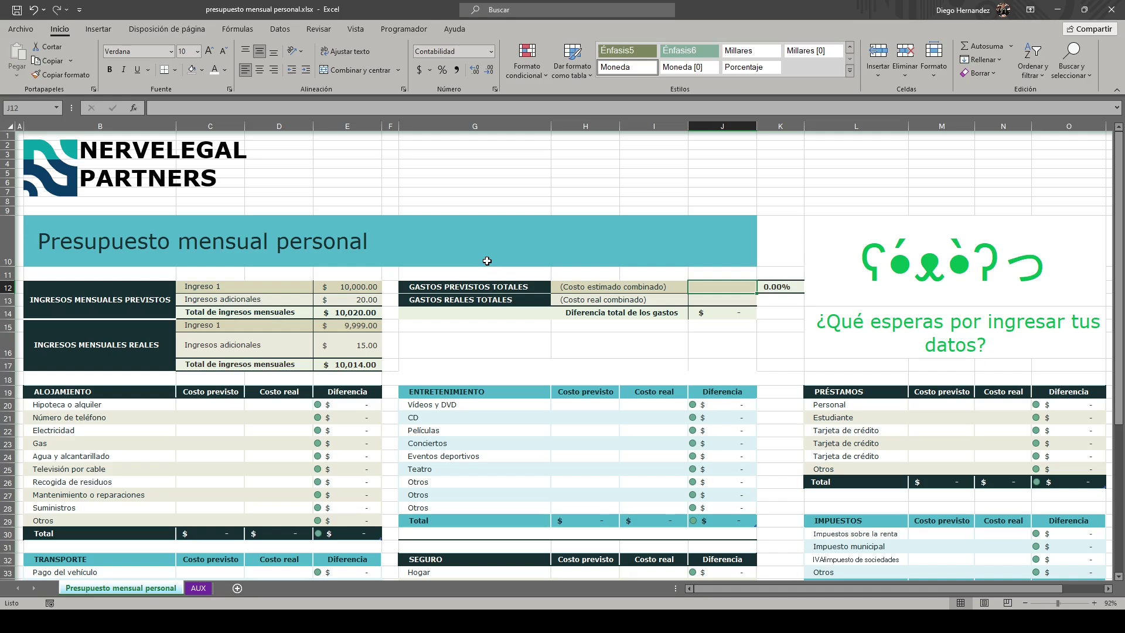
{"action": "type", "text": "6"}
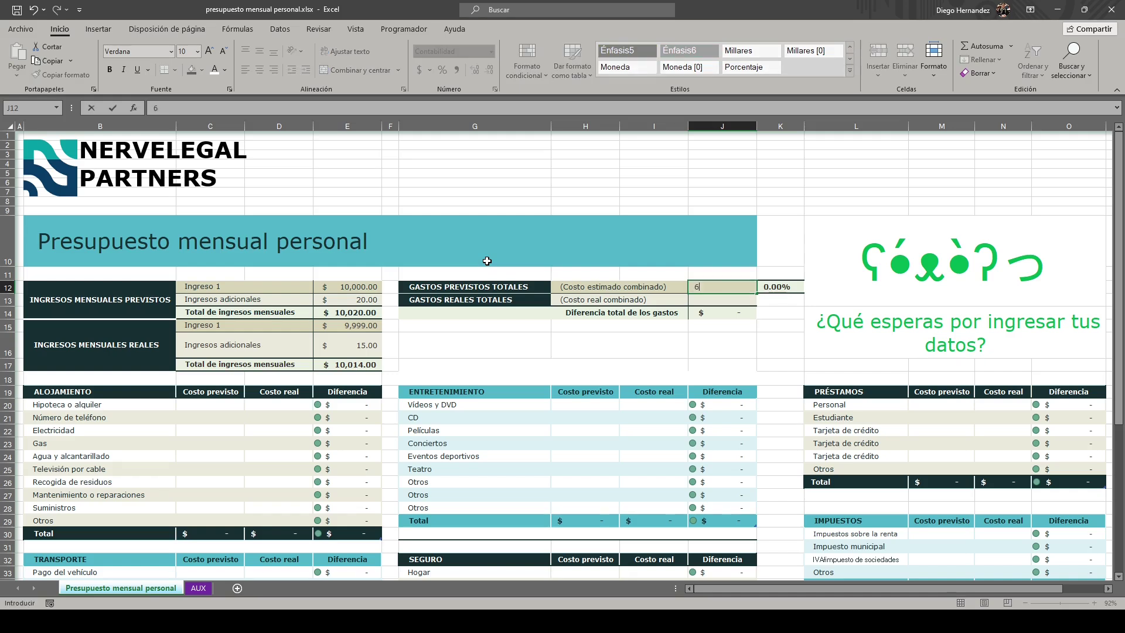
{"action": "key", "text": "BackSpace"}
{"action": "type", "text": "5010"}
{"action": "key", "text": "Return"}
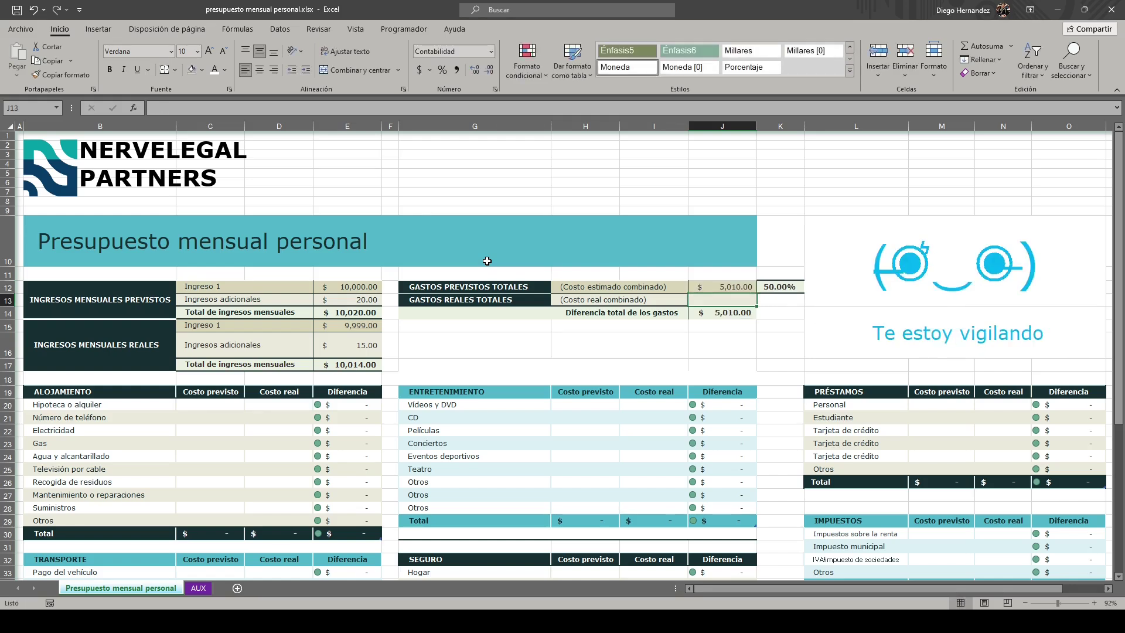
Examine the nested SI formulas behind the emoticon in L10 and the spending message in L14
{"action": "key", "text": "Right"}
{"action": "key", "text": "Right"}
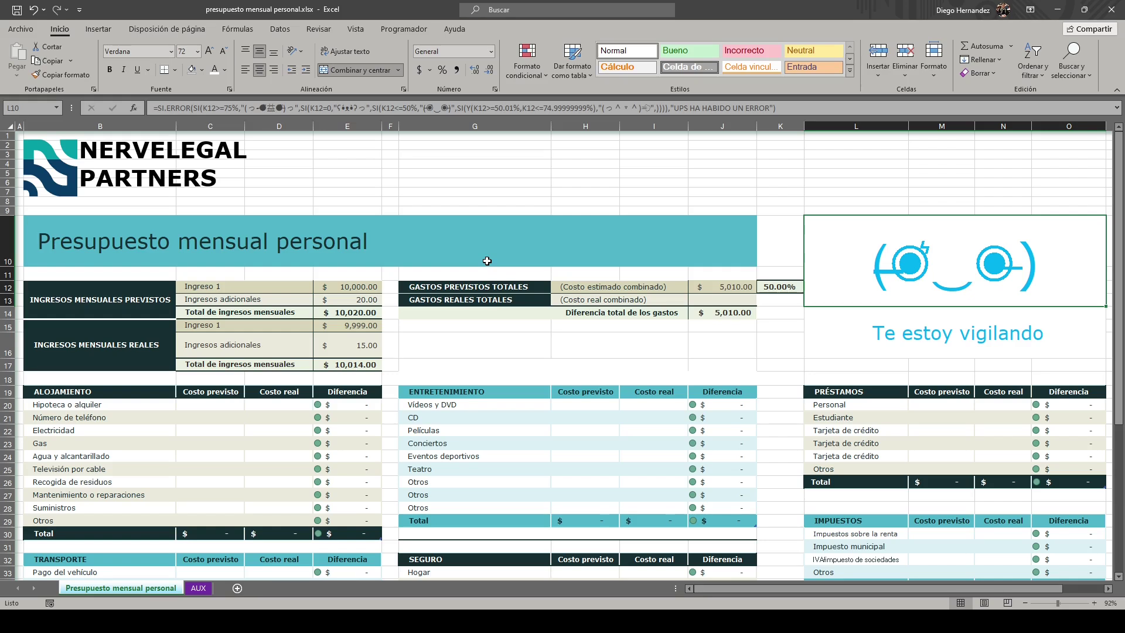
{"action": "key", "text": "Down"}
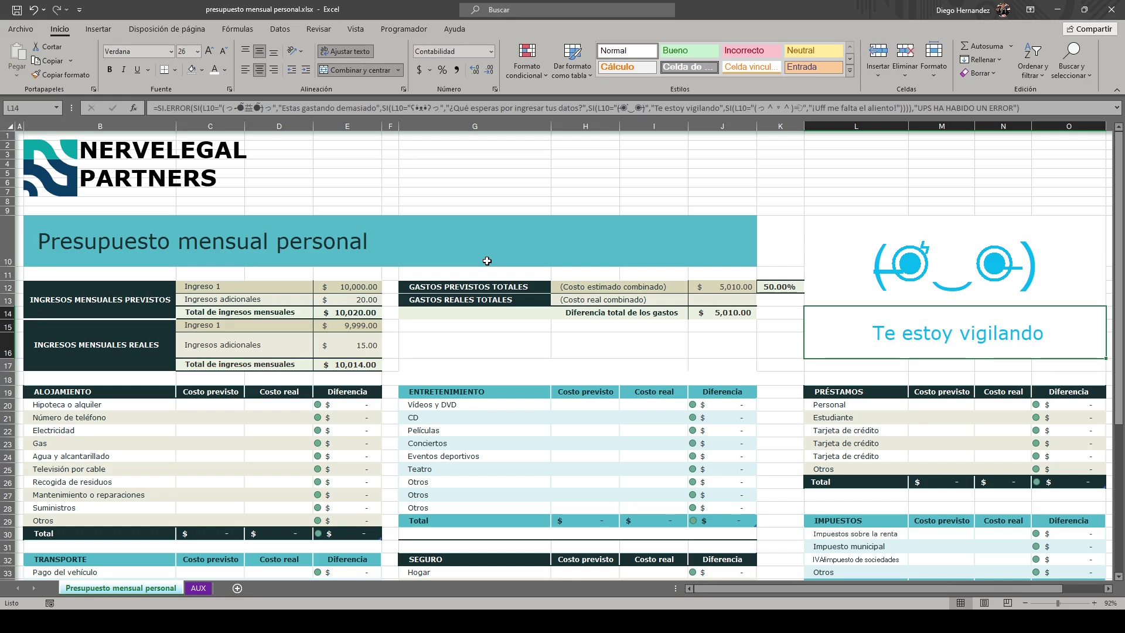
{"action": "key", "text": "Up"}
{"action": "key", "text": "Left"}
{"action": "key", "text": "Left"}
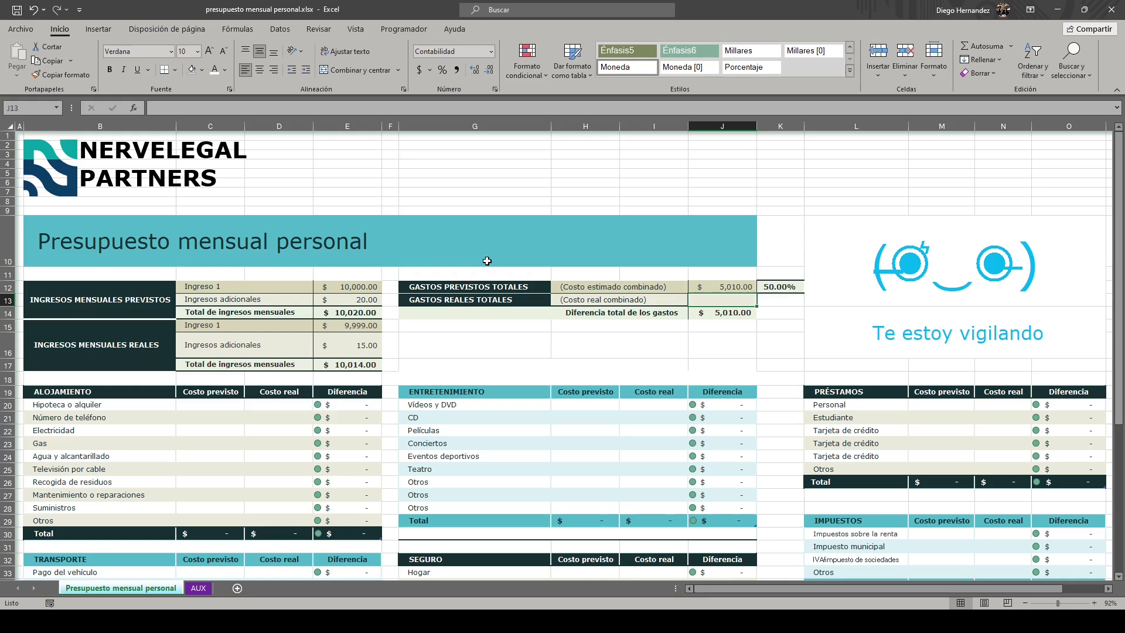
Try overriding the percentage in K12 with 50.01% to test the spending message, and undo the override
{"action": "key", "text": "Up"}
{"action": "key", "text": "Right"}
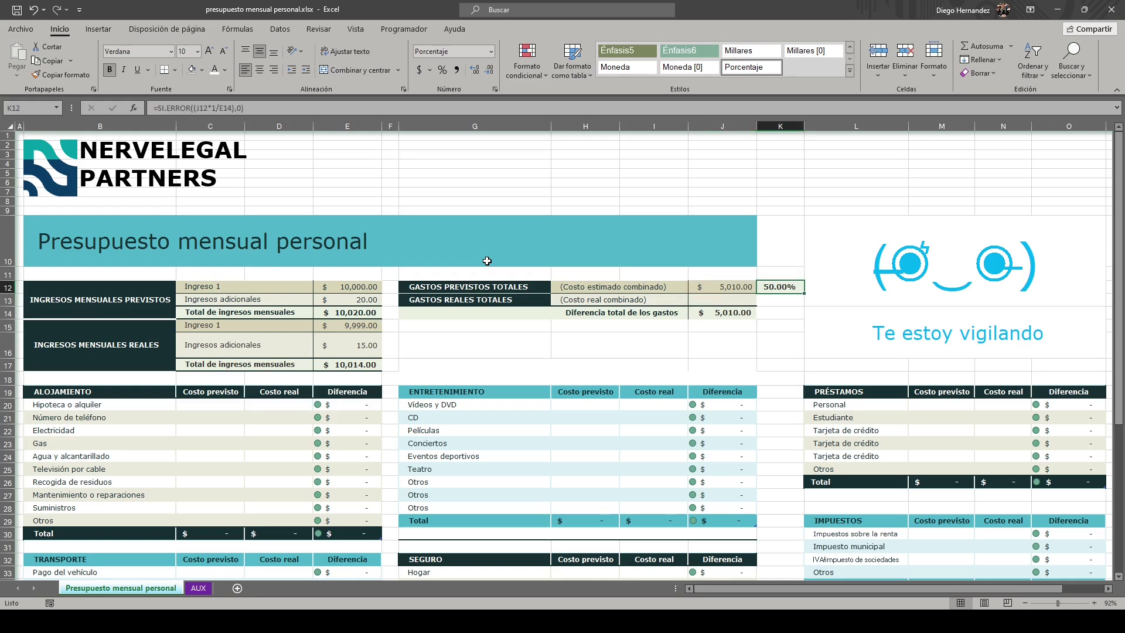
{"action": "type", "text": "50.01"}
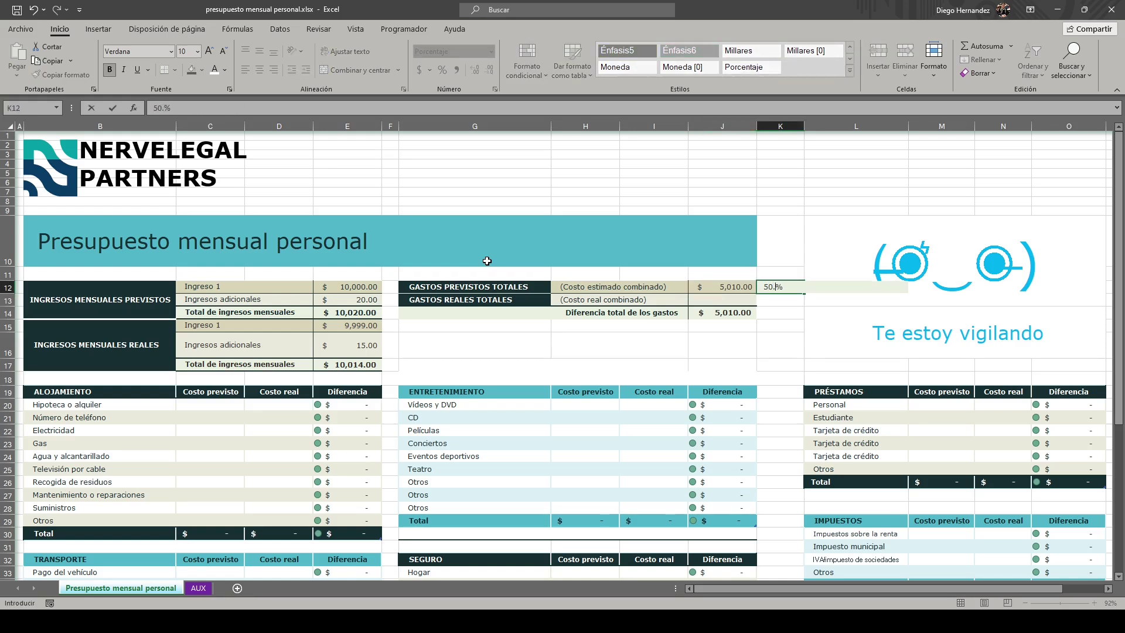
{"action": "key", "text": "Return"}
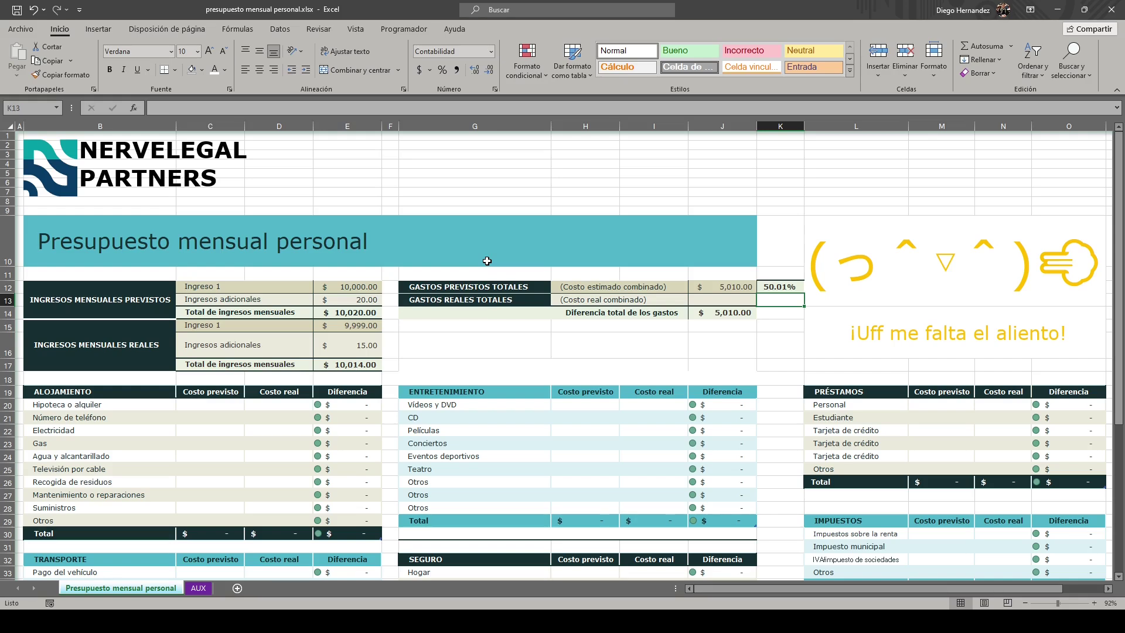
{"action": "key", "text": "Up"}
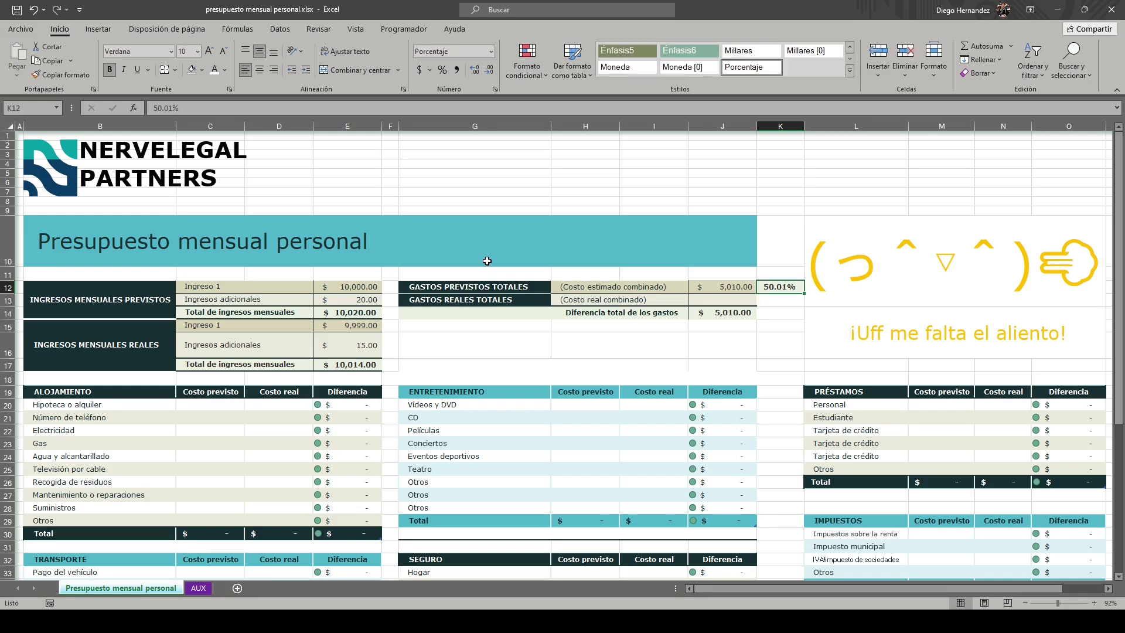
{"action": "key", "text": "ctrl+z"}
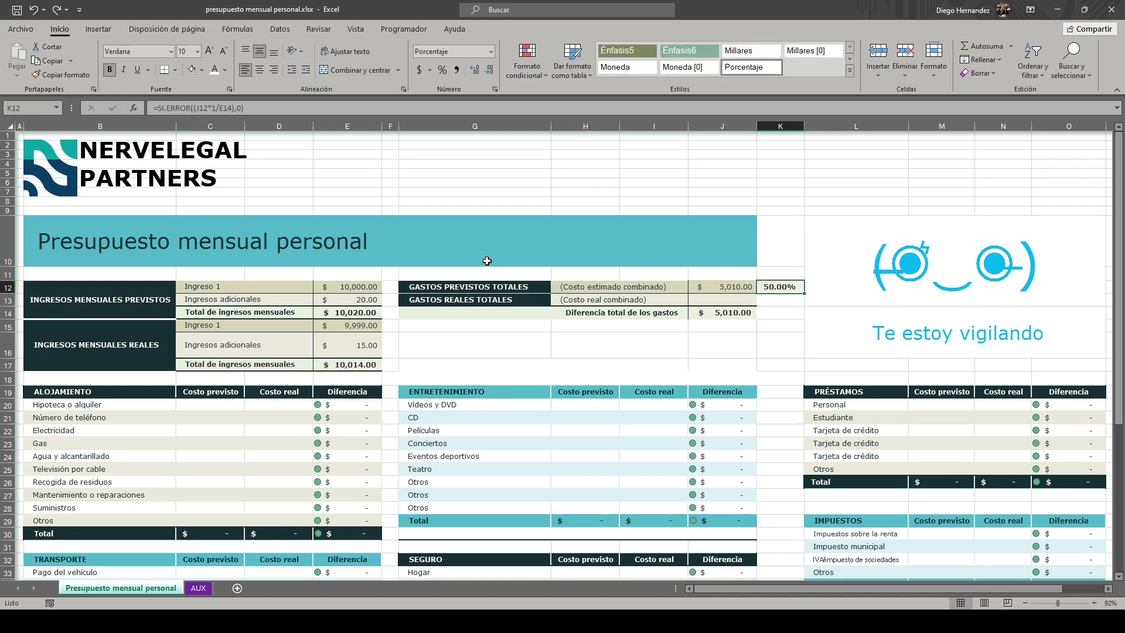
Clear the sample planned expense total from J12
{"action": "key", "text": "Left"}
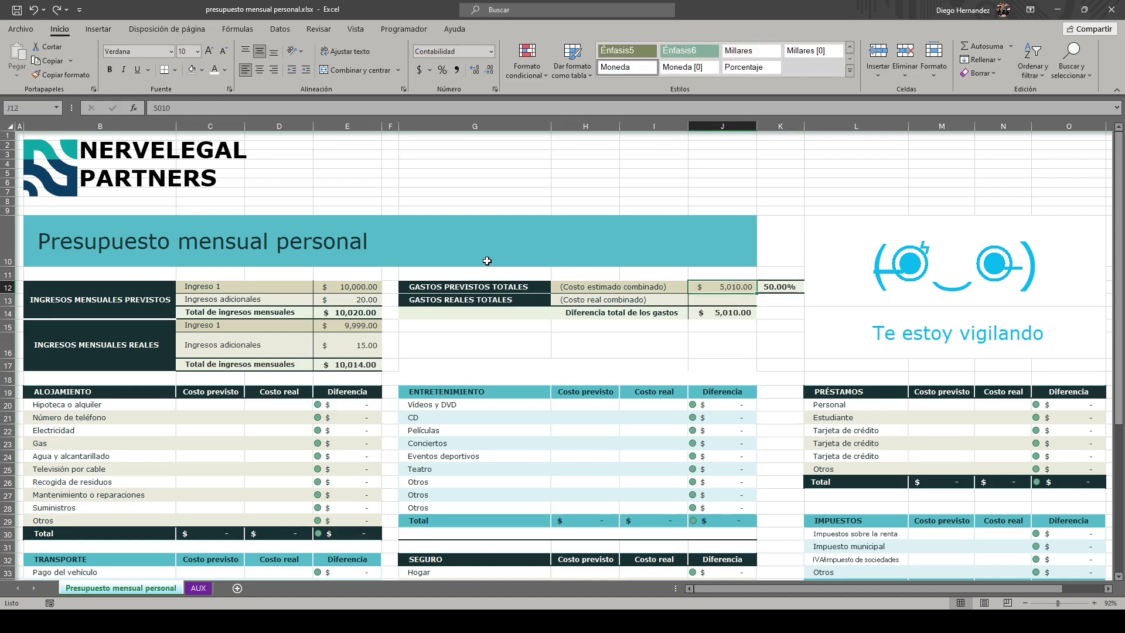
{"action": "key", "text": "Delete"}
{"action": "key", "text": "Down"}
{"action": "key", "text": "Down"}
{"action": "key", "text": "Down"}
{"action": "key", "text": "Down"}
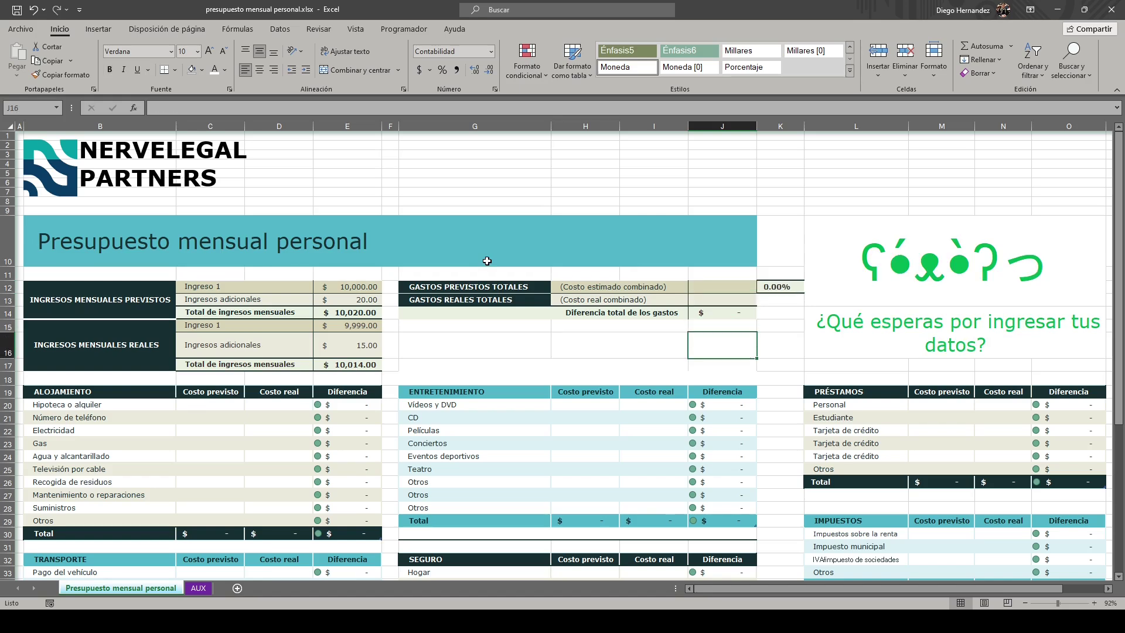
Examine the SI.ERROR wrapper and its fallback error text in the emoticon formula in L10
{"action": "scroll", "coordinate": [571, 346], "scroll_direction": "down", "scroll_amount": 1}
{"action": "left_click", "coordinate": [785, 259]}
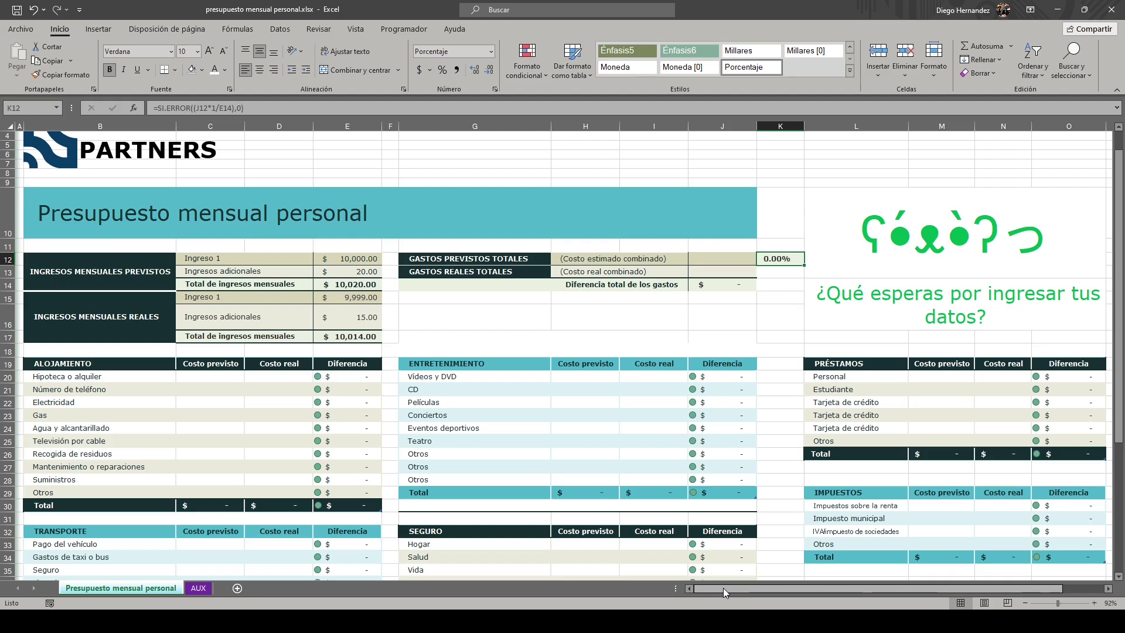
{"action": "left_click_drag", "start_coordinate": [723, 588], "coordinate": [794, 584]}
{"action": "left_click", "coordinate": [739, 238]}
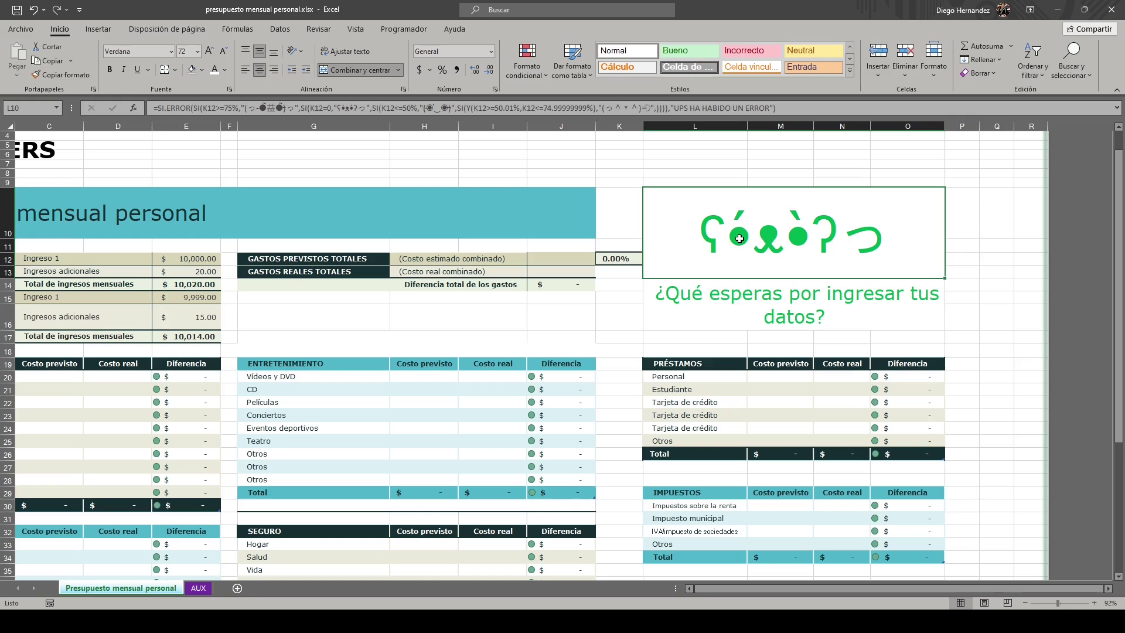
{"action": "key", "text": "F2"}
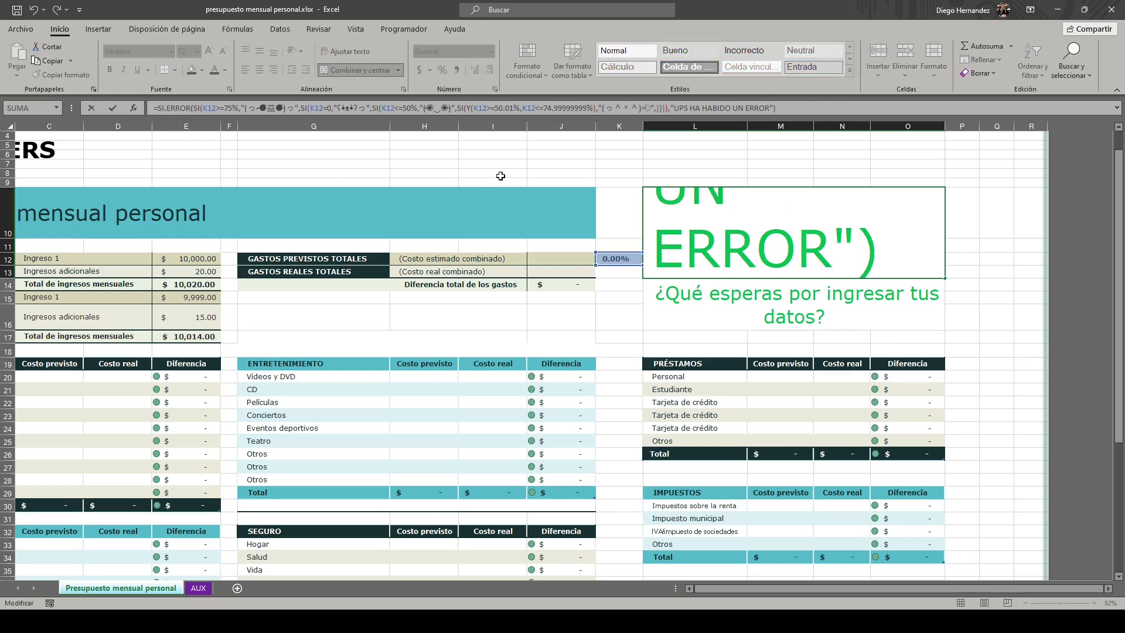
{"action": "double_click", "coordinate": [176, 109]}
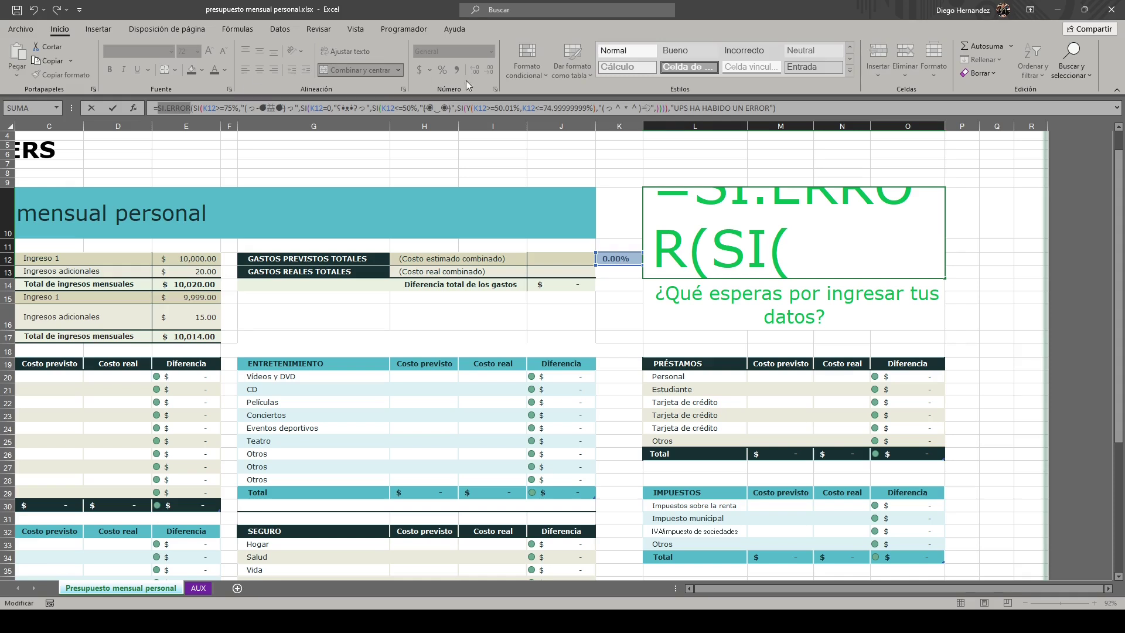
{"action": "left_click_drag", "start_coordinate": [669, 108], "coordinate": [765, 108]}
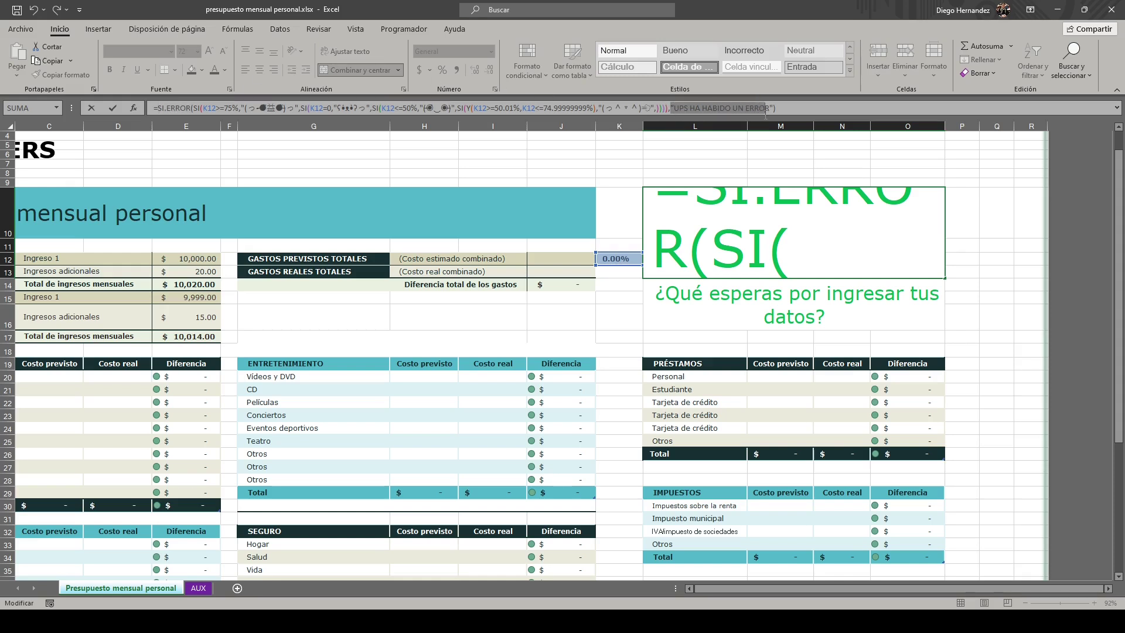
Read the first SI condition of the L10 formula, which tests K12 against 75%, and its emoticon
{"action": "left_click", "coordinate": [195, 108]}
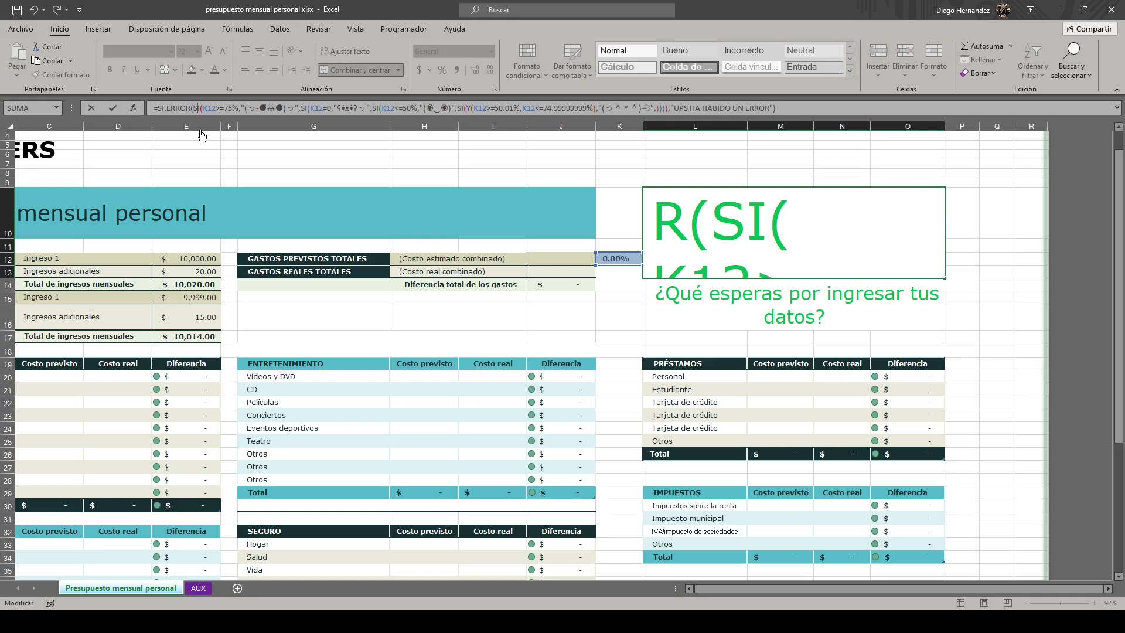
{"action": "key", "text": "Right"}
{"action": "key", "text": "Right"}
{"action": "key", "text": "Right"}
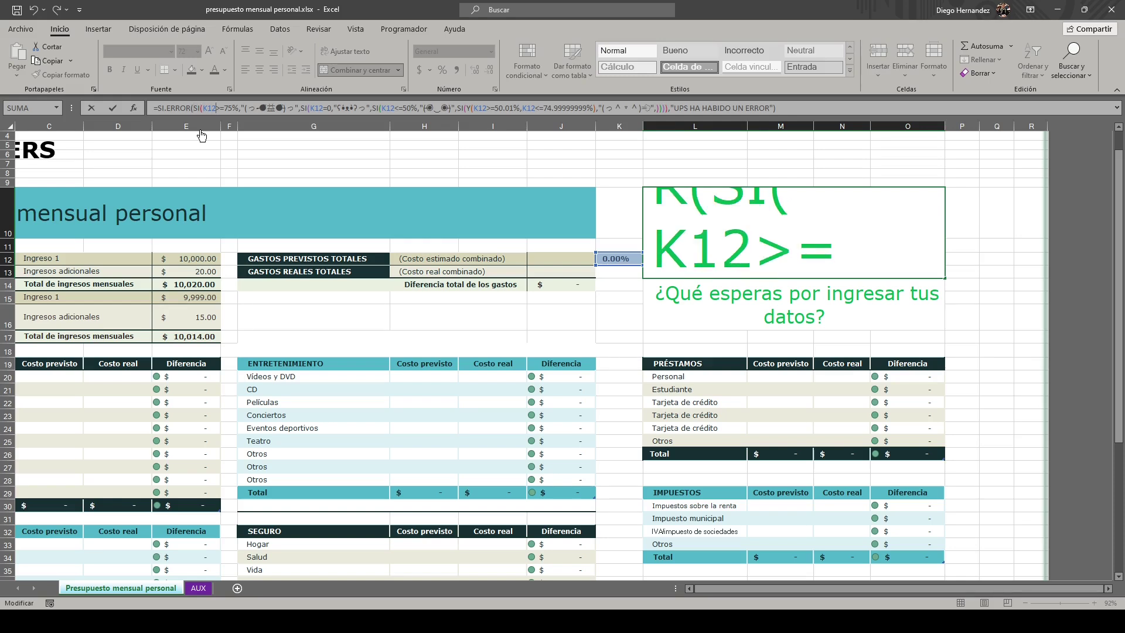
{"action": "key", "text": "Right"}
{"action": "key", "text": "Right"}
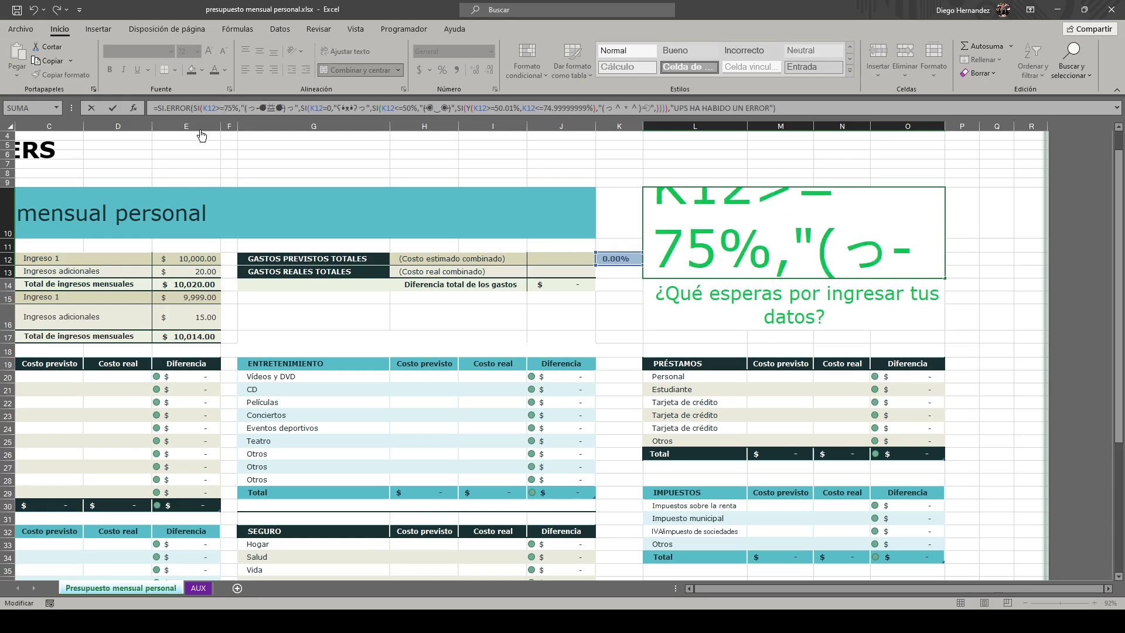
{"action": "key", "text": "Right"}
{"action": "key", "text": "Right"}
{"action": "key", "text": "Right"}
{"action": "key", "text": "Right"}
{"action": "key", "text": "Right"}
{"action": "key", "text": "Right"}
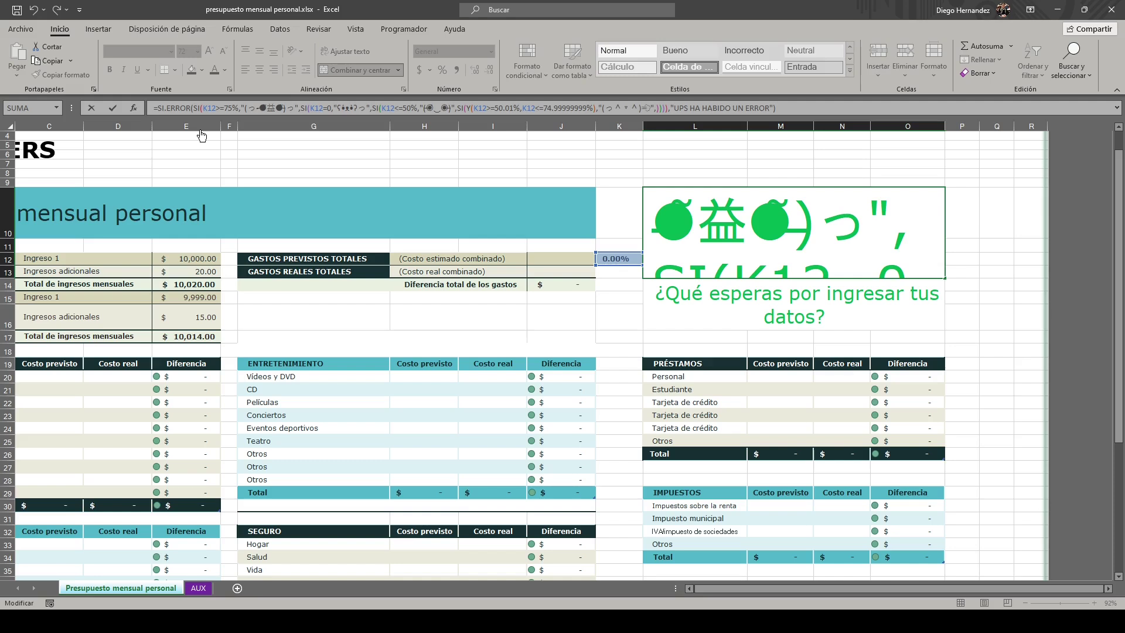
Read the nested K12=0 and K12<=50% conditions of the L10 formula with their emoticons
{"action": "key", "text": "Right"}
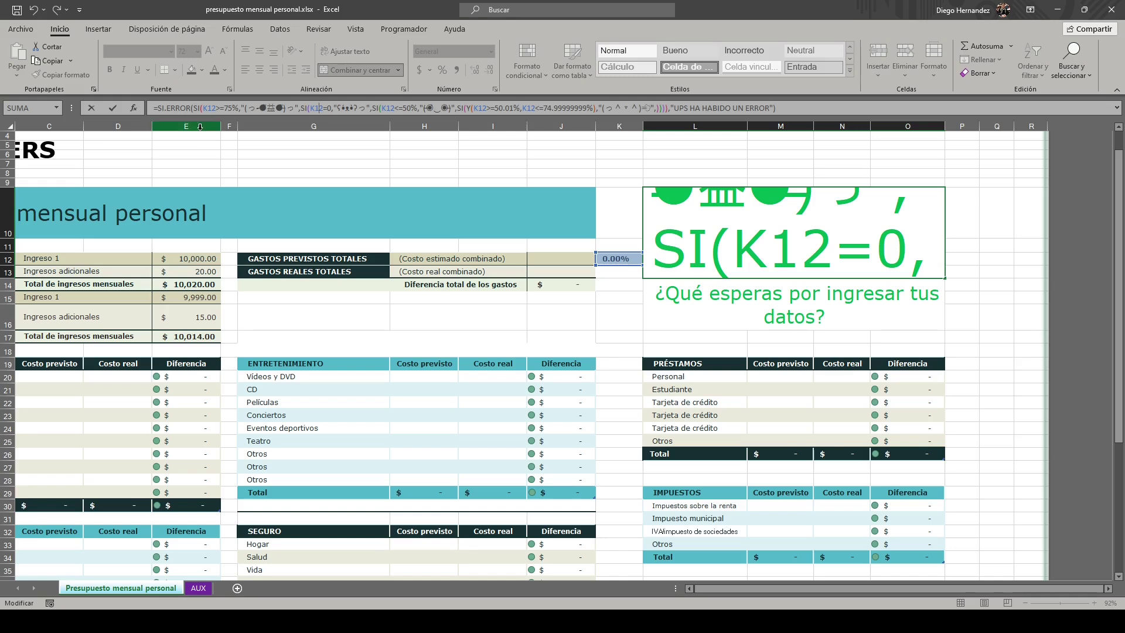
{"action": "key", "text": "Right"}
{"action": "key", "text": "Right"}
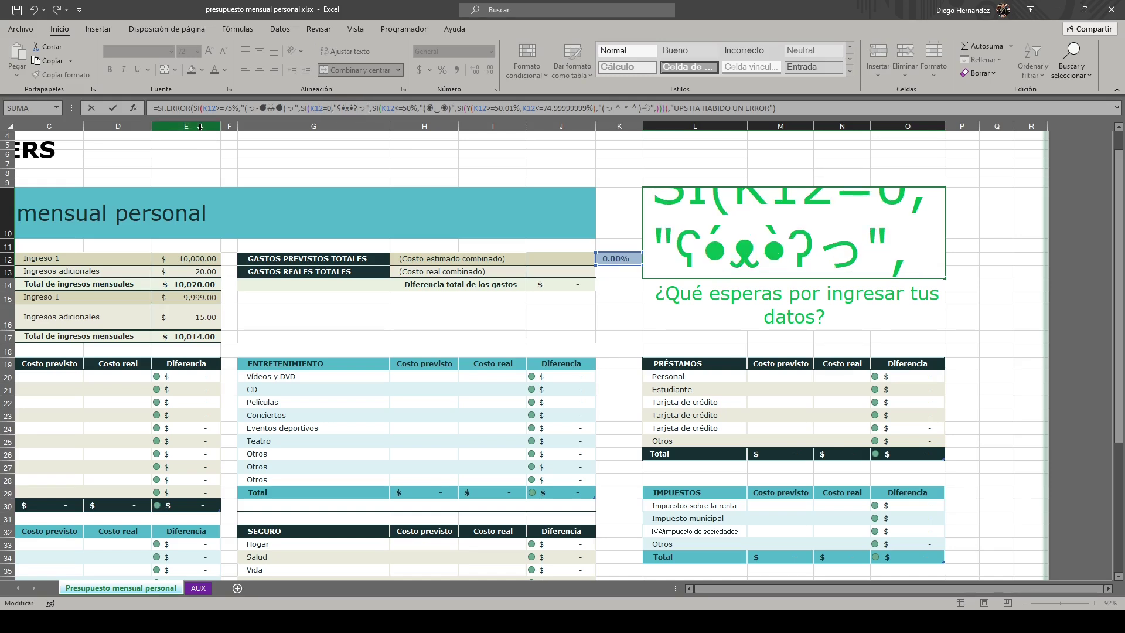
{"action": "key", "text": "Right"}
{"action": "key", "text": "Right"}
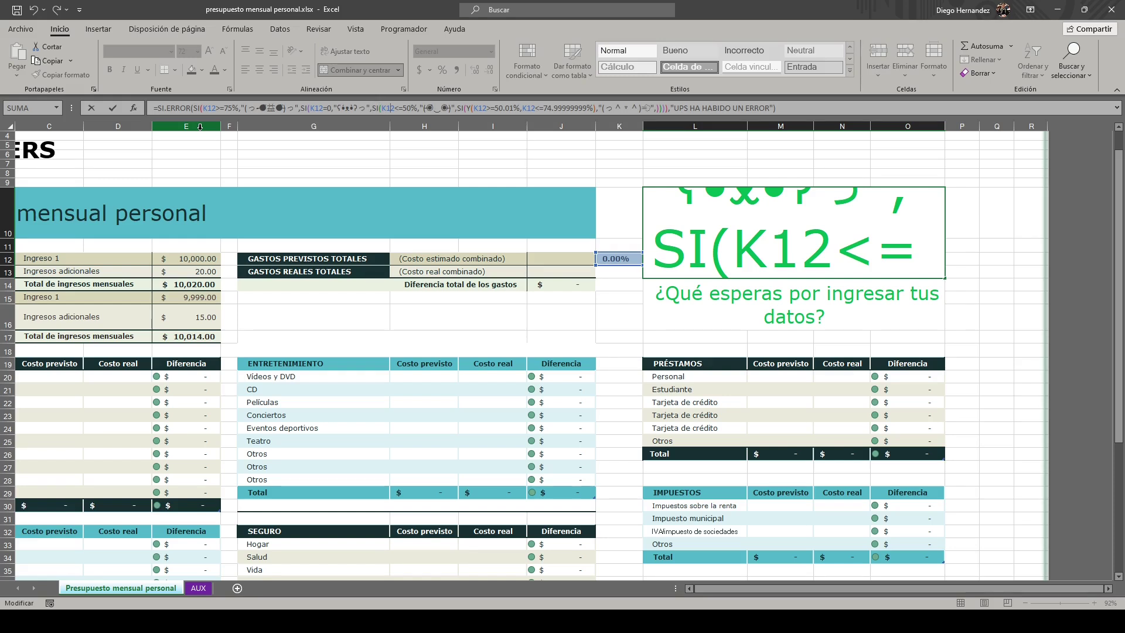
{"action": "key", "text": "Right"}
{"action": "key", "text": "Right"}
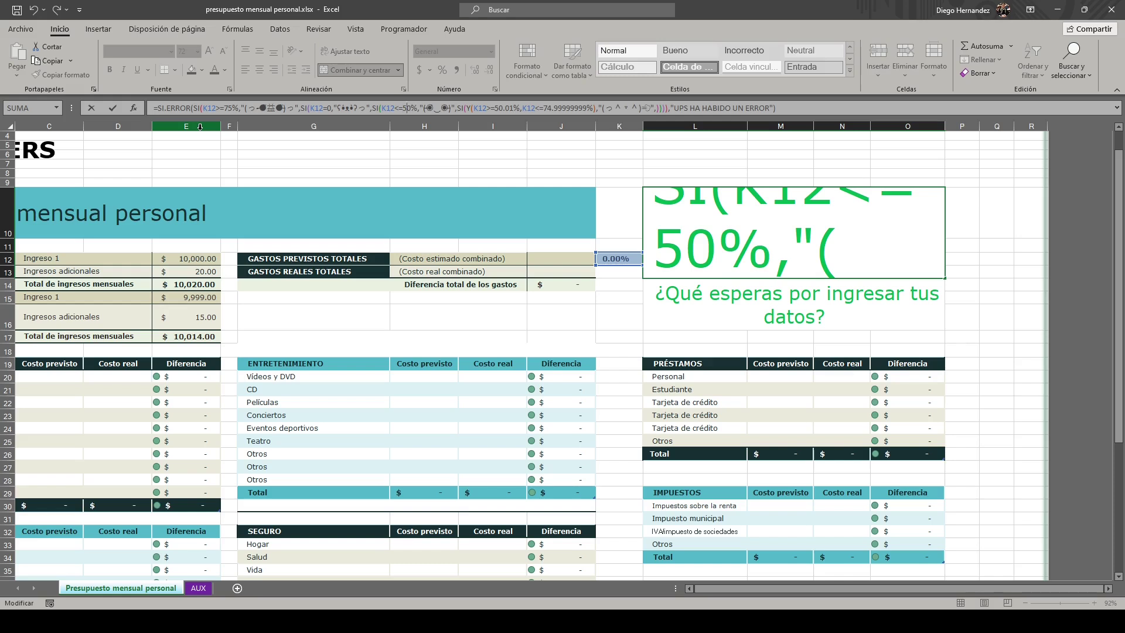
{"action": "key", "text": "Right"}
{"action": "key", "text": "Right"}
{"action": "key", "text": "Right"}
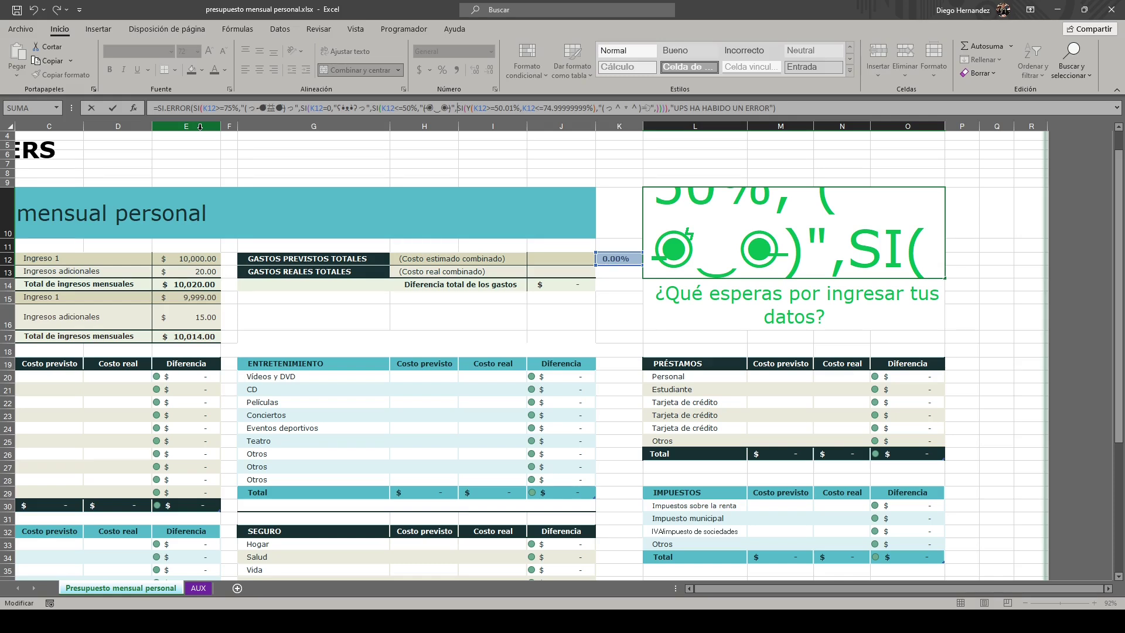
Read the final SI(Y()) condition of the L10 formula, covering 50.01% to 74.99999999%, through to its closing fallback, and leave the formula as it is
{"action": "key", "text": "Right"}
{"action": "key", "text": "Right"}
{"action": "key", "text": "Right"}
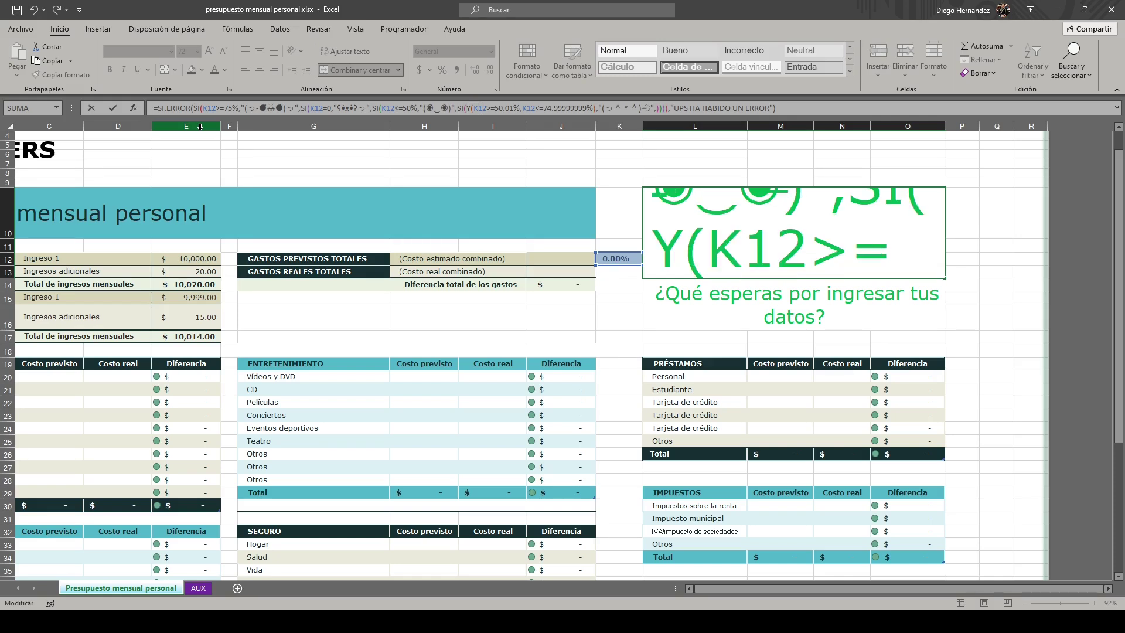
{"action": "key", "text": "Right"}
{"action": "key", "text": "Right"}
{"action": "key", "text": "Right"}
{"action": "key", "text": "Right"}
{"action": "key", "text": "Right"}
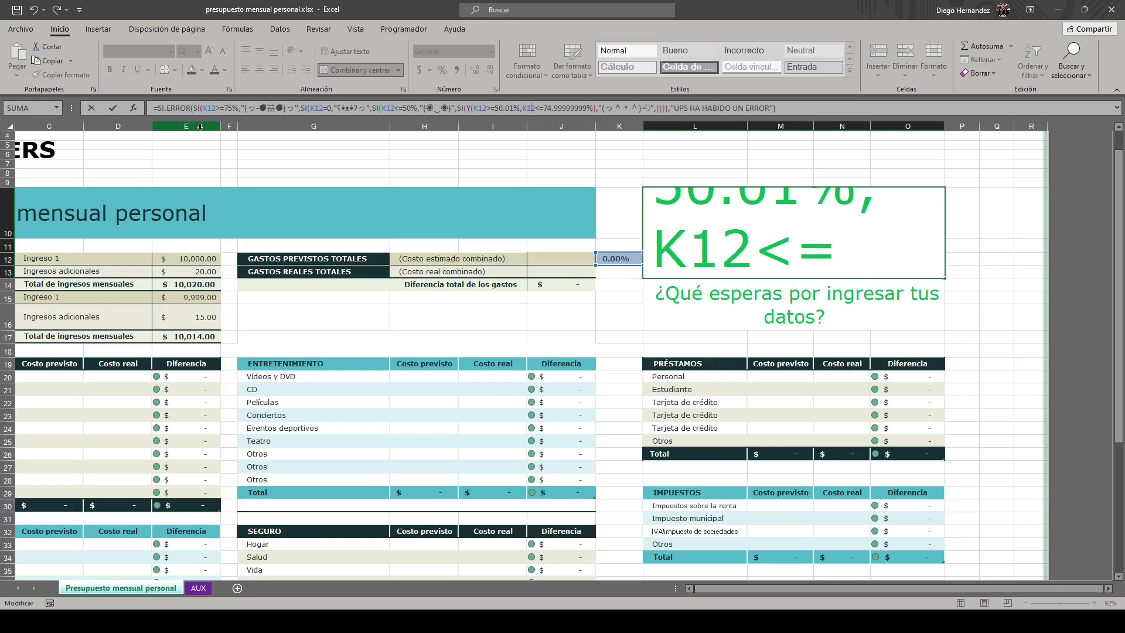
{"action": "key", "text": "Right"}
{"action": "key", "text": "Right"}
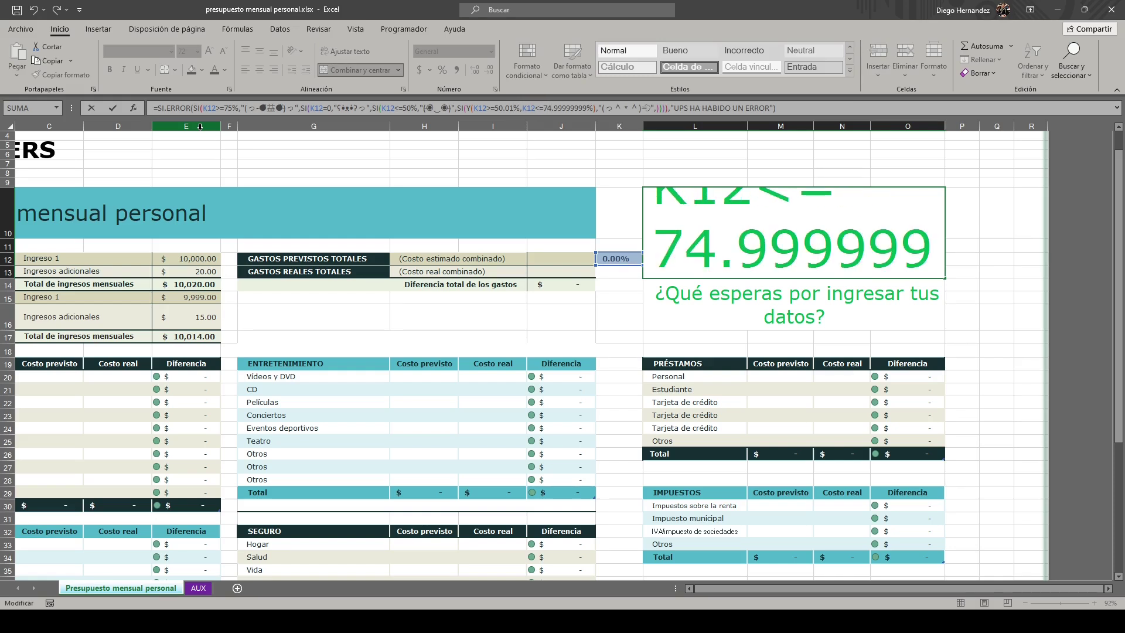
{"action": "key", "text": "Right"}
{"action": "key", "text": "Right"}
{"action": "key", "text": "Right"}
{"action": "key", "text": "Right"}
{"action": "key", "text": "Right"}
{"action": "key", "text": "Right"}
{"action": "key", "text": "Right"}
{"action": "key", "text": "Right"}
{"action": "key", "text": "Right"}
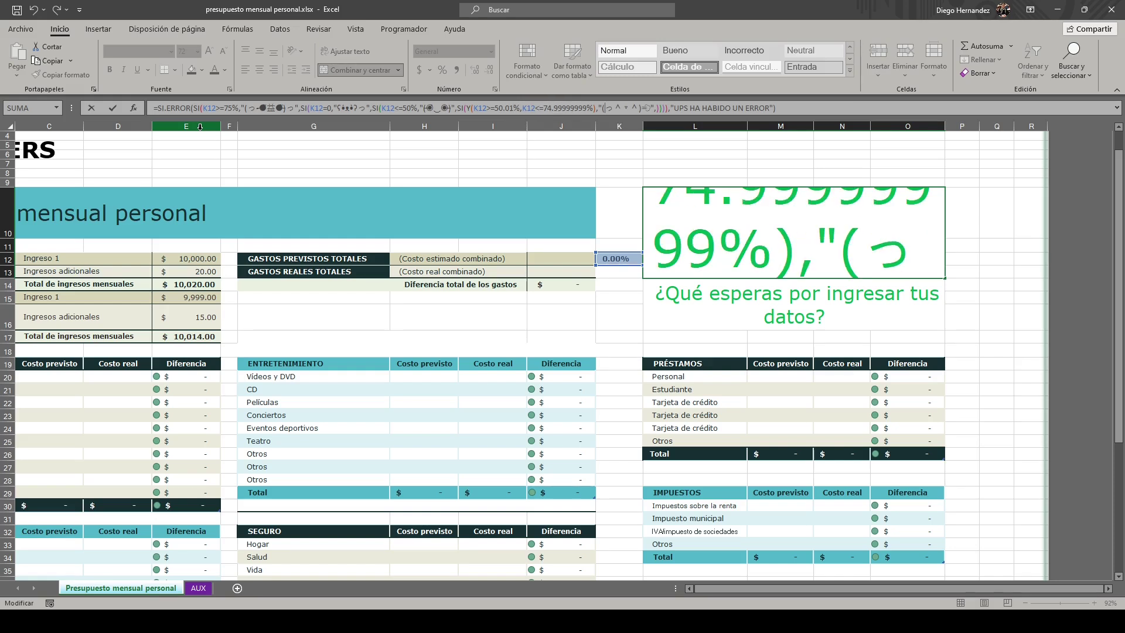
{"action": "key", "text": "Right"}
{"action": "key", "text": "Right"}
{"action": "key", "text": "Right"}
{"action": "key", "text": "Right"}
{"action": "key", "text": "Right"}
{"action": "key", "text": "Right"}
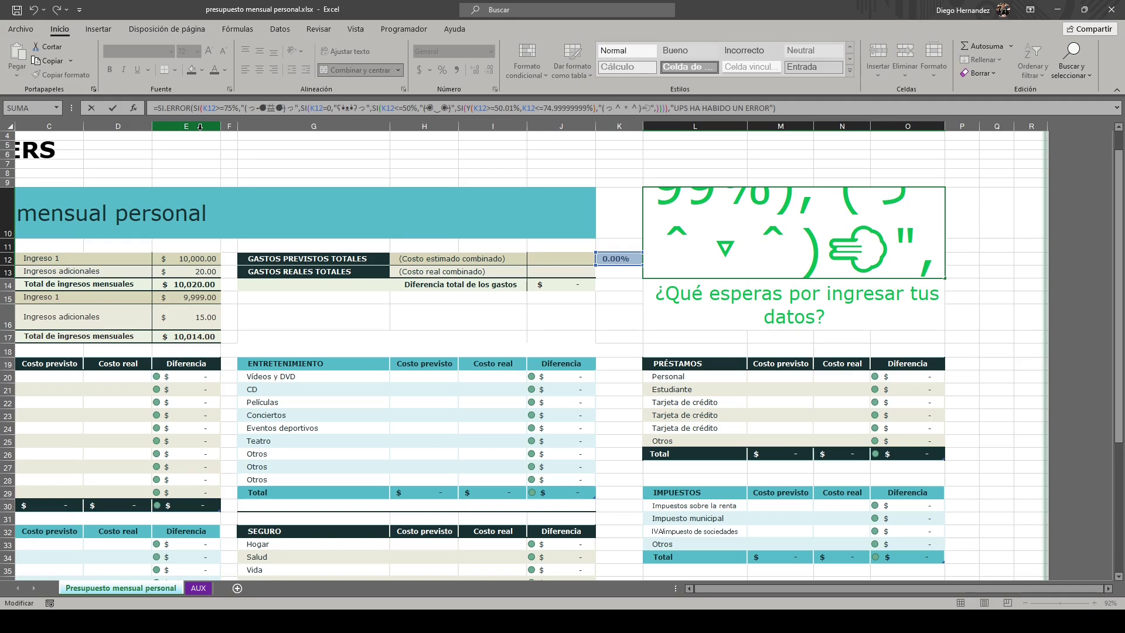
{"action": "key", "text": "Right"}
{"action": "key", "text": "Right"}
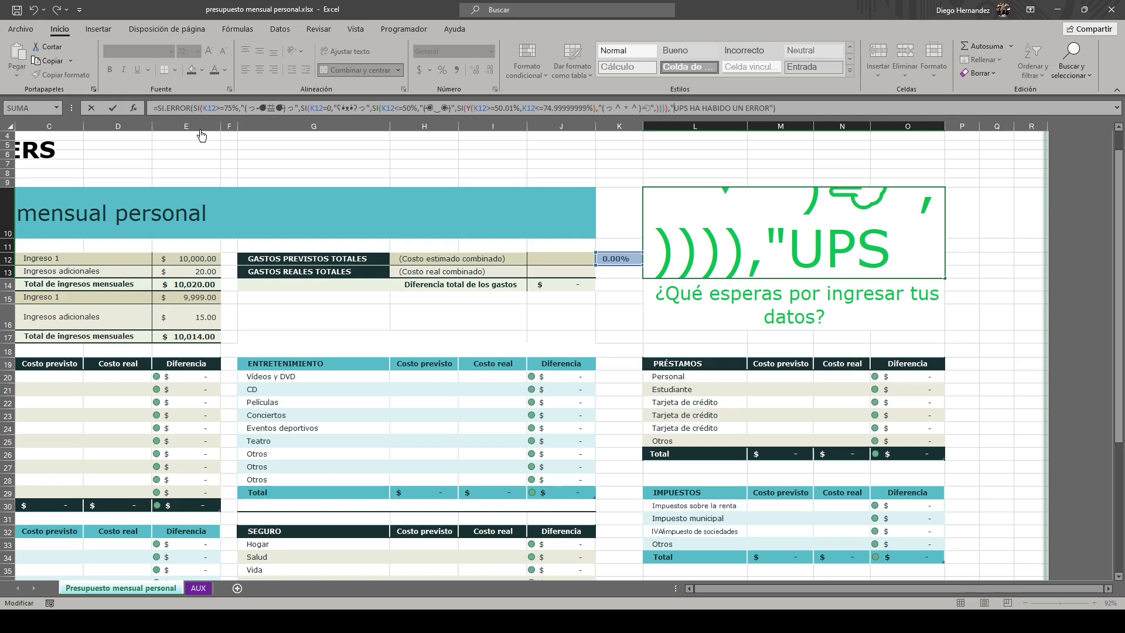
{"action": "key", "text": "Return"}
{"action": "key", "text": "Up"}
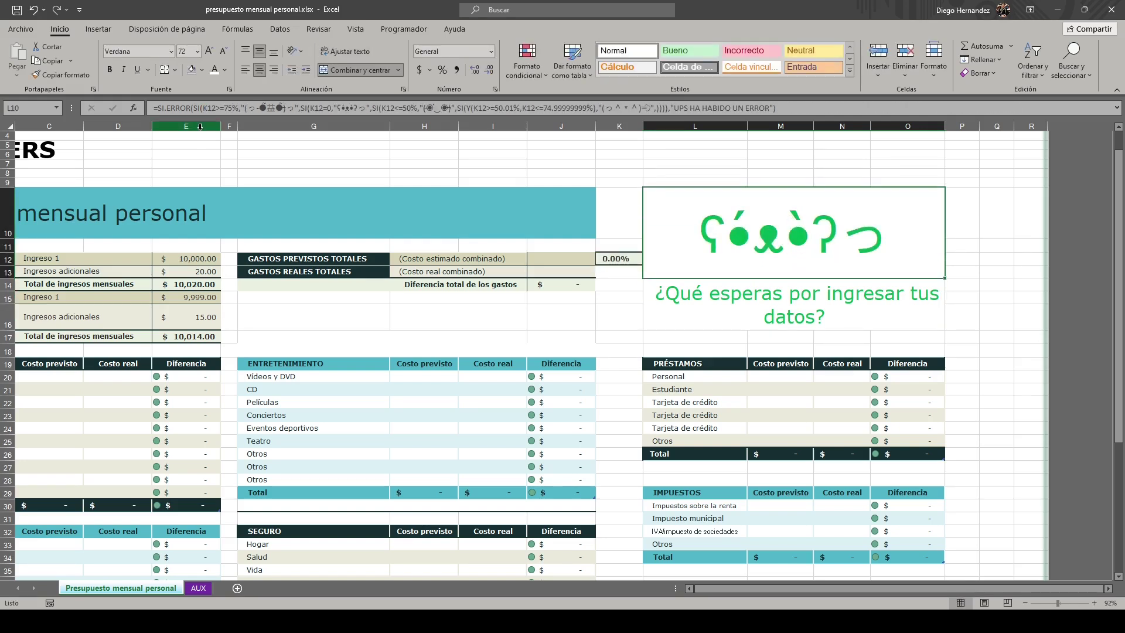
Examine the nested SI formula in L14 that matches each emoticon in L10 to its spending message
{"action": "key", "text": "Down"}
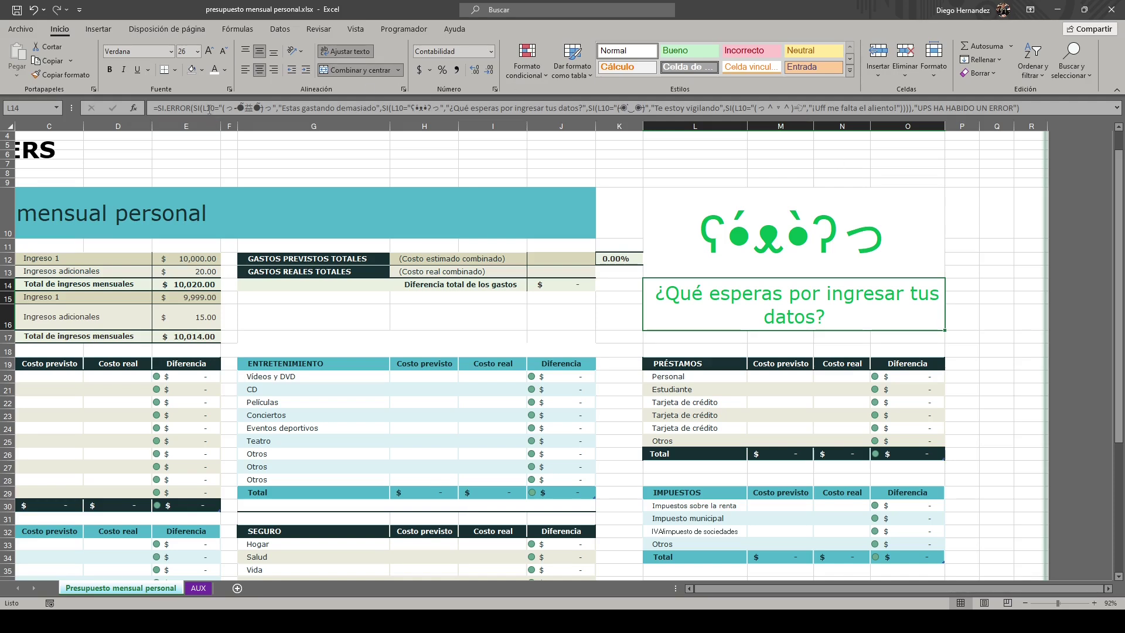
{"action": "left_click", "coordinate": [210, 109]}
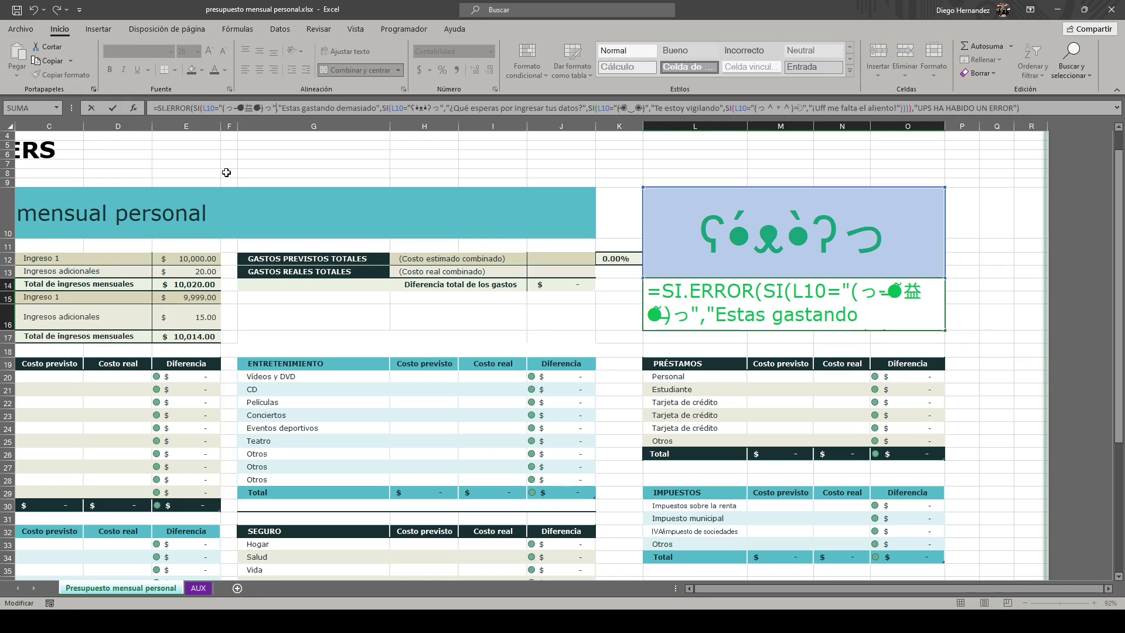
{"action": "key", "text": "Right"}
{"action": "key", "text": "Right"}
{"action": "key", "text": "Right"}
{"action": "key", "text": "Right"}
{"action": "key", "text": "Right"}
{"action": "key", "text": "Right"}
{"action": "key", "text": "Right"}
{"action": "key", "text": "Right"}
{"action": "key", "text": "Right"}
{"action": "key", "text": "Right"}
{"action": "key", "text": "Right"}
{"action": "key", "text": "Right"}
{"action": "key", "text": "Right"}
{"action": "key", "text": "Right"}
{"action": "key", "text": "Right"}
{"action": "key", "text": "Right"}
{"action": "key", "text": "Right"}
{"action": "key", "text": "Right"}
{"action": "key", "text": "Right"}
{"action": "key", "text": "Right"}
{"action": "key", "text": "Right"}
{"action": "key", "text": "Right"}
{"action": "key", "text": "Right"}
{"action": "key", "text": "Right"}
{"action": "key", "text": "Right"}
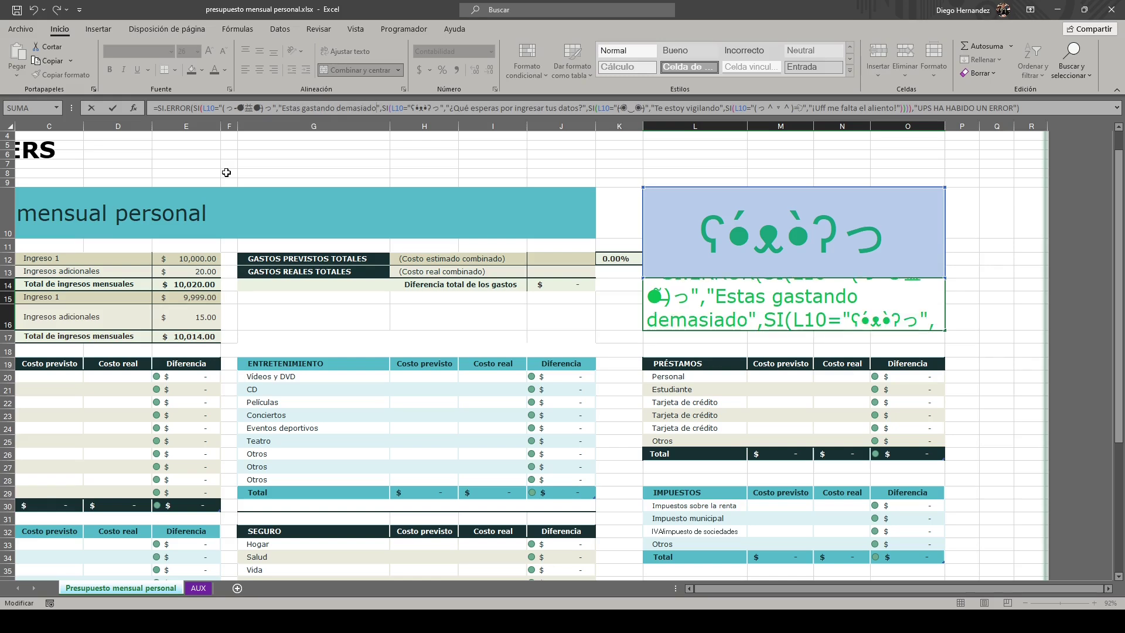
{"action": "key", "text": "Right"}
{"action": "key", "text": "Right"}
{"action": "key", "text": "Right"}
{"action": "key", "text": "Right"}
{"action": "key", "text": "Right"}
{"action": "key", "text": "Right"}
{"action": "key", "text": "Right"}
{"action": "key", "text": "Right"}
{"action": "key", "text": "Right"}
{"action": "key", "text": "Right"}
{"action": "key", "text": "Right"}
{"action": "key", "text": "Right"}
{"action": "key", "text": "Right"}
{"action": "key", "text": "Right"}
{"action": "key", "text": "Right"}
{"action": "key", "text": "Right"}
{"action": "key", "text": "Right"}
{"action": "key", "text": "Right"}
{"action": "key", "text": "Right"}
{"action": "key", "text": "Right"}
{"action": "key", "text": "Right"}
{"action": "key", "text": "Right"}
{"action": "key", "text": "Right"}
{"action": "key", "text": "Right"}
{"action": "key", "text": "Right"}
{"action": "key", "text": "Right"}
{"action": "key", "text": "Right"}
{"action": "key", "text": "Right"}
{"action": "key", "text": "Right"}
{"action": "key", "text": "Right"}
{"action": "key", "text": "Right"}
{"action": "key", "text": "Right"}
{"action": "key", "text": "Right"}
{"action": "key", "text": "Right"}
{"action": "key", "text": "Right"}
{"action": "key", "text": "Right"}
{"action": "key", "text": "Right"}
{"action": "key", "text": "Right"}
{"action": "key", "text": "Right"}
{"action": "key", "text": "Right"}
{"action": "key", "text": "Right"}
{"action": "key", "text": "Right"}
{"action": "key", "text": "Right"}
{"action": "key", "text": "Right"}
{"action": "key", "text": "Right"}
{"action": "key", "text": "Right"}
{"action": "key", "text": "Right"}
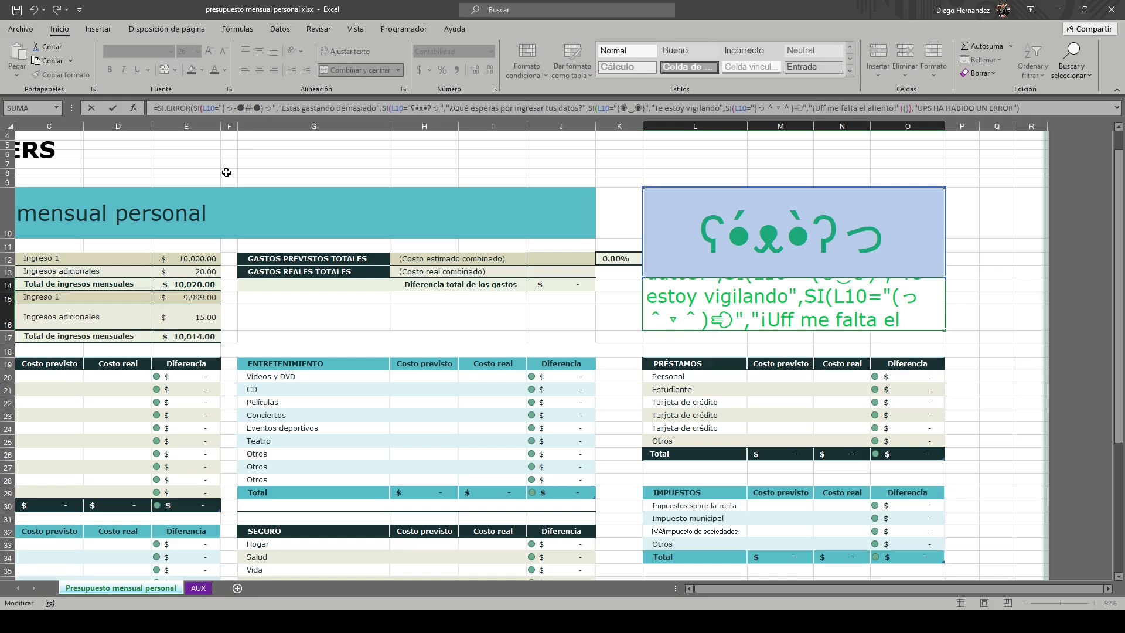
{"action": "key", "text": "Return"}
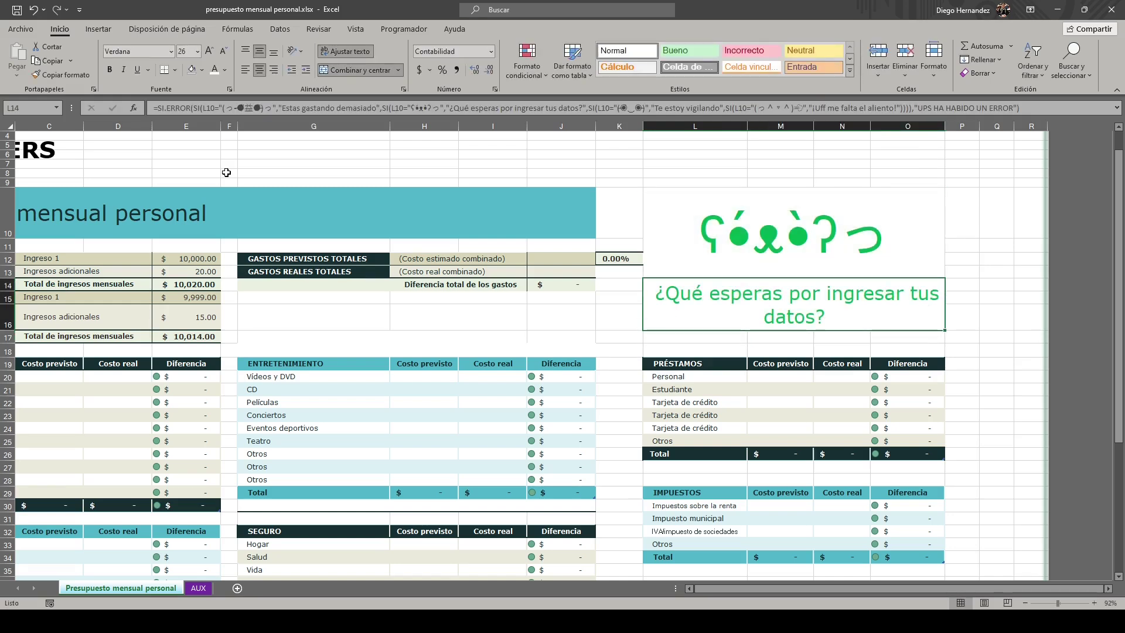
{"action": "key", "text": "shift+Up"}
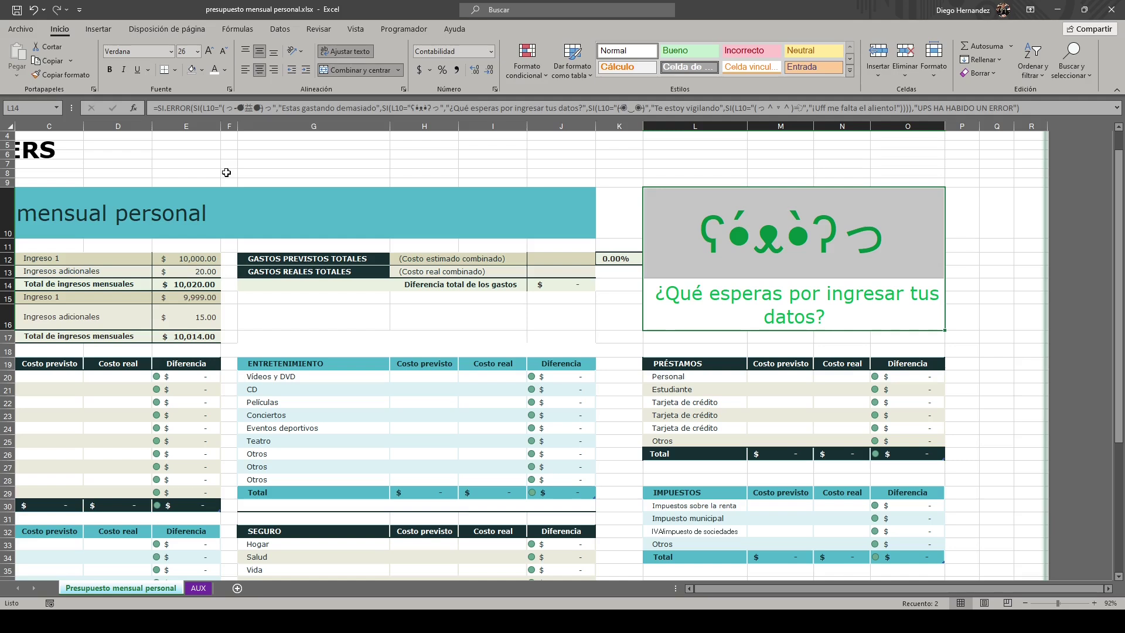
{"action": "left_click", "coordinate": [496, 91]}
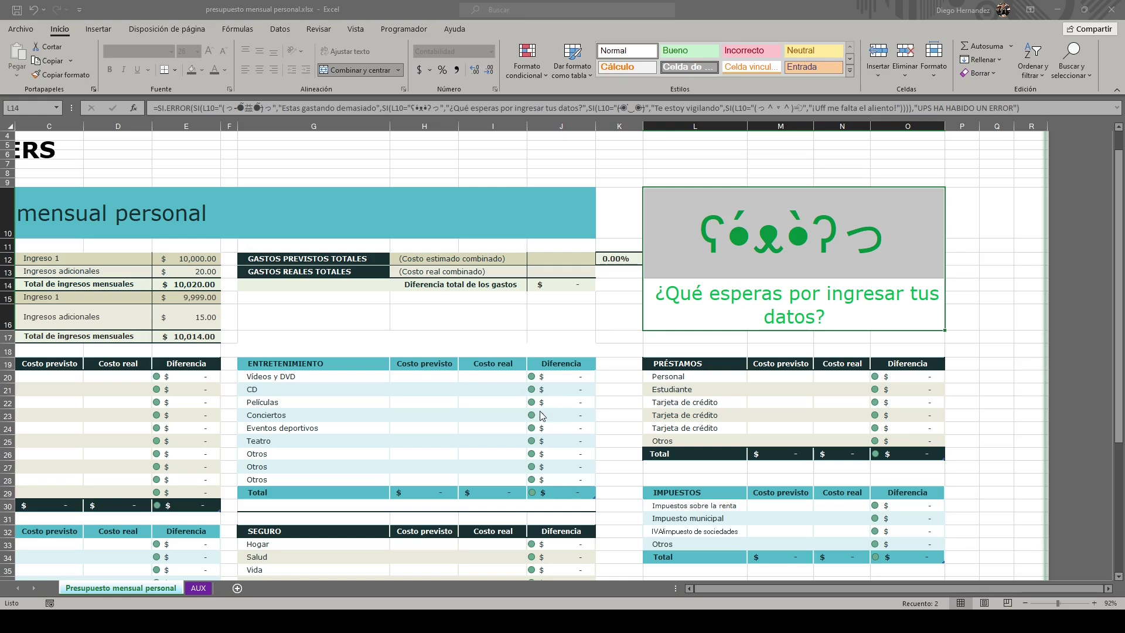
{"action": "left_click", "coordinate": [919, 193]}
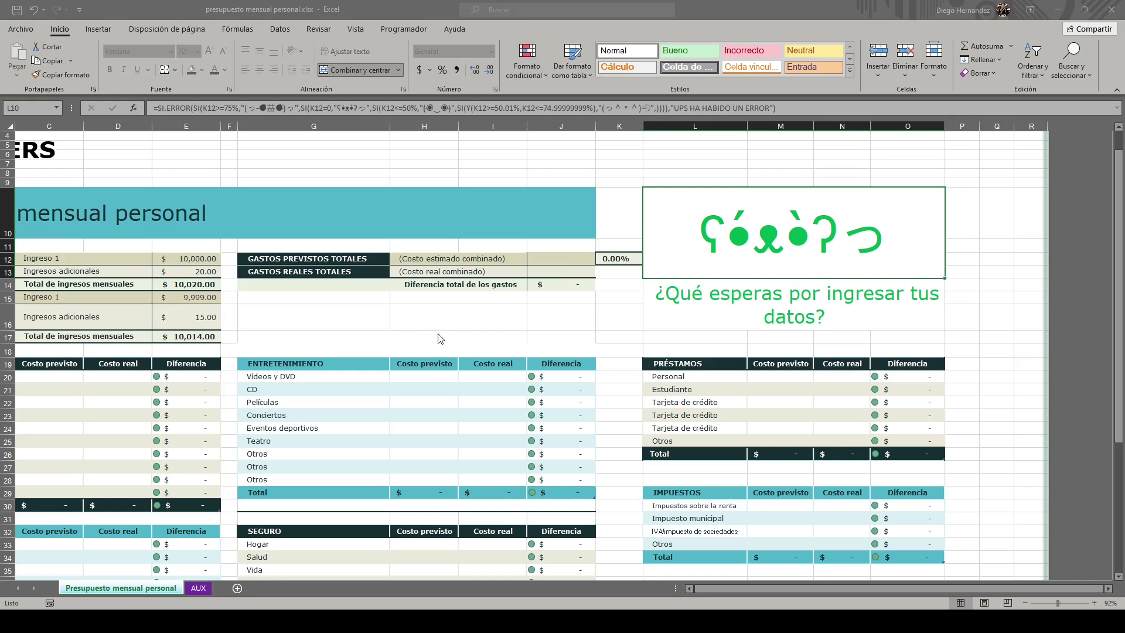
{"action": "left_click", "coordinate": [472, 369]}
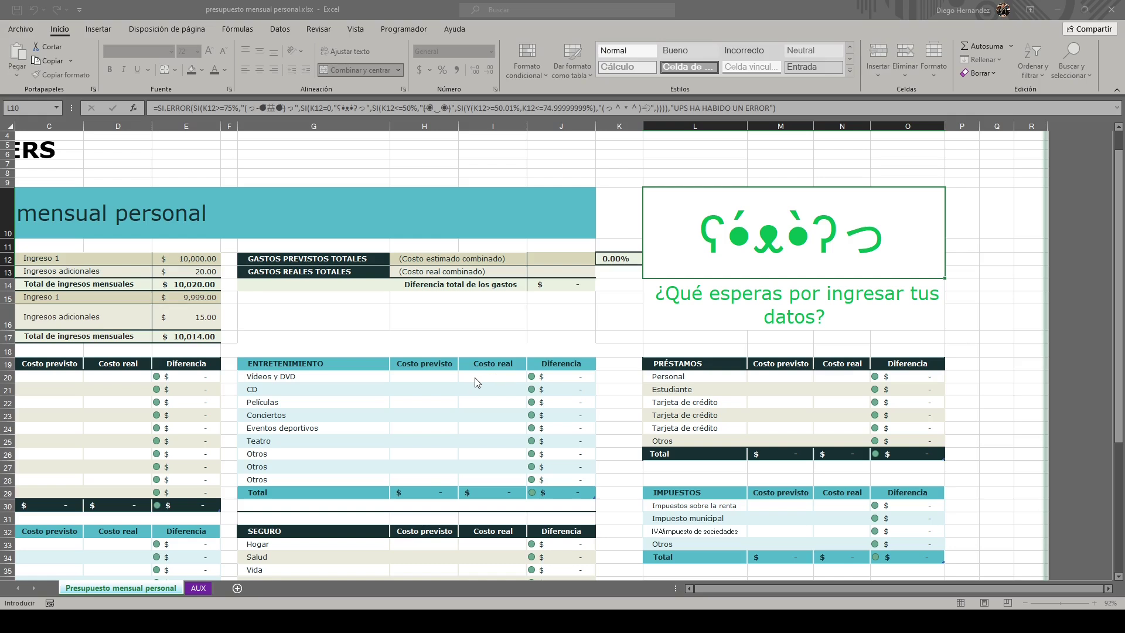
{"action": "left_click", "coordinate": [454, 410]}
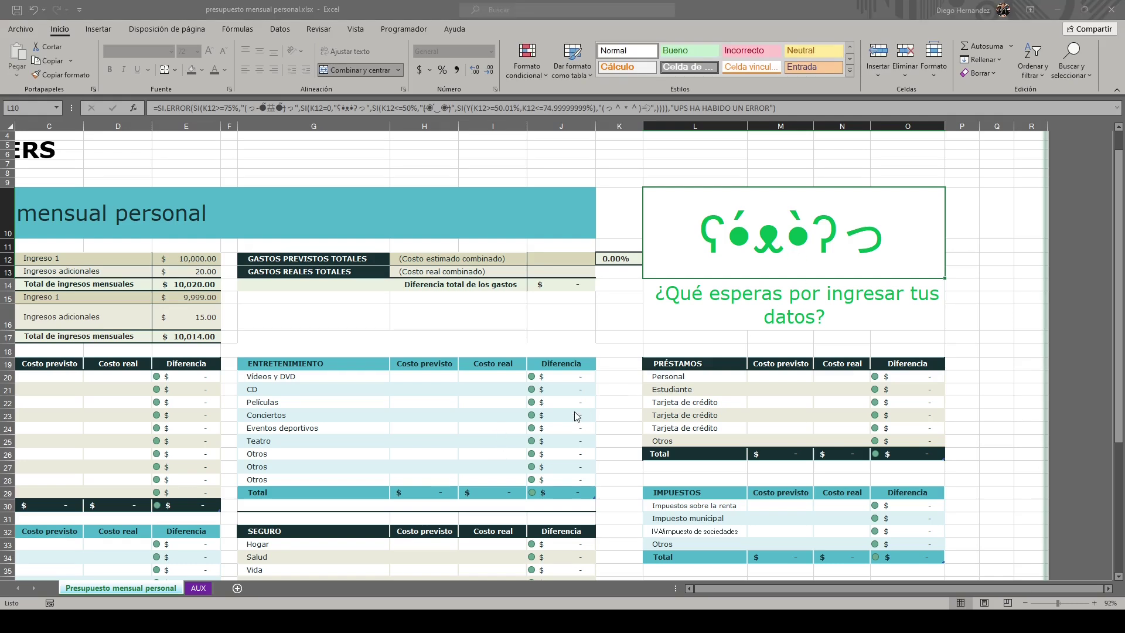
Enter a sample planned expense total of 5,000 in J12 and check the income percentage formula in K12
{"action": "left_click", "coordinate": [539, 259]}
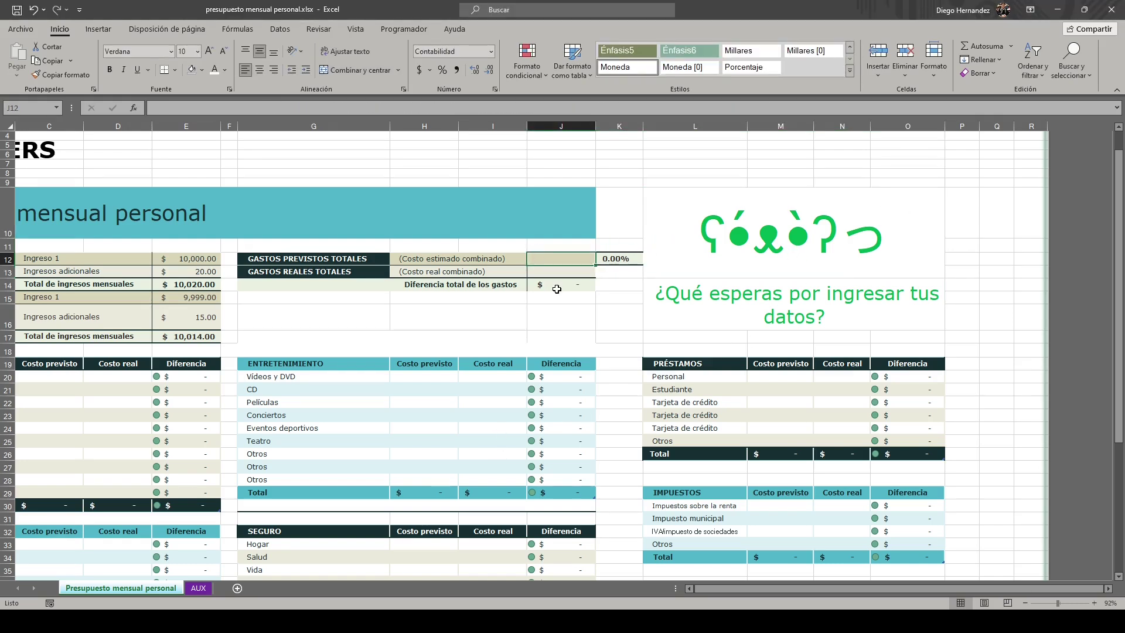
{"action": "type", "text": "5,000"}
{"action": "key", "text": "Return"}
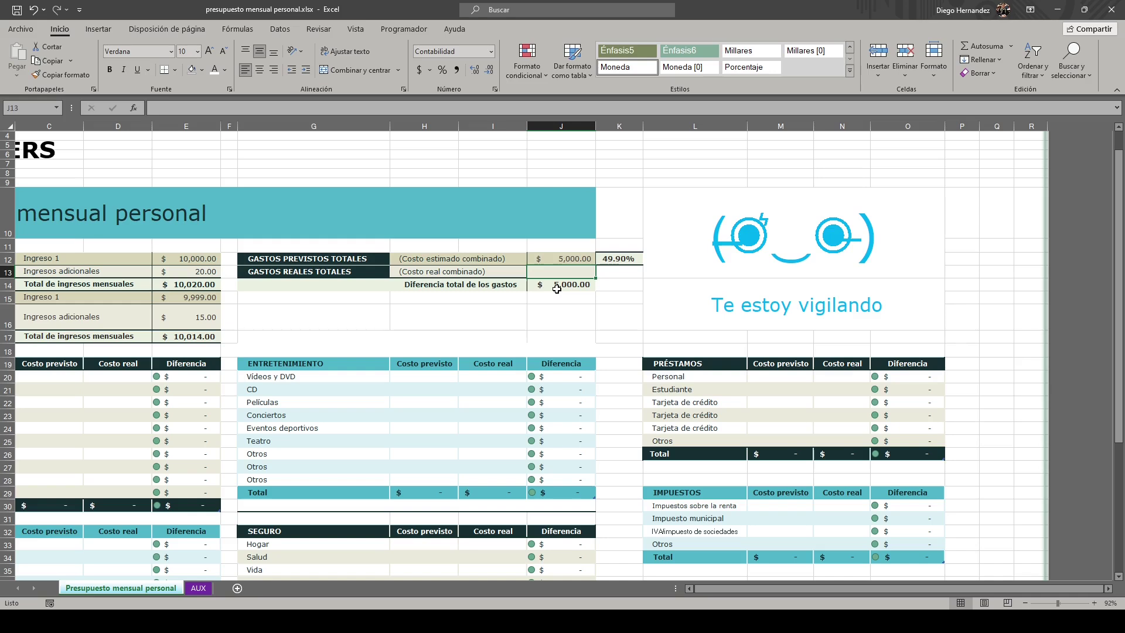
{"action": "key", "text": "Up"}
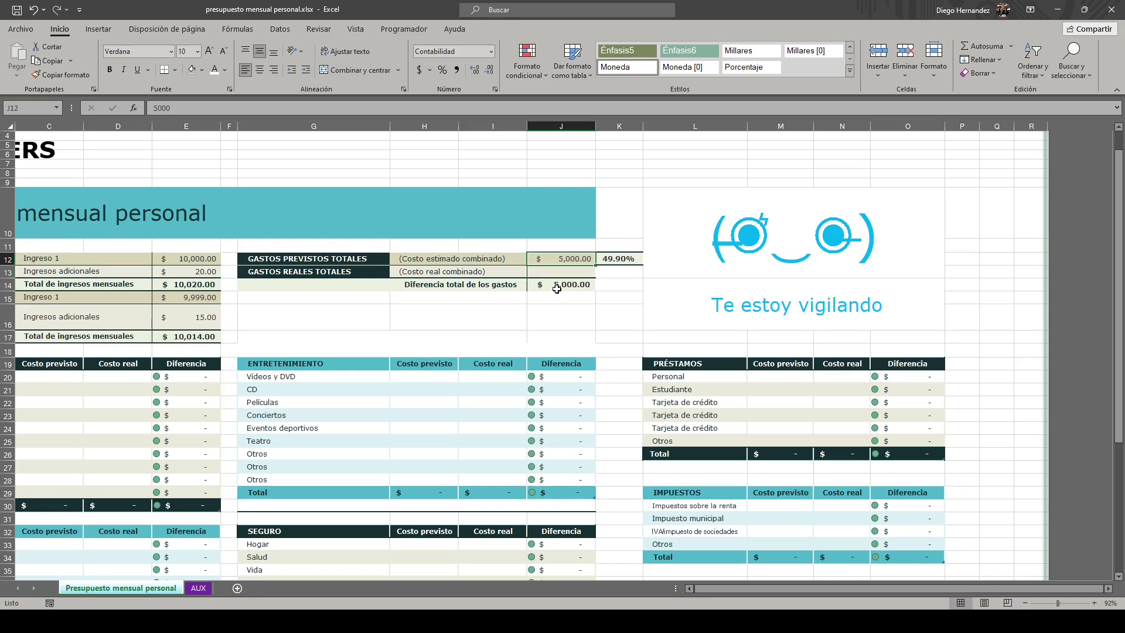
{"action": "key", "text": "Right"}
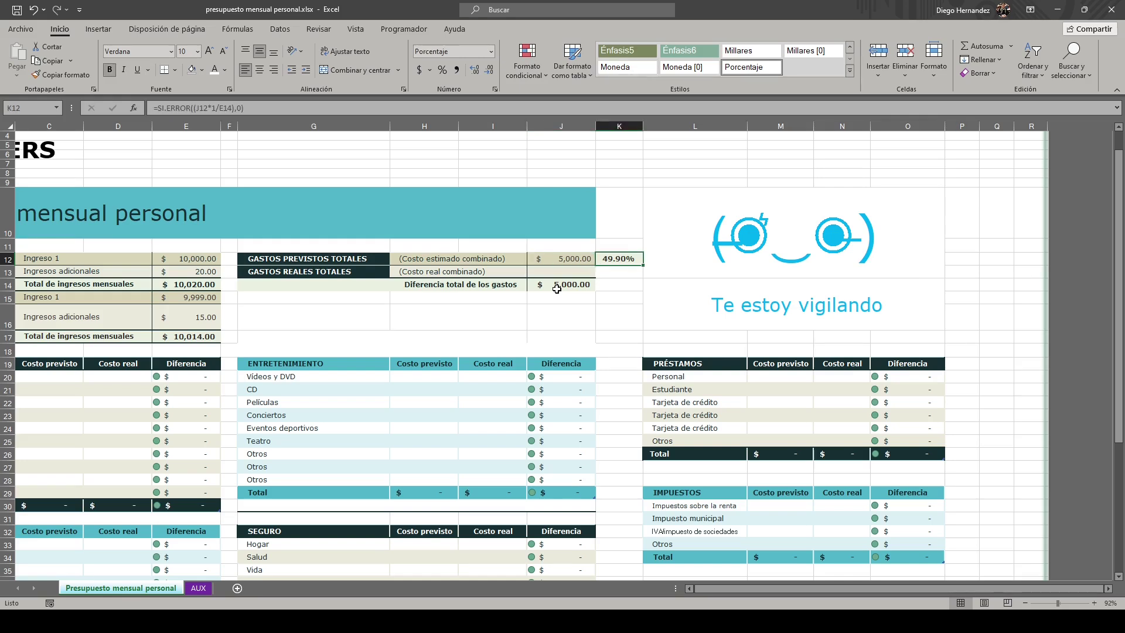
Examine the ALOJAMIENTO expense table, from its column headings down to its total row
{"action": "key", "text": "Right"}
{"action": "key", "text": "Down"}
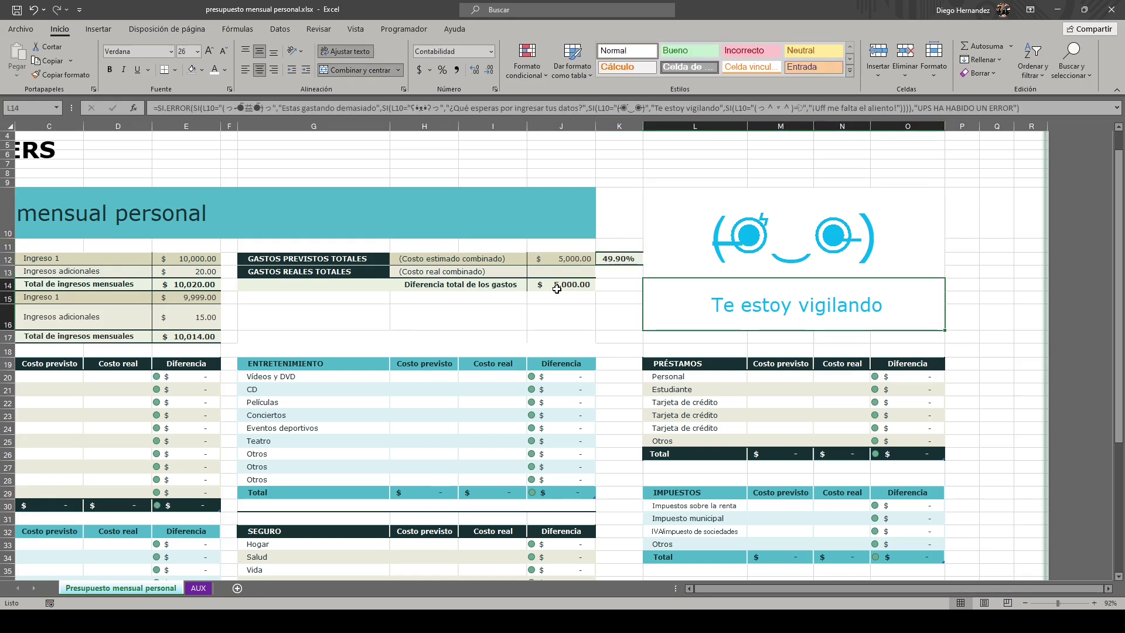
{"action": "key", "text": "Left"}
{"action": "key", "text": "Left"}
{"action": "key", "text": "Left"}
{"action": "key", "text": "Left"}
{"action": "key", "text": "Left"}
{"action": "key", "text": "Left"}
{"action": "key", "text": "Left"}
{"action": "key", "text": "Left"}
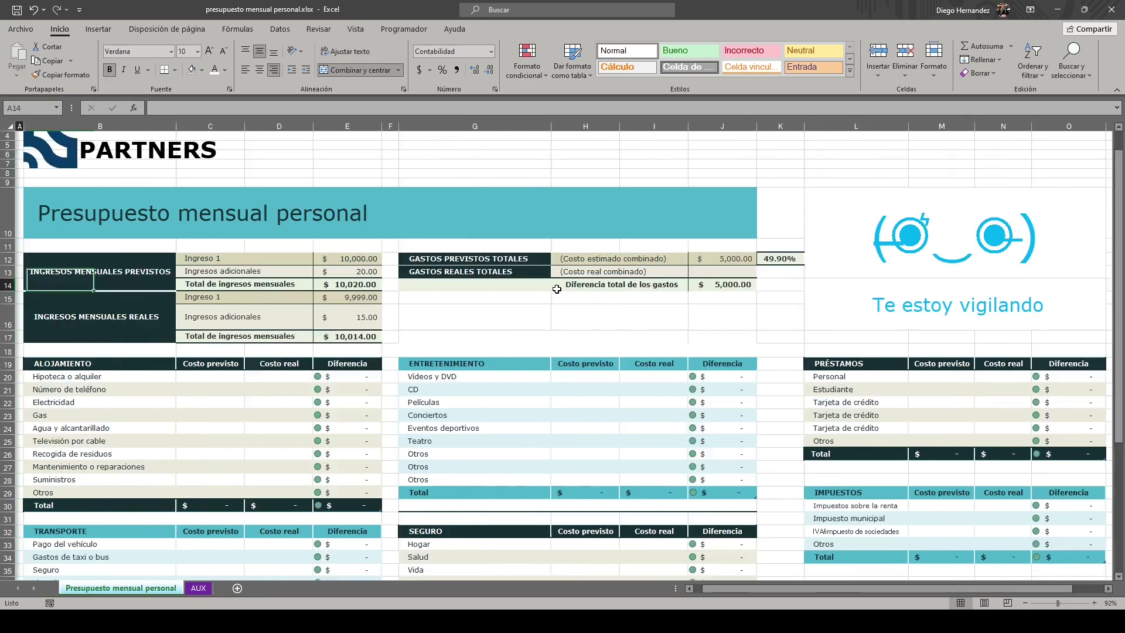
{"action": "key", "text": "Down"}
{"action": "key", "text": "Down"}
{"action": "key", "text": "Down"}
{"action": "key", "text": "Down"}
{"action": "key", "text": "Down"}
{"action": "key", "text": "Down"}
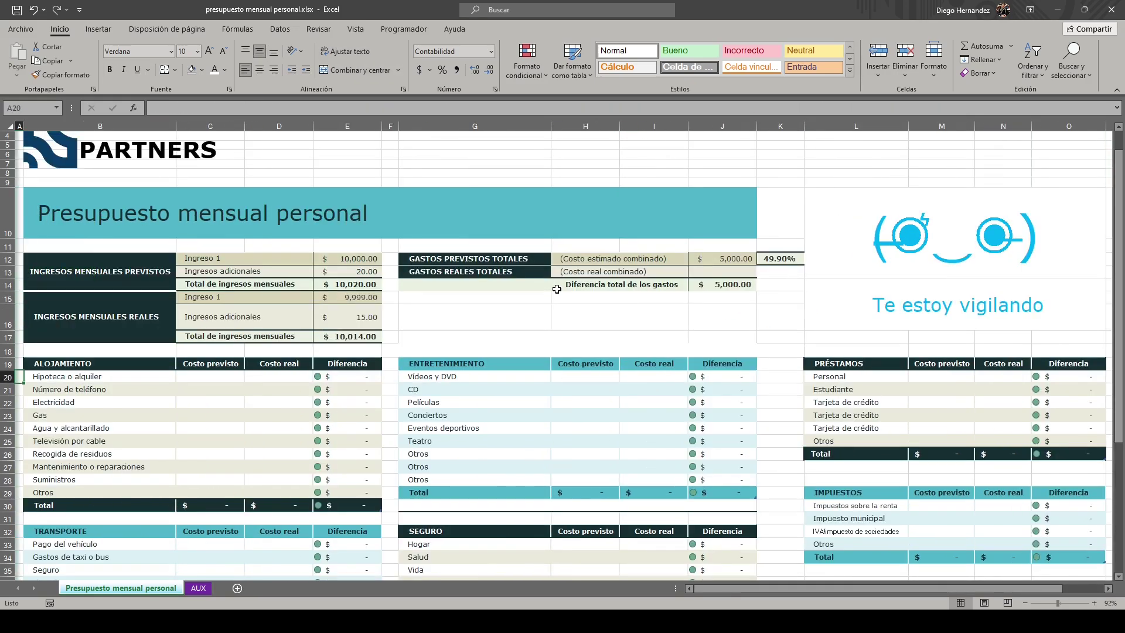
{"action": "key", "text": "Down"}
{"action": "key", "text": "Down"}
{"action": "key", "text": "Down"}
{"action": "key", "text": "Down"}
{"action": "left_click_drag", "start_coordinate": [164, 362], "coordinate": [347, 507]}
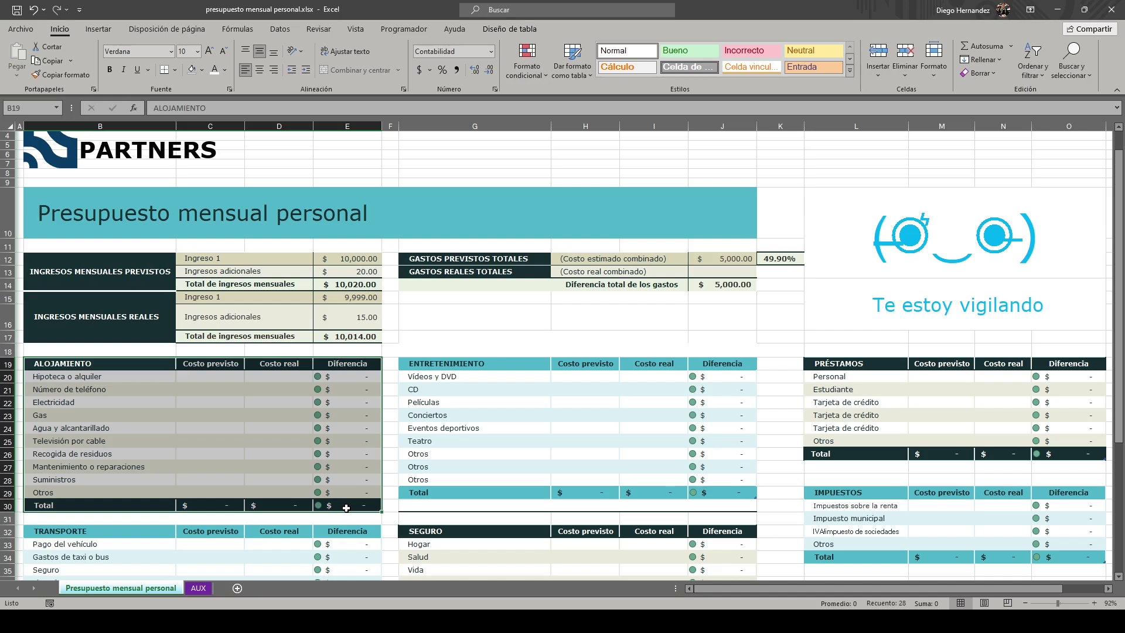
{"action": "left_click", "coordinate": [113, 440]}
{"action": "left_click_drag", "start_coordinate": [106, 365], "coordinate": [337, 364]}
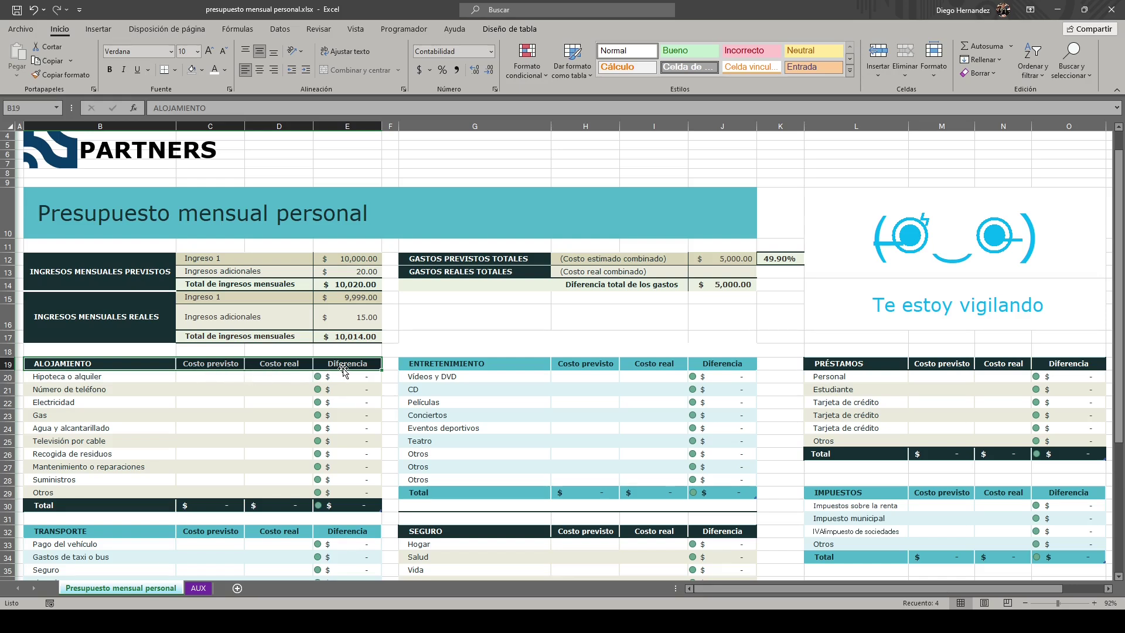
{"action": "left_click", "coordinate": [105, 379]}
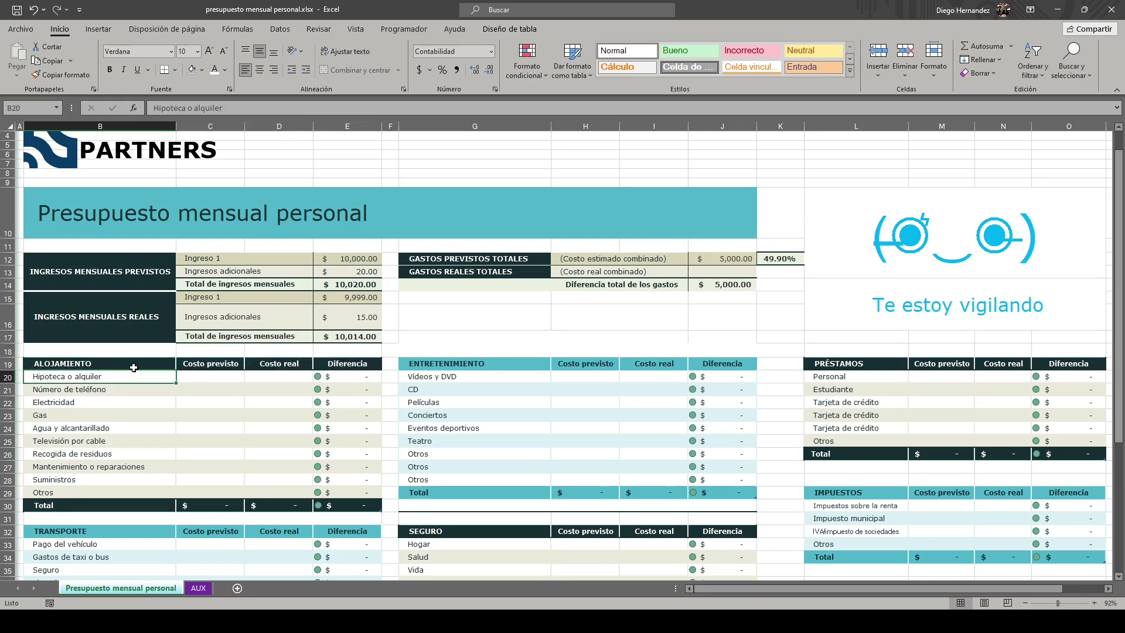
{"action": "left_click_drag", "start_coordinate": [134, 368], "coordinate": [343, 505]}
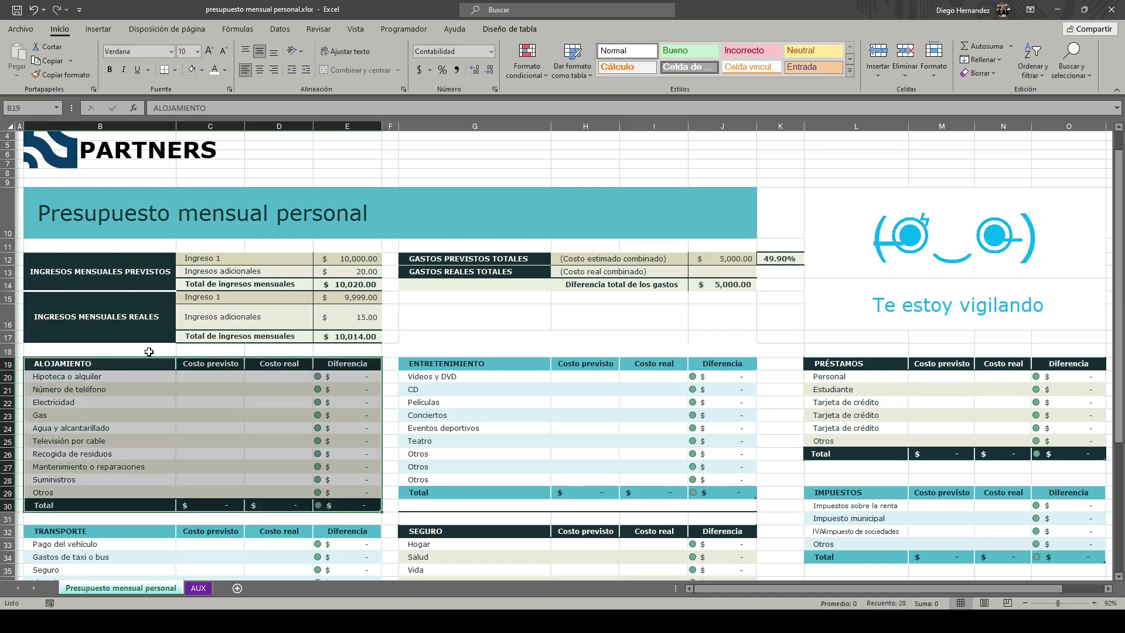
{"action": "left_click", "coordinate": [130, 362]}
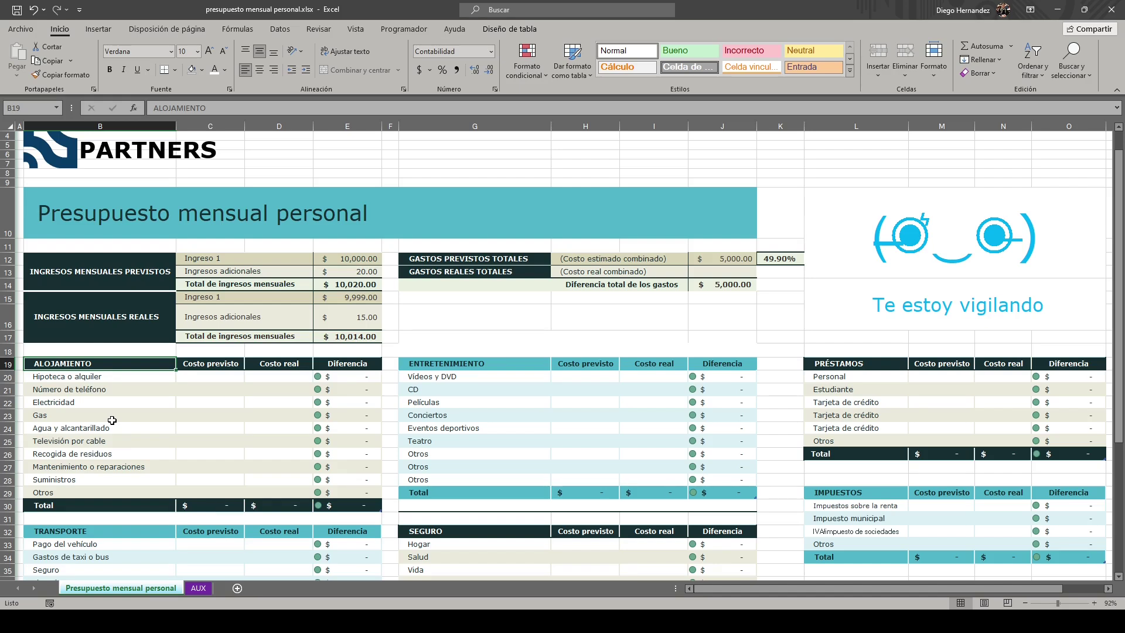
Go through the expense items listed in the ALOJAMIENTO table, such as Hipoteca o alquiler, Electricidad, Gas and Recogida de residuos
{"action": "key", "text": "Down"}
{"action": "key", "text": "Down"}
{"action": "key", "text": "Down"}
{"action": "key", "text": "Down"}
{"action": "key", "text": "Down"}
{"action": "key", "text": "Down"}
{"action": "key", "text": "Down"}
{"action": "key", "text": "Down"}
{"action": "key", "text": "Down"}
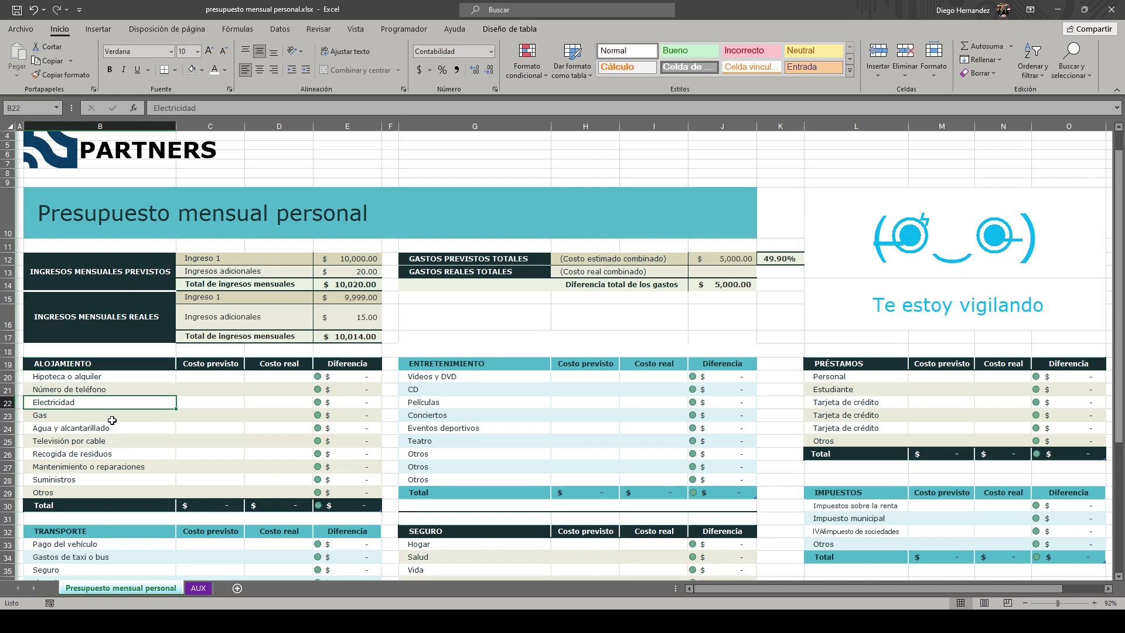
{"action": "key", "text": "Up"}
{"action": "key", "text": "Up"}
{"action": "key", "text": "Up"}
{"action": "key", "text": "Up"}
{"action": "key", "text": "Up"}
{"action": "key", "text": "Up"}
{"action": "key", "text": "Up"}
{"action": "key", "text": "Up"}
{"action": "key", "text": "Up"}
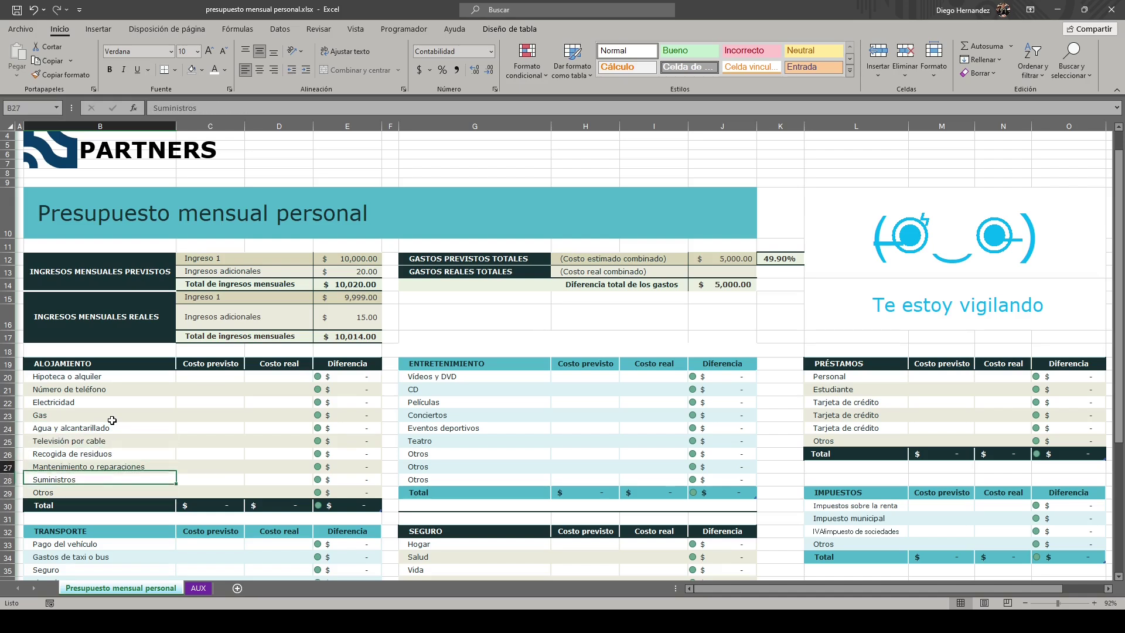
{"action": "key", "text": "Down"}
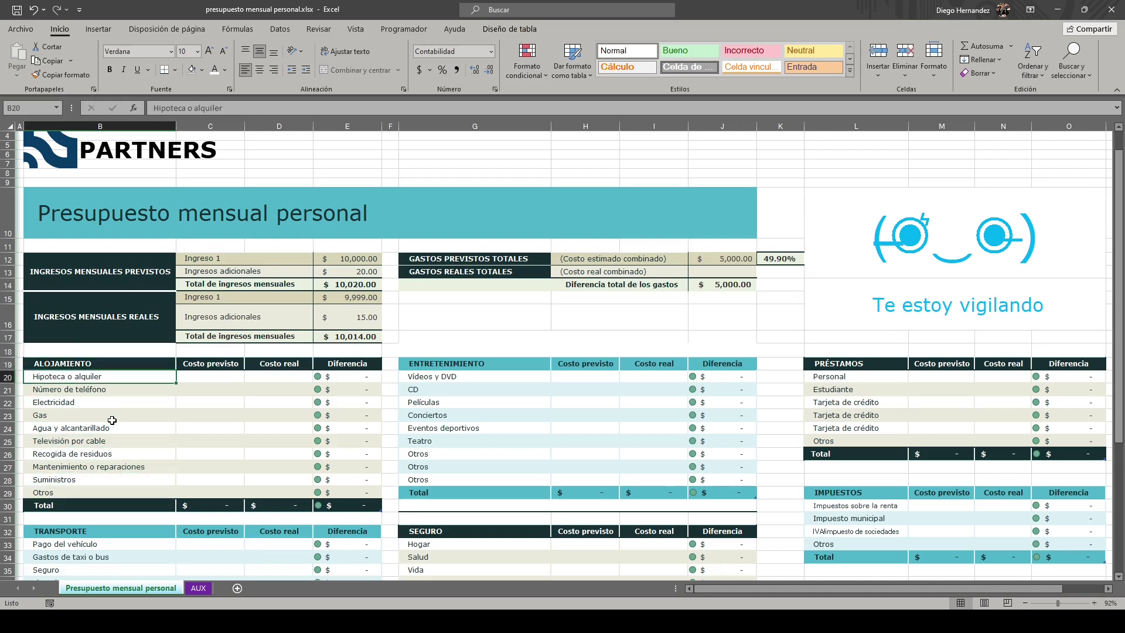
{"action": "key", "text": "Down"}
{"action": "key", "text": "Down"}
{"action": "key", "text": "Down"}
{"action": "key", "text": "Down"}
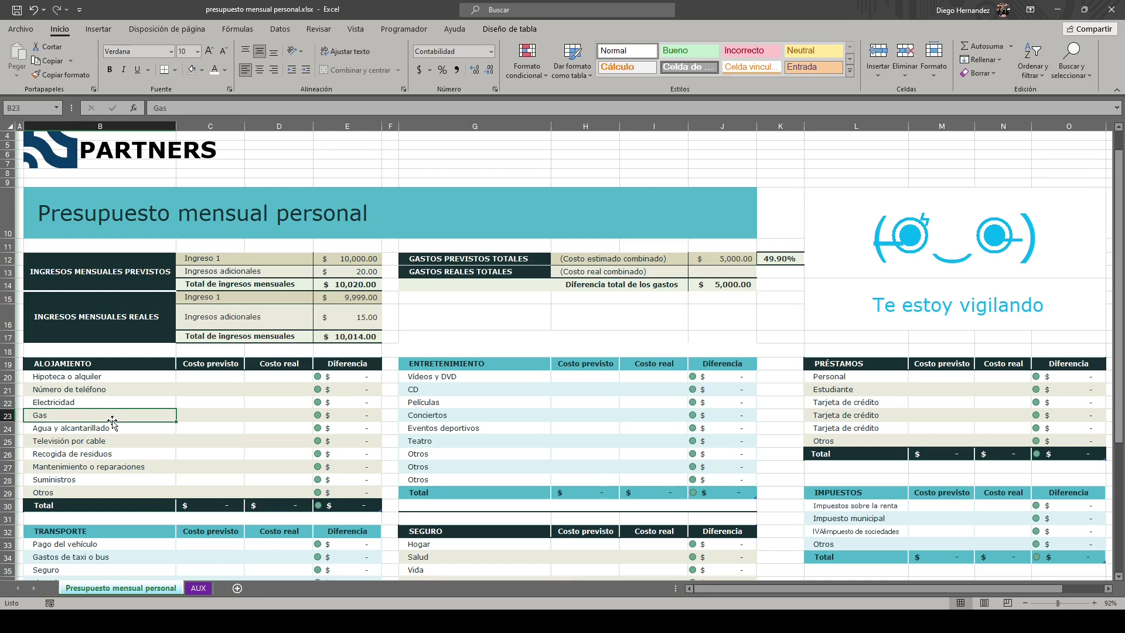
{"action": "key", "text": "Down"}
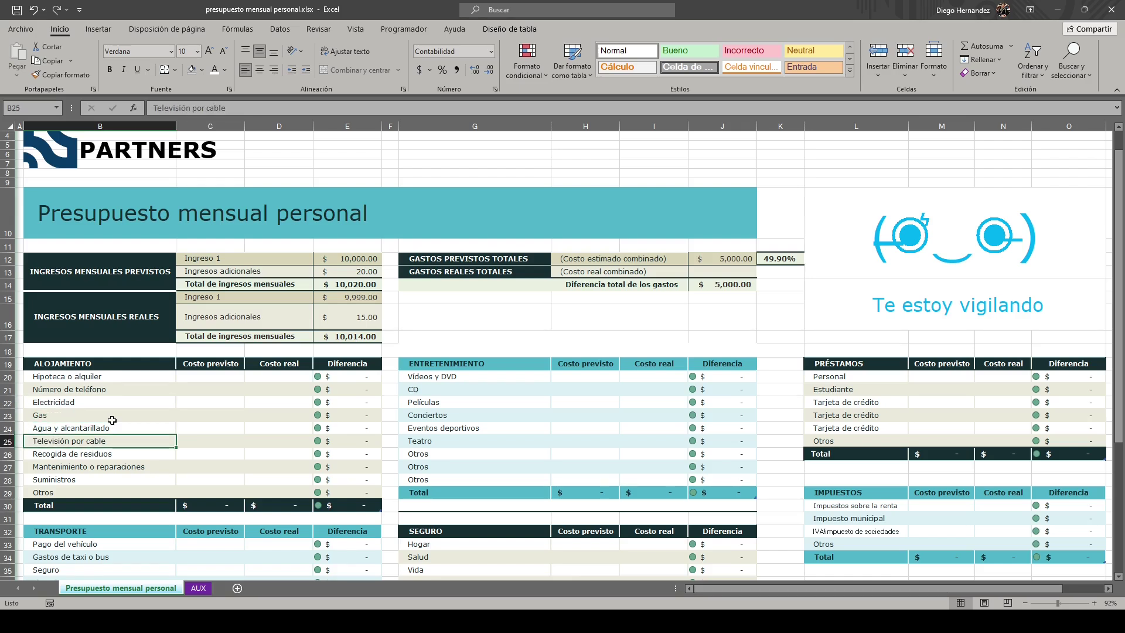
{"action": "key", "text": "Down"}
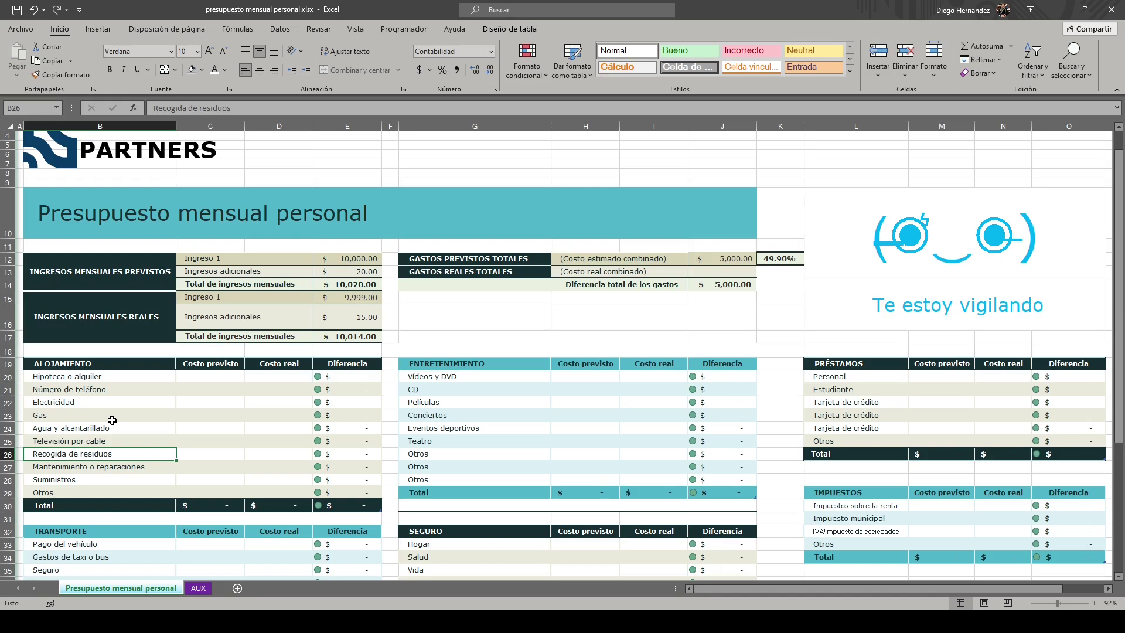
Enter a planned cost of 10 and an actual cost of 11 for Hipoteca o alquiler in the ALOJAMIENTO table
{"action": "key", "text": "Up"}
{"action": "key", "text": "Up"}
{"action": "key", "text": "Up"}
{"action": "key", "text": "Right"}
{"action": "key", "text": "Up"}
{"action": "key", "text": "Up"}
{"action": "key", "text": "Up"}
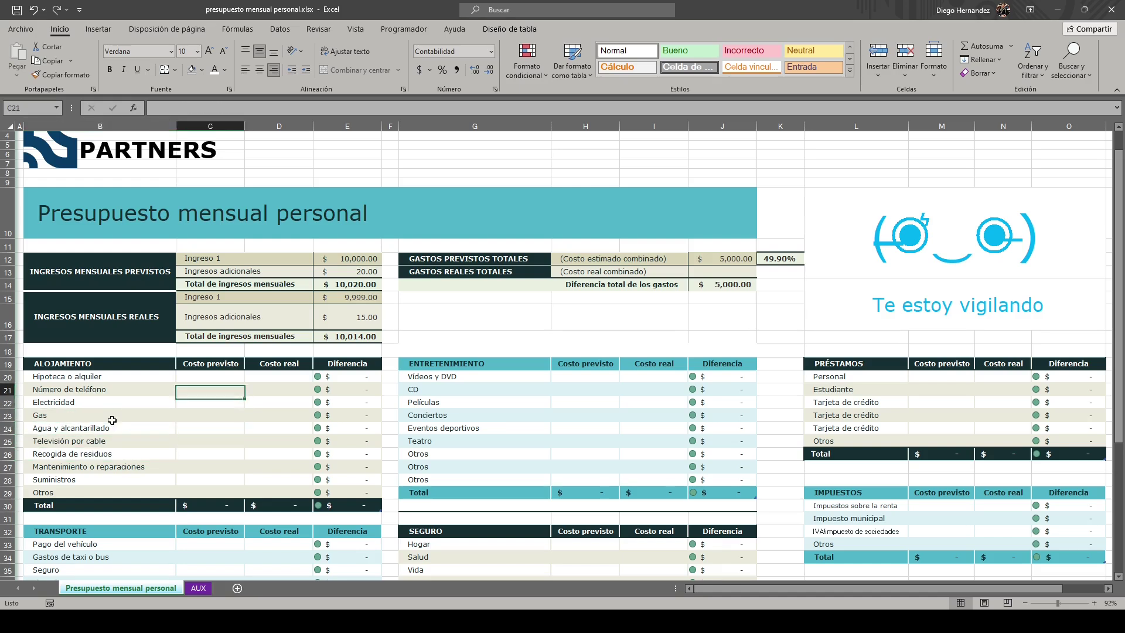
{"action": "type", "text": "10"}
{"action": "key", "text": "Return"}
{"action": "key", "text": "Up"}
{"action": "key", "text": "Right"}
{"action": "type", "text": "11"}
{"action": "key", "text": "Return"}
Inspect the Diferencia formula for Hipoteca o alquiler and the two cost cells it references, leaving it as it is
{"action": "key", "text": "Up"}
{"action": "key", "text": "Right"}
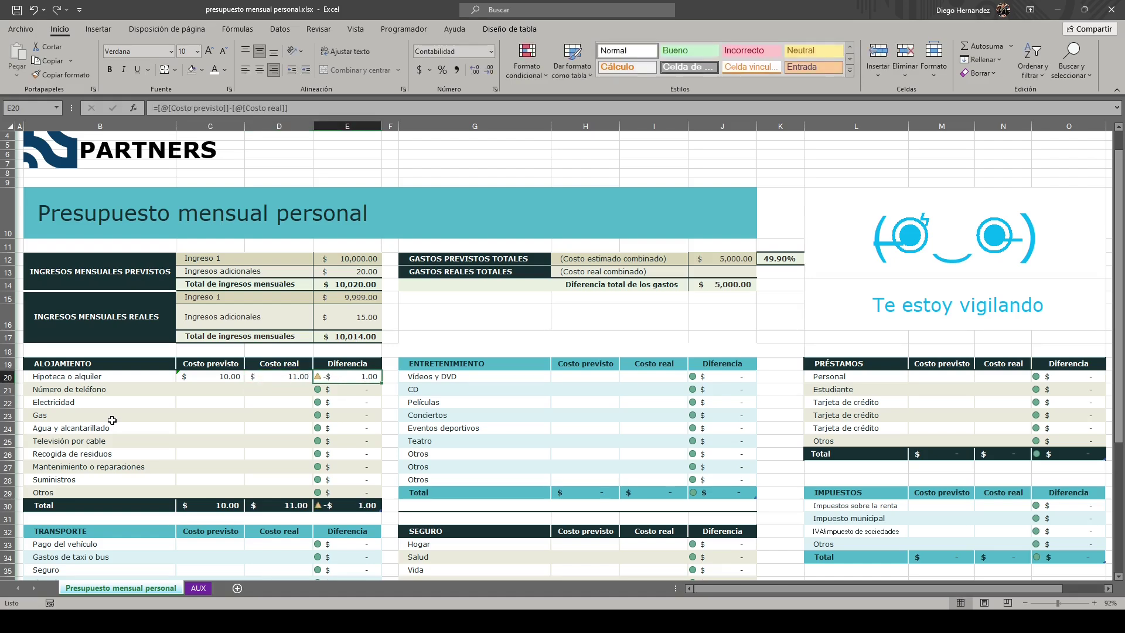
{"action": "key", "text": "F2"}
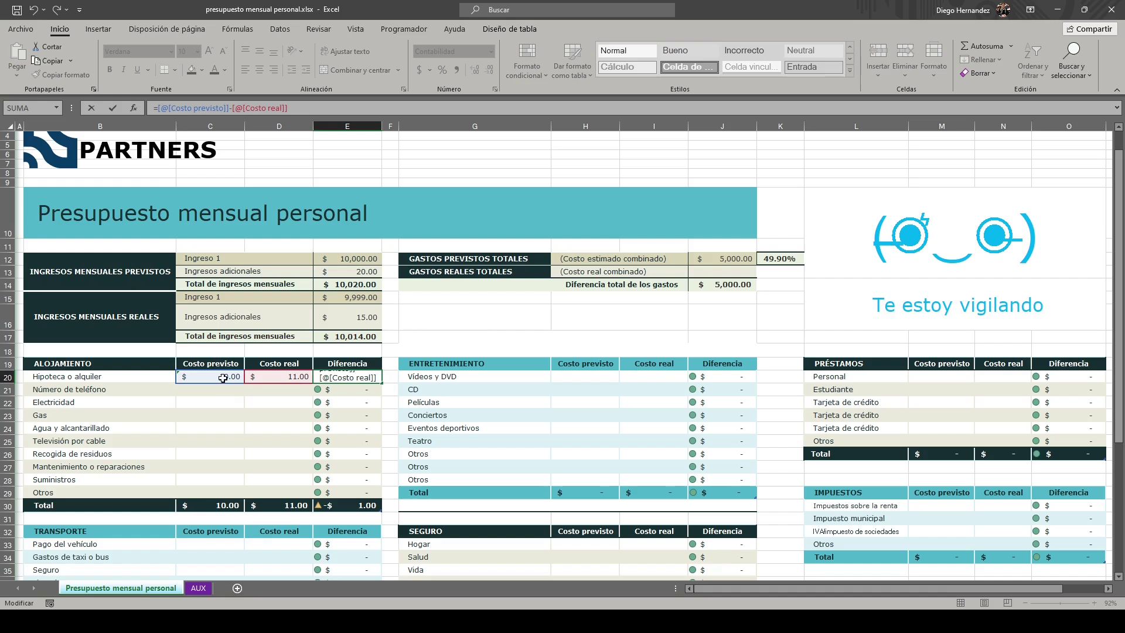
{"action": "key", "text": "Return"}
Set the actual cost of Hipoteca o alquiler to 9
{"action": "left_click", "coordinate": [278, 399]}
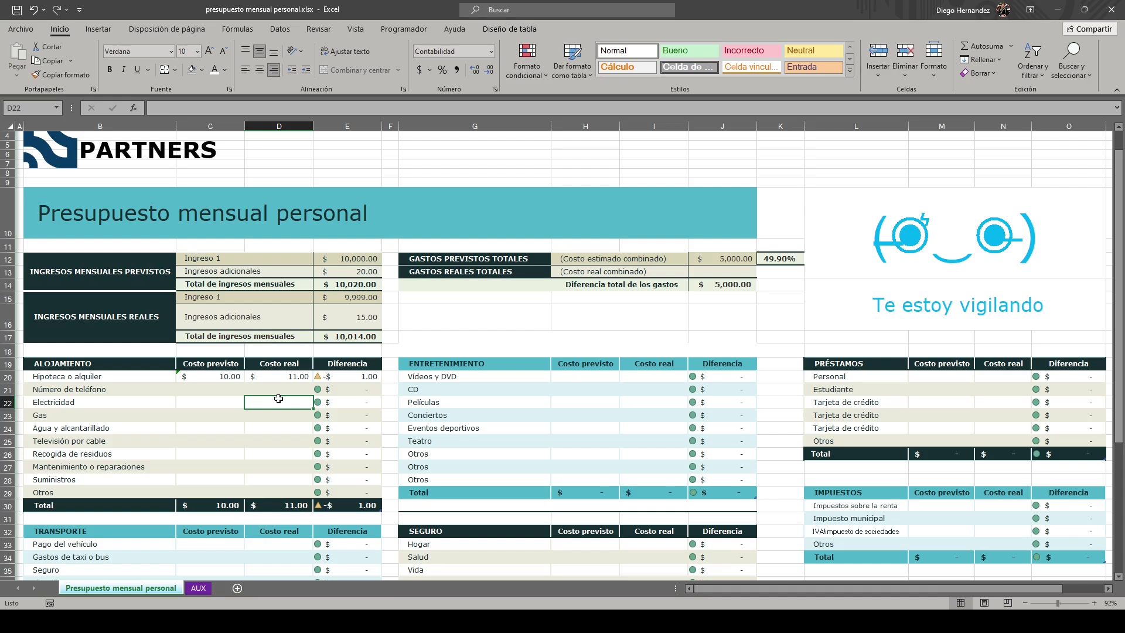
{"action": "key", "text": "Up"}
{"action": "key", "text": "Up"}
{"action": "type", "text": "9"}
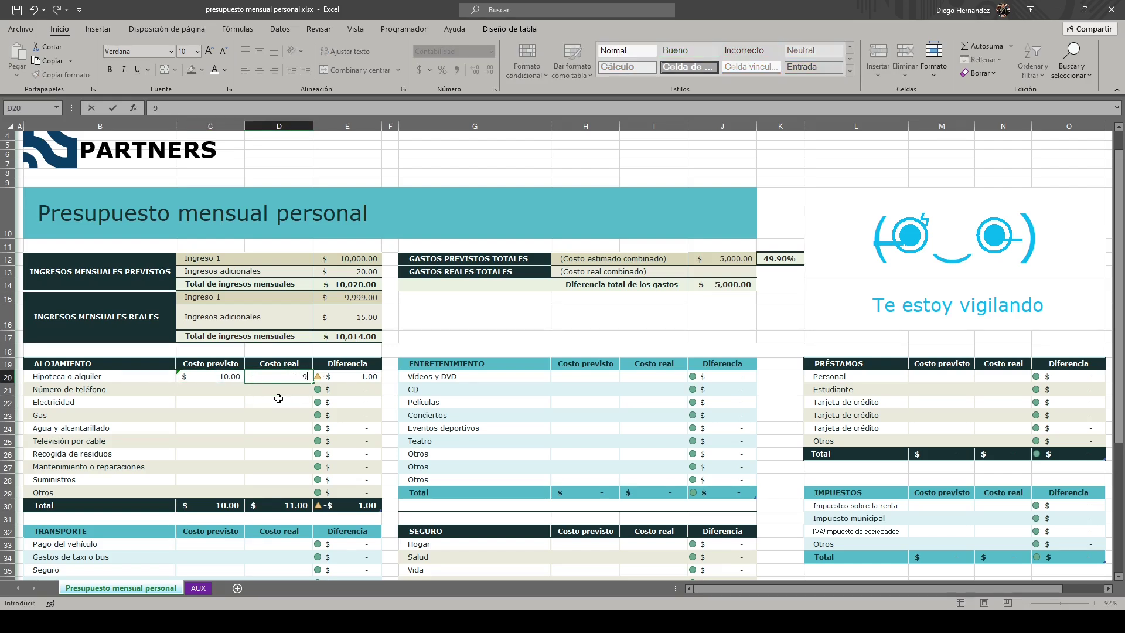
{"action": "key", "text": "Return"}
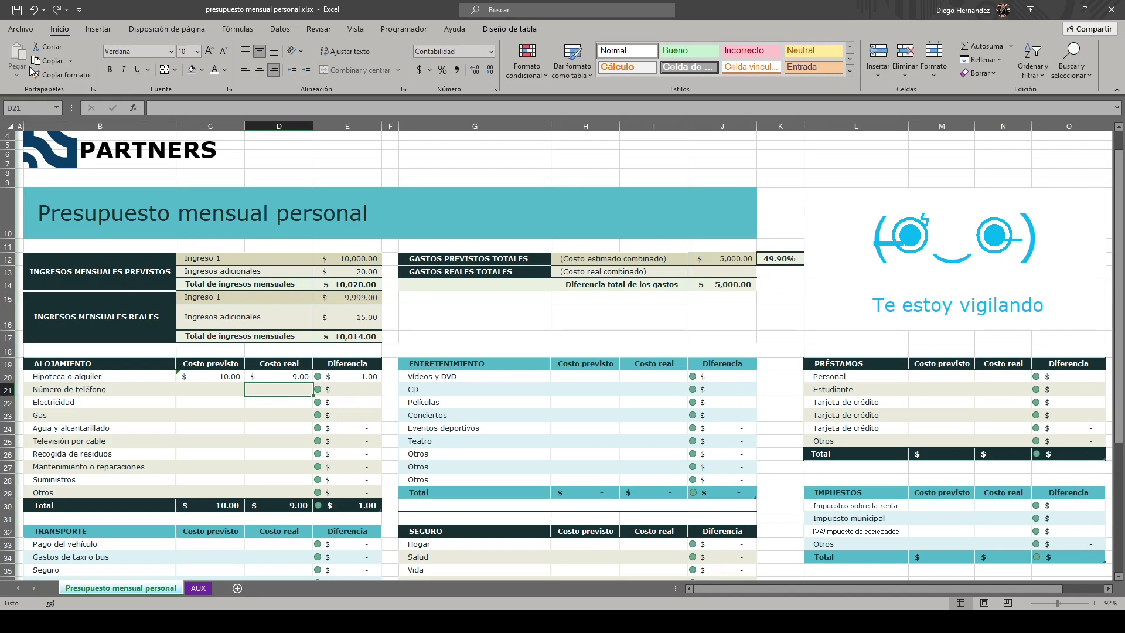
Examine the ALOJAMIENTO table's structure and its table design options, comparing it with the neighbouring ENTRETENIMIENTO table
{"action": "left_click", "coordinate": [108, 358]}
{"action": "left_click_drag", "start_coordinate": [107, 358], "coordinate": [345, 375]}
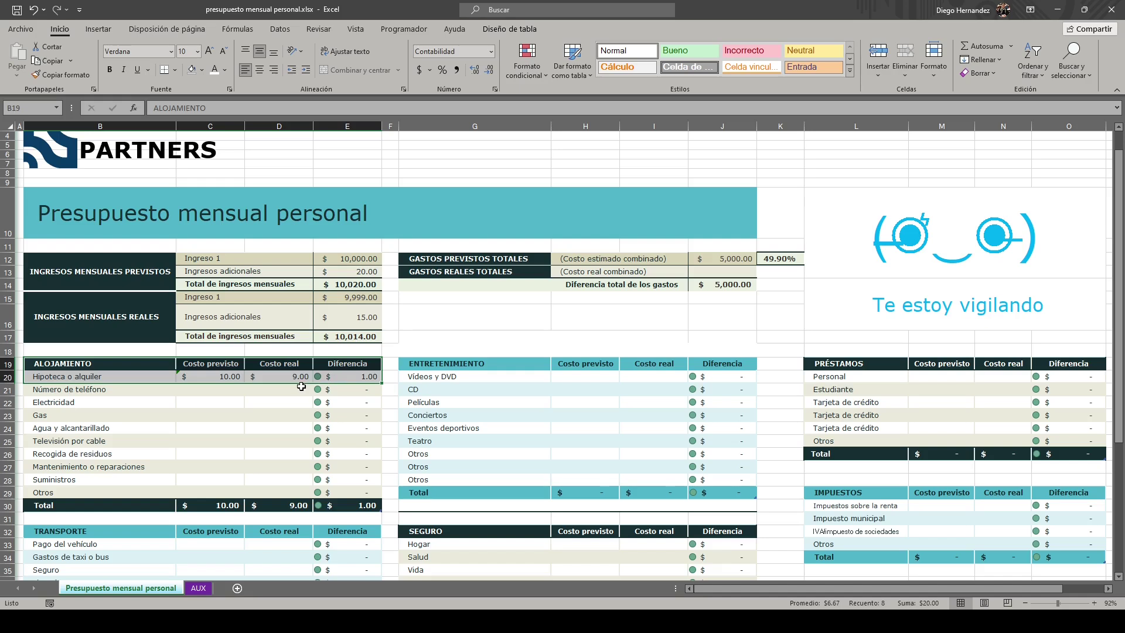
{"action": "left_click", "coordinate": [121, 416]}
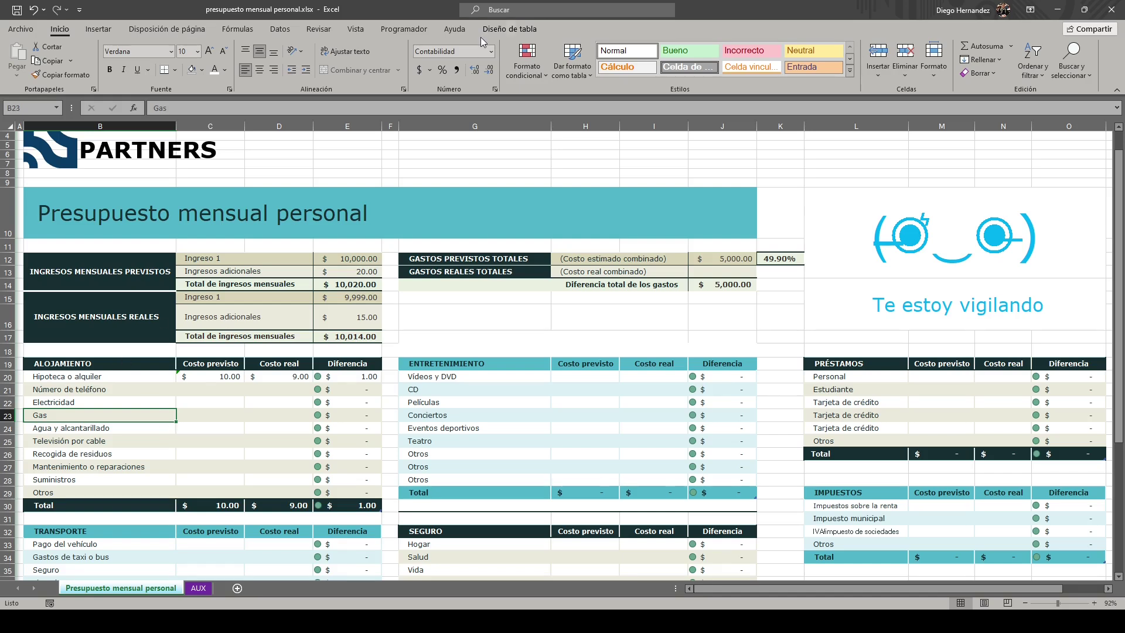
{"action": "left_click", "coordinate": [507, 29]}
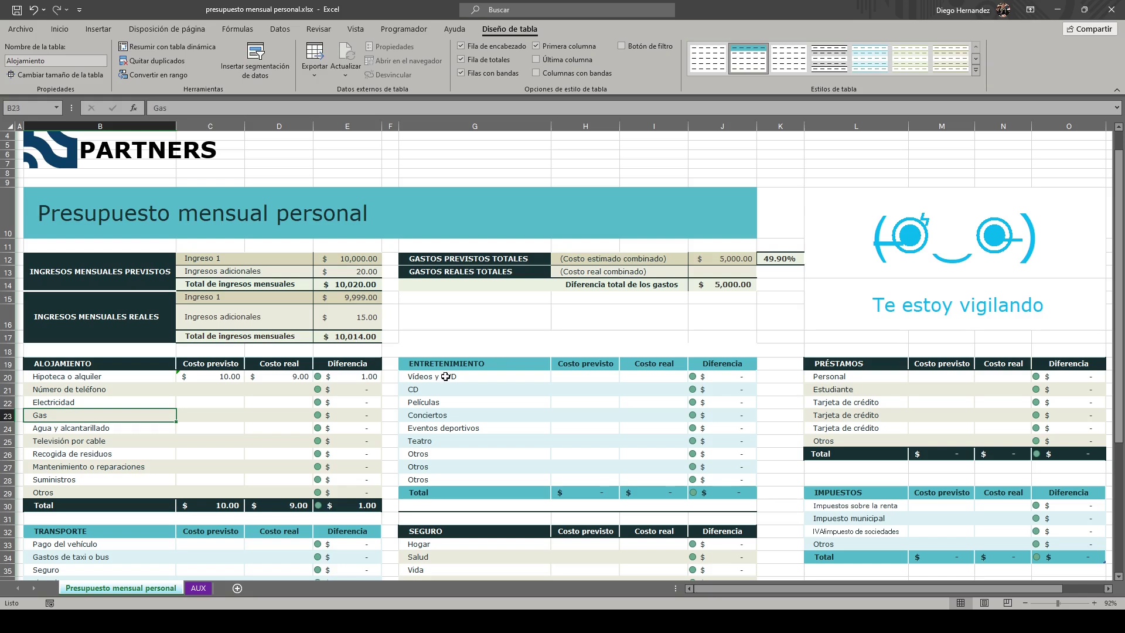
{"action": "left_click", "coordinate": [282, 428]}
{"action": "left_click", "coordinate": [481, 392]}
{"action": "left_click", "coordinate": [281, 413]}
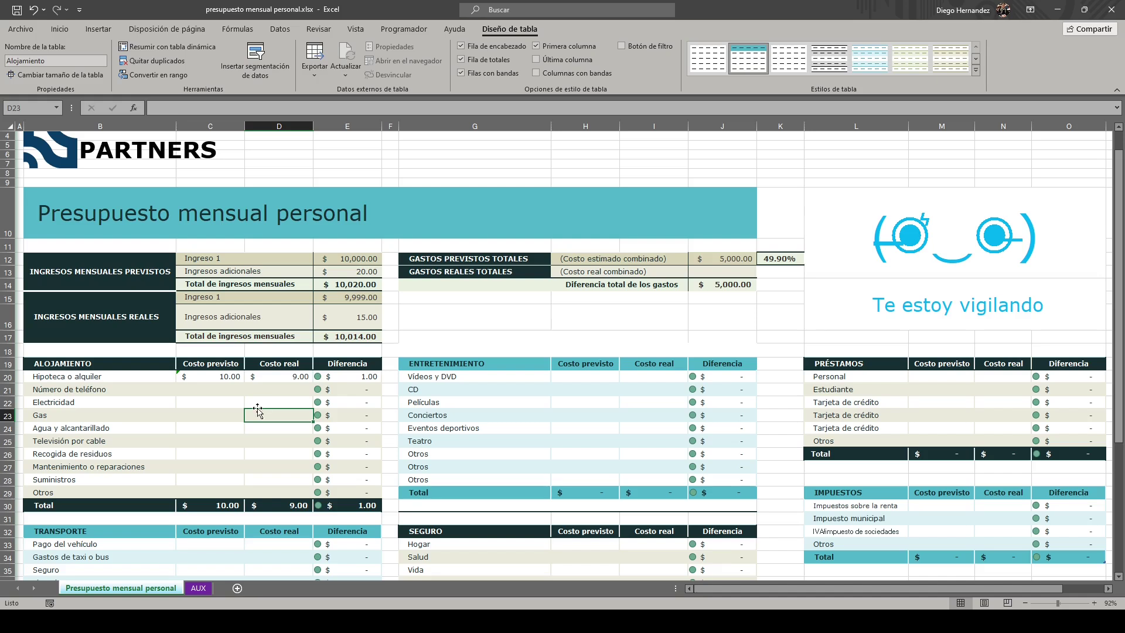
{"action": "left_click", "coordinate": [275, 390]}
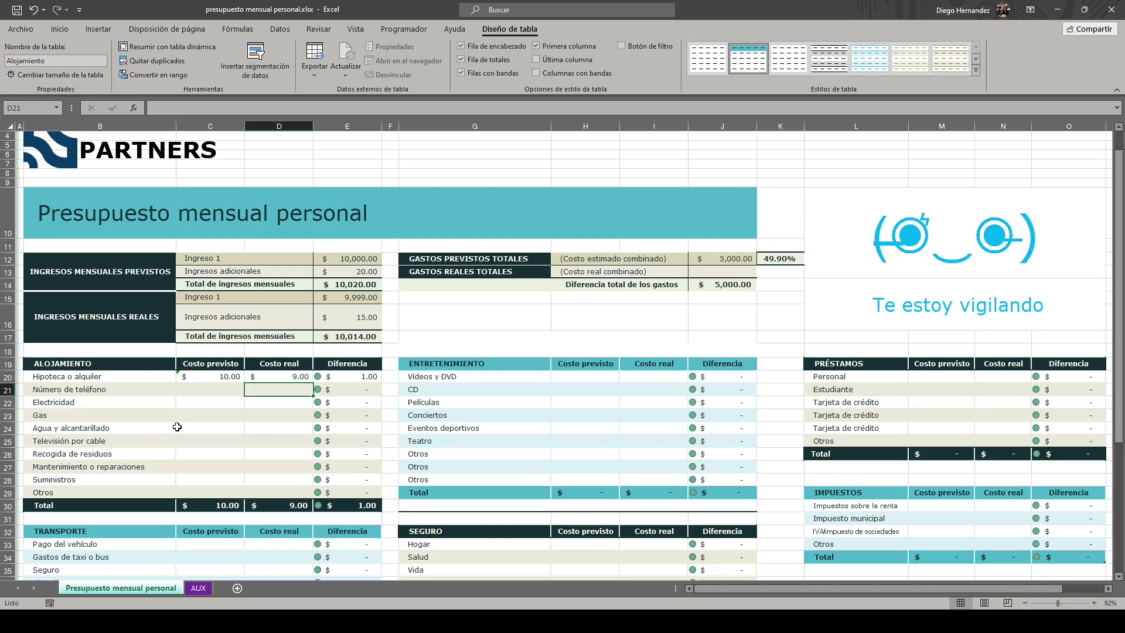
{"action": "left_click", "coordinate": [156, 390]}
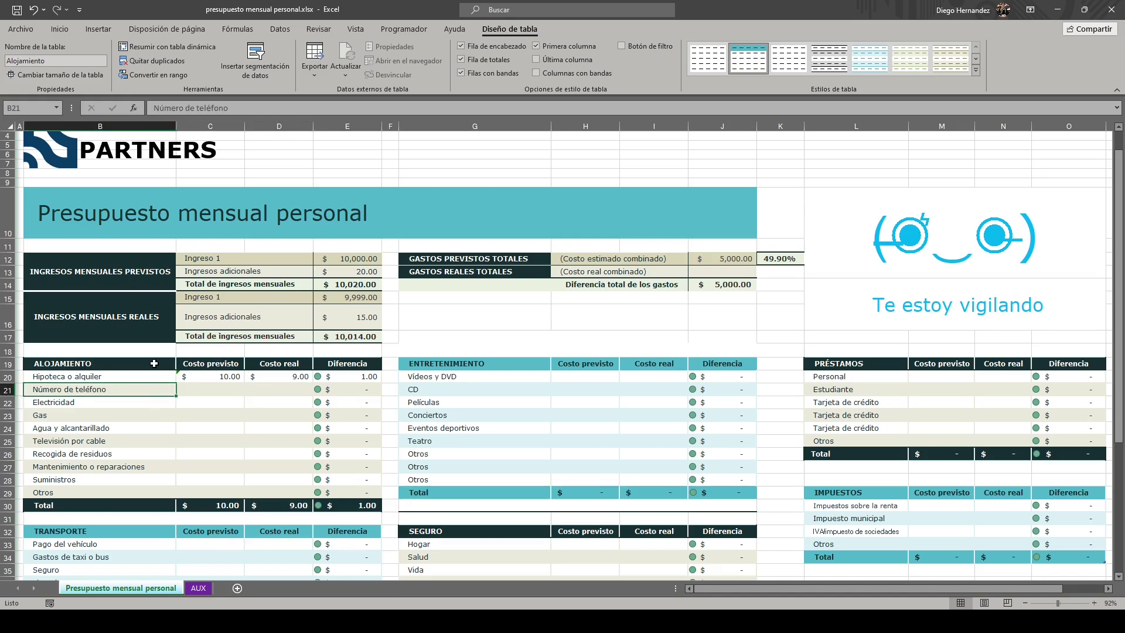
Toggle the filter buttons on and off again for the ALOJAMIENTO table, and its total row off and back on
{"action": "left_click", "coordinate": [621, 45]}
{"action": "left_click", "coordinate": [645, 48]}
{"action": "left_click", "coordinate": [491, 64]}
{"action": "left_click", "coordinate": [490, 64]}
Read the SUBTOTALES formulas for Costo previsto, Costo real and Diferencia in the ALOJAMIENTO total row
{"action": "left_click", "coordinate": [197, 504]}
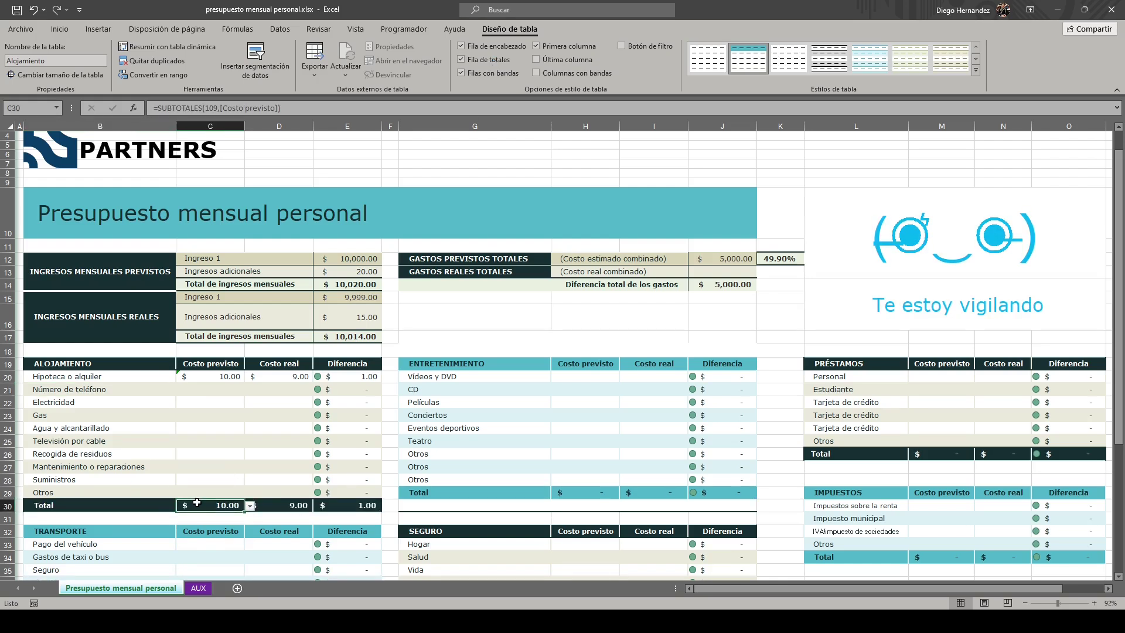
{"action": "left_click", "coordinate": [117, 502]}
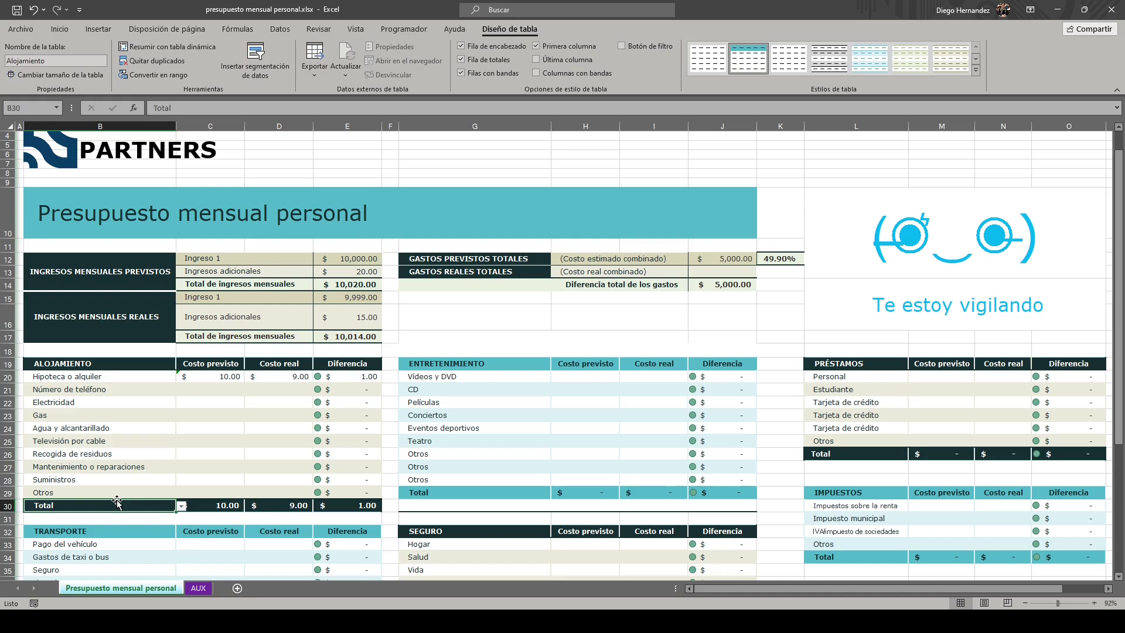
{"action": "left_click", "coordinate": [235, 504]}
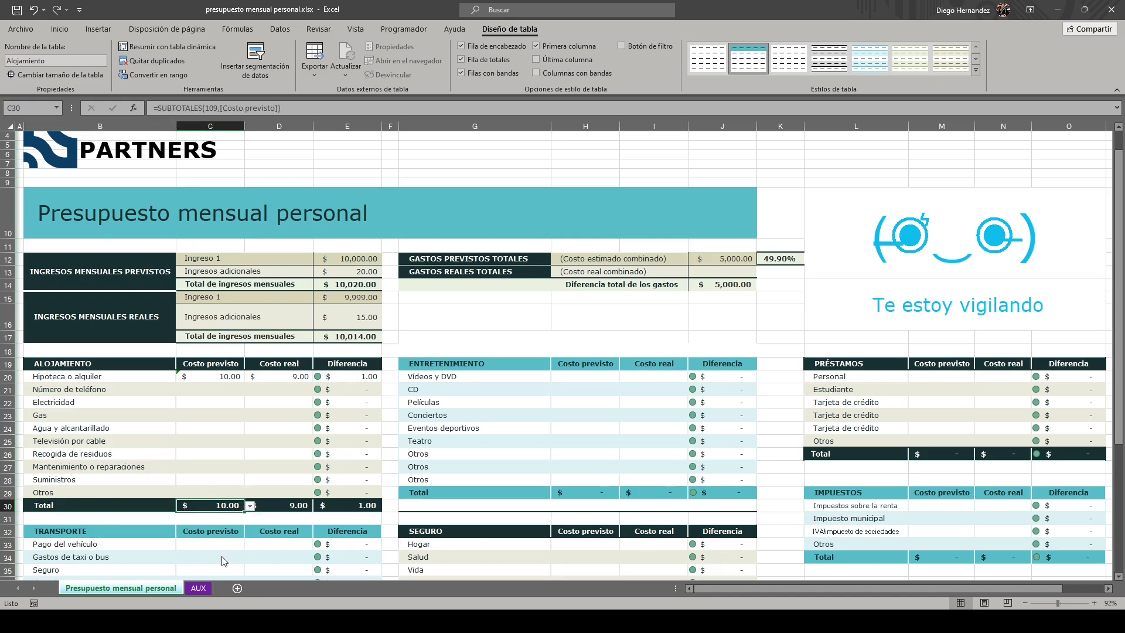
{"action": "left_click", "coordinate": [299, 502]}
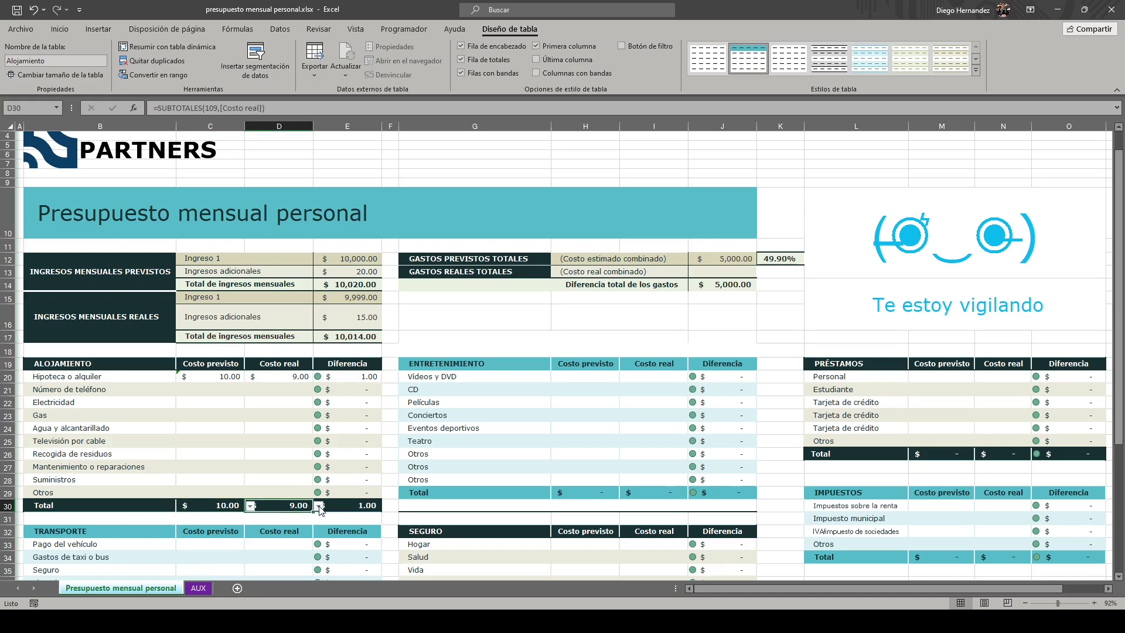
{"action": "left_click", "coordinate": [352, 507]}
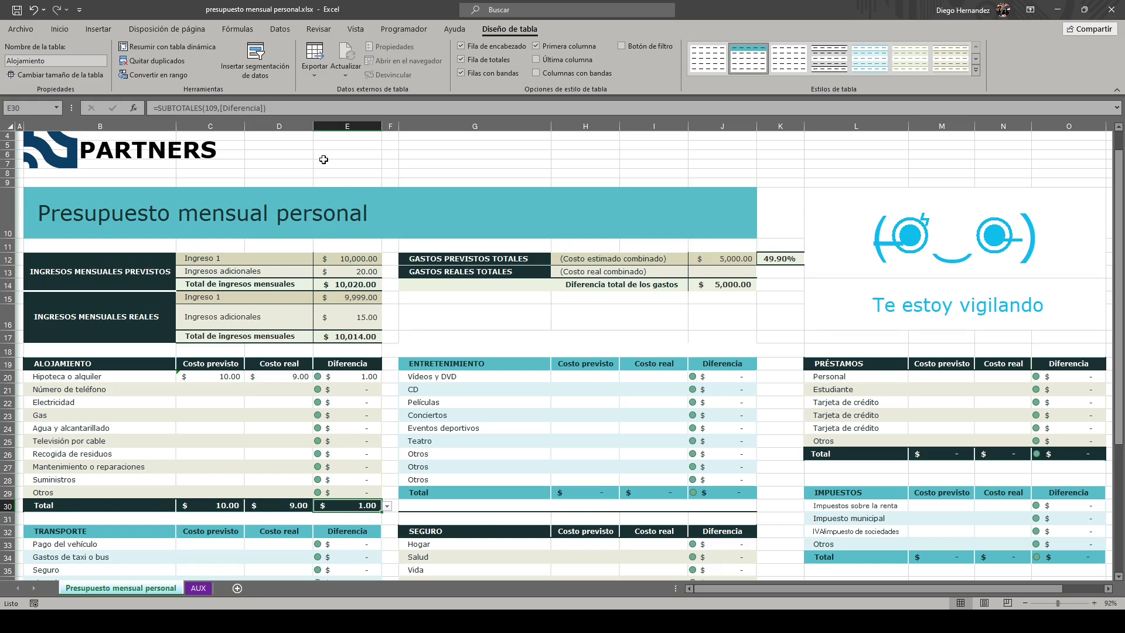
{"action": "key", "text": "F2"}
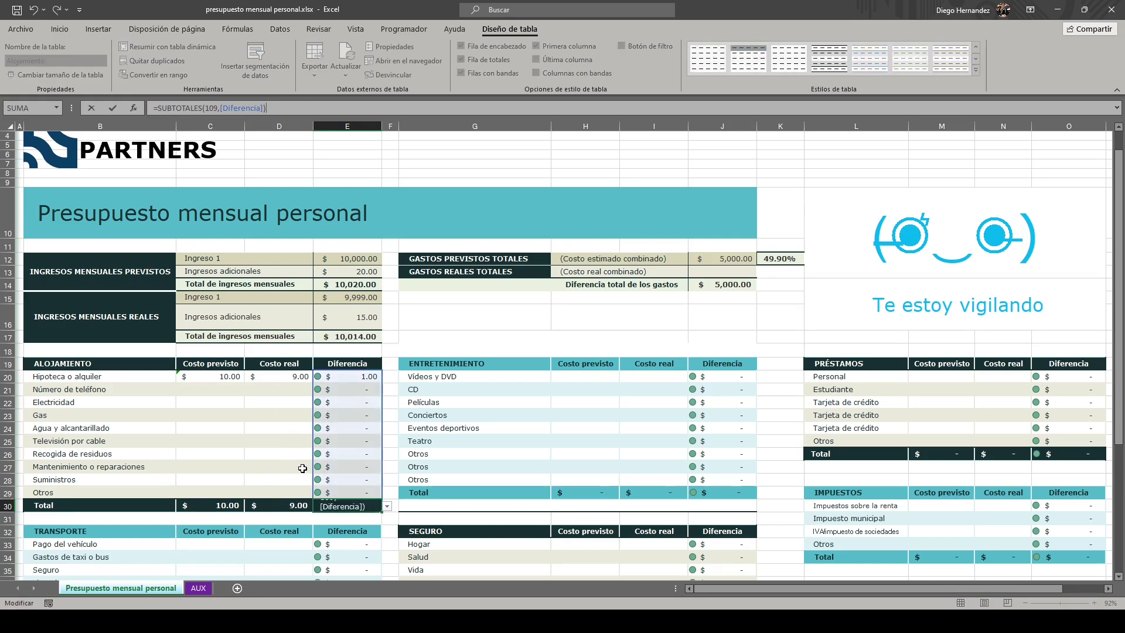
{"action": "key", "text": "Escape"}
Review several ALOJAMIENTO items and the planned cost, actual cost and difference cells of Hipoteca o alquiler
{"action": "left_click", "coordinate": [280, 392]}
{"action": "left_click", "coordinate": [220, 389]}
{"action": "left_click", "coordinate": [117, 377]}
{"action": "left_click", "coordinate": [102, 403]}
{"action": "left_click", "coordinate": [102, 442]}
{"action": "left_click", "coordinate": [102, 468]}
{"action": "left_click", "coordinate": [91, 413]}
{"action": "left_click", "coordinate": [92, 369]}
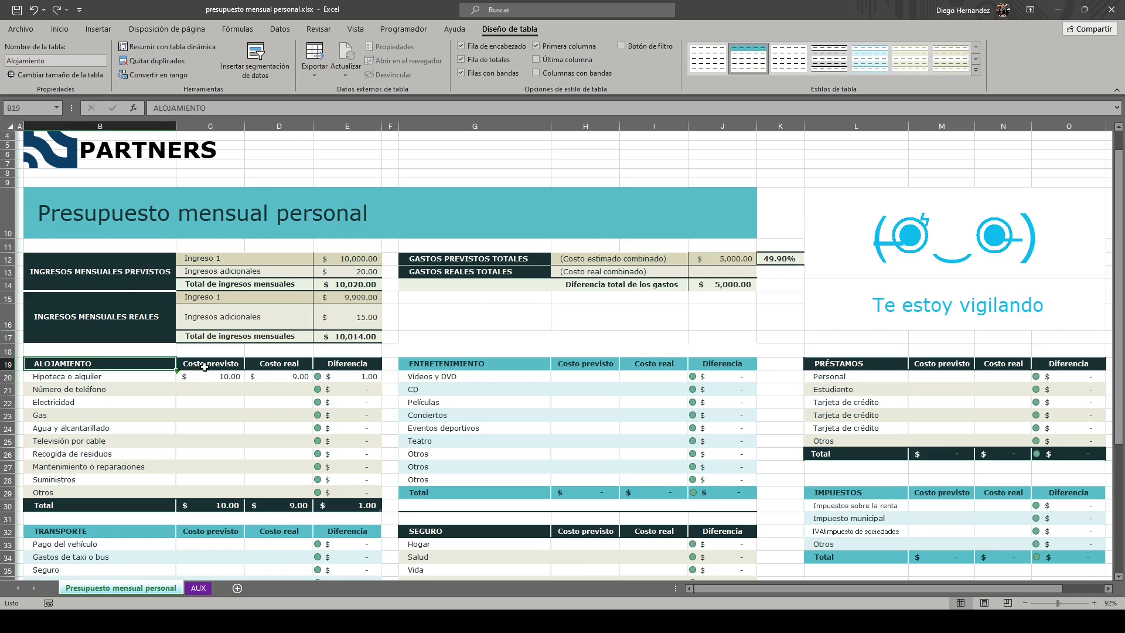
{"action": "left_click", "coordinate": [199, 378]}
{"action": "left_click", "coordinate": [267, 375]}
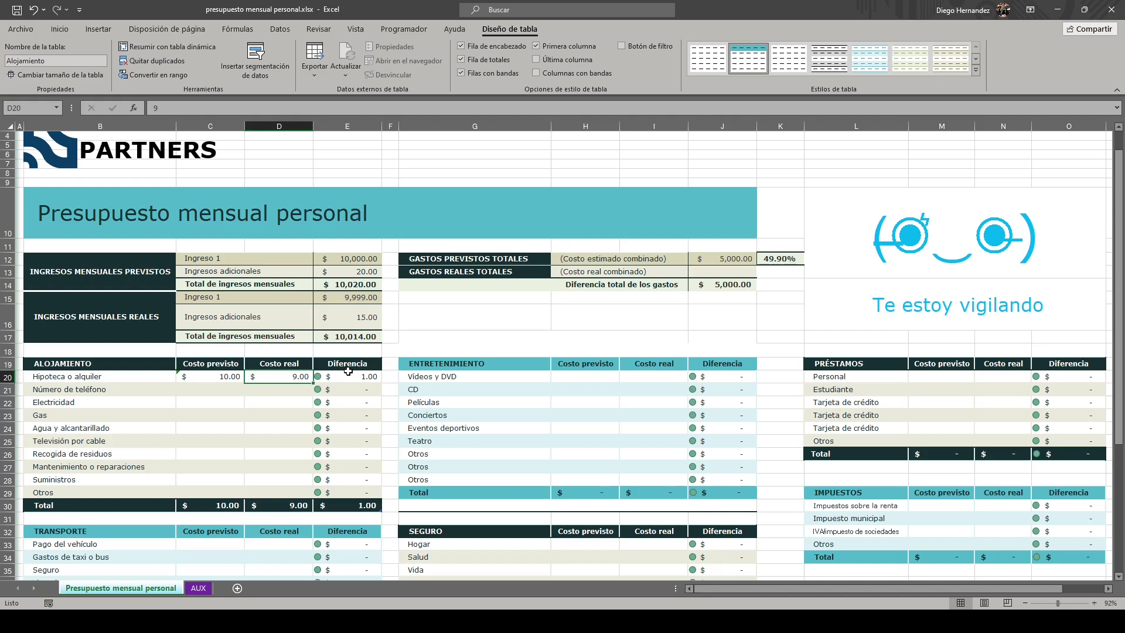
{"action": "left_click", "coordinate": [350, 377]}
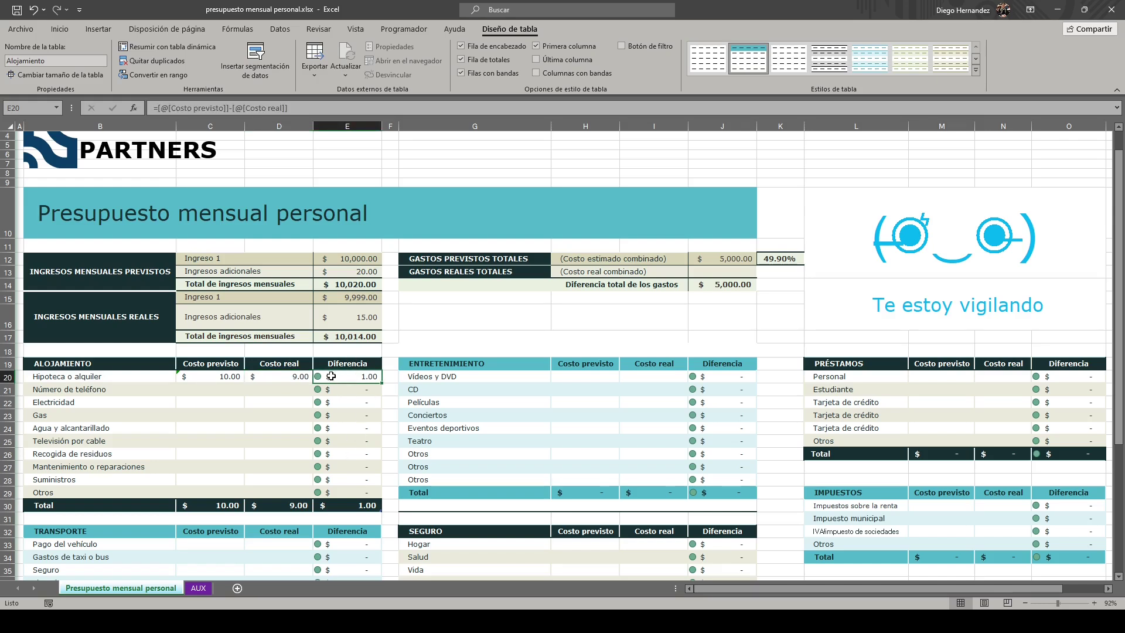
Examine the conditional formatting applied to the Diferencia cells of all ALOJAMIENTO items
{"action": "left_click", "coordinate": [339, 498], "text": "shift"}
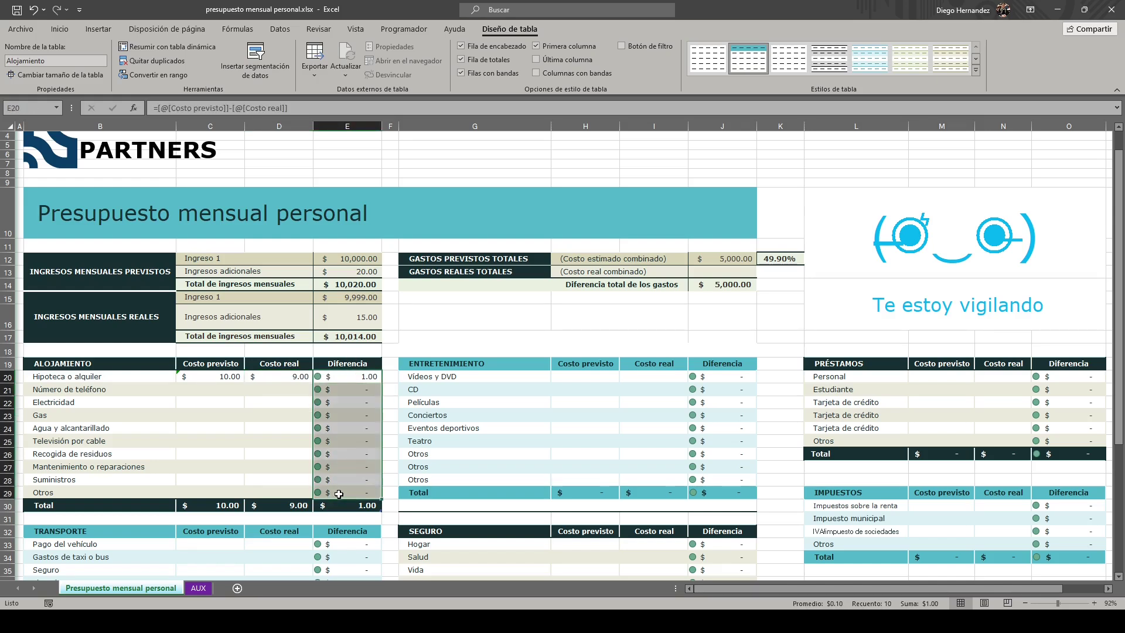
{"action": "left_click", "coordinate": [349, 376]}
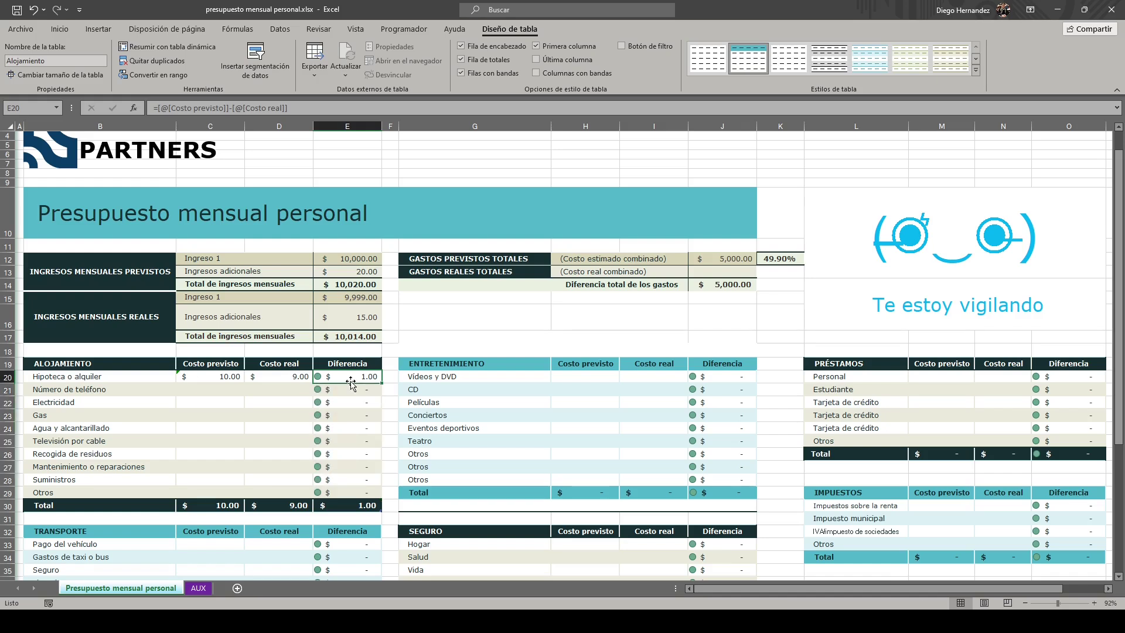
{"action": "left_click_drag", "start_coordinate": [346, 373], "coordinate": [346, 493]}
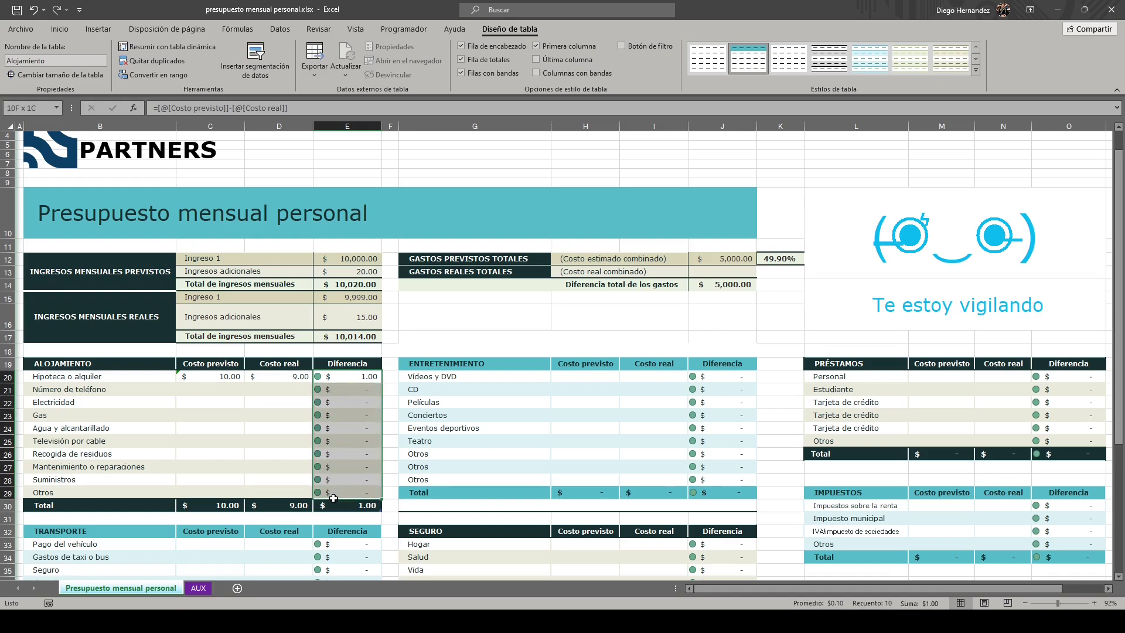
{"action": "left_click", "coordinate": [59, 29]}
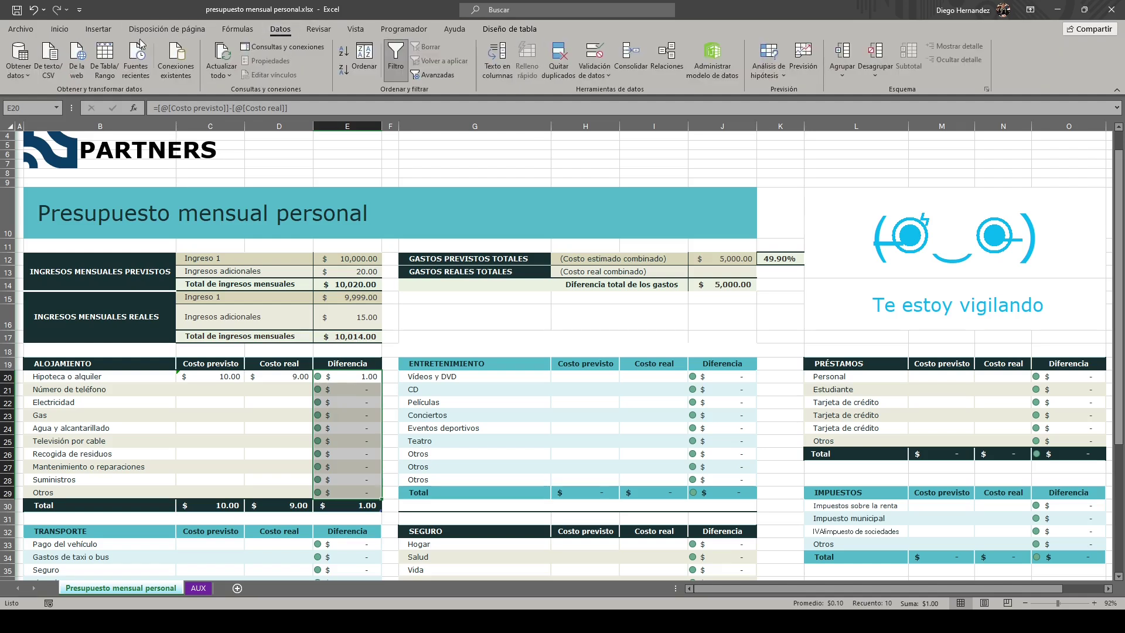
{"action": "left_click", "coordinate": [546, 63]}
{"action": "left_click", "coordinate": [591, 240]}
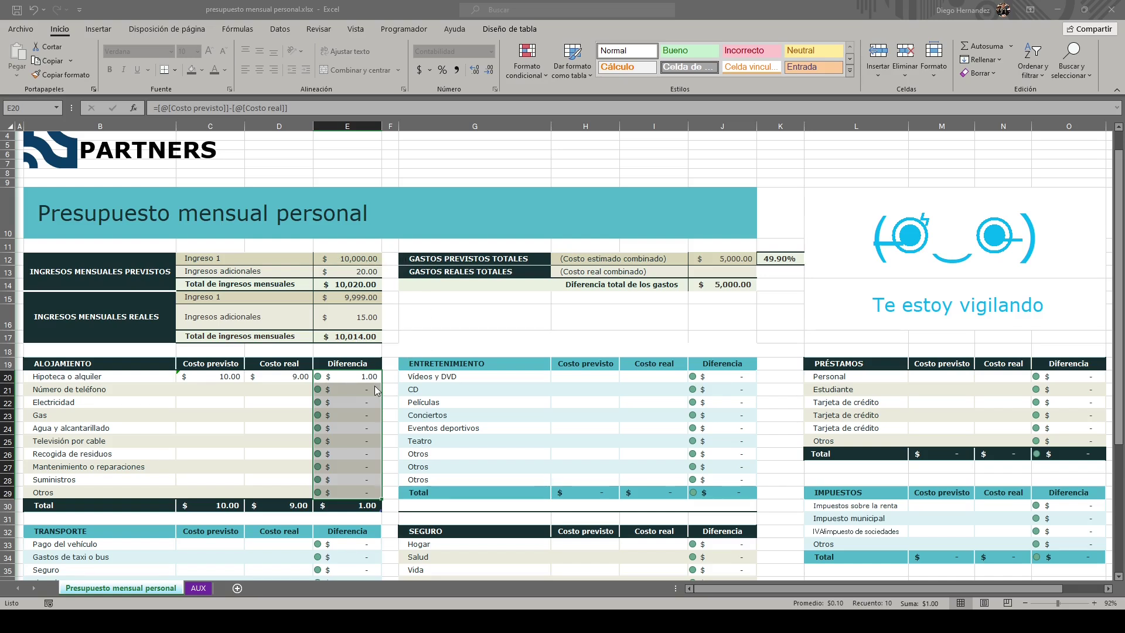
{"action": "left_click", "coordinate": [571, 471]}
{"action": "left_click", "coordinate": [543, 61]}
{"action": "left_click", "coordinate": [580, 274]}
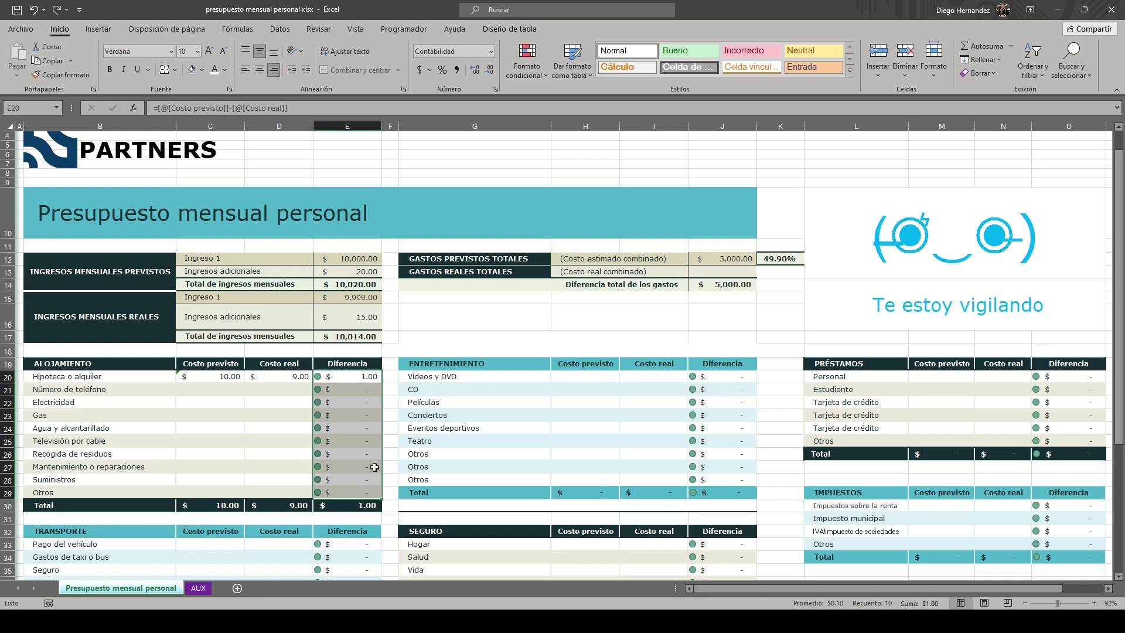
Test the Diferencia indicator by setting the Costo real of Hipoteca o alquiler to 20, 30 and finally 31
{"action": "left_click", "coordinate": [262, 386]}
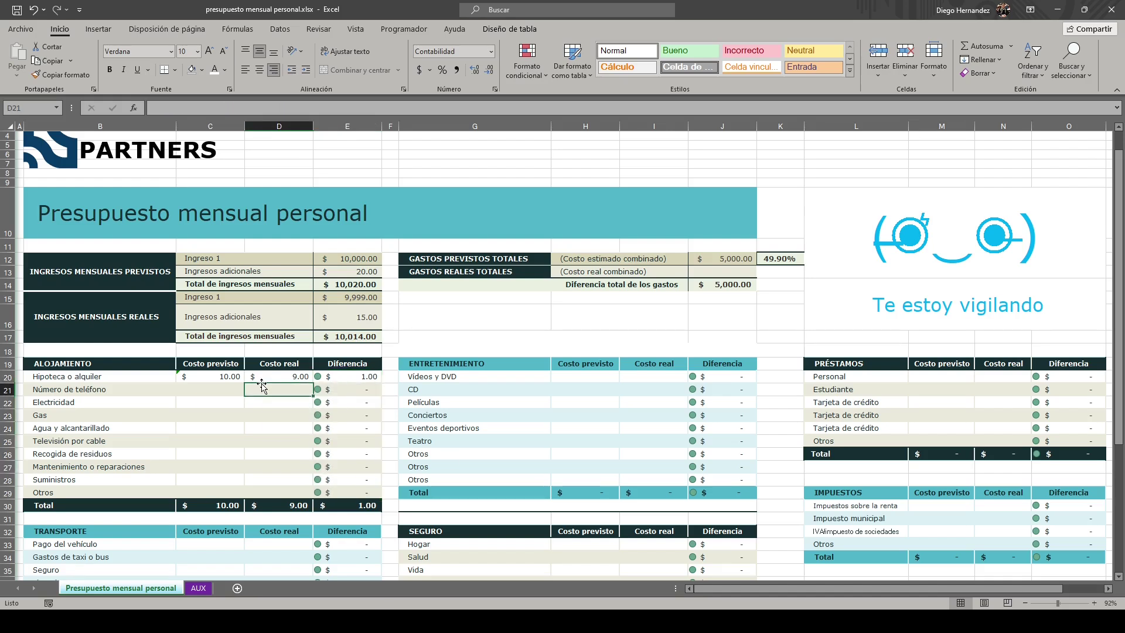
{"action": "key", "text": "Up"}
{"action": "type", "text": "20"}
{"action": "key", "text": "Return"}
{"action": "key", "text": "Up"}
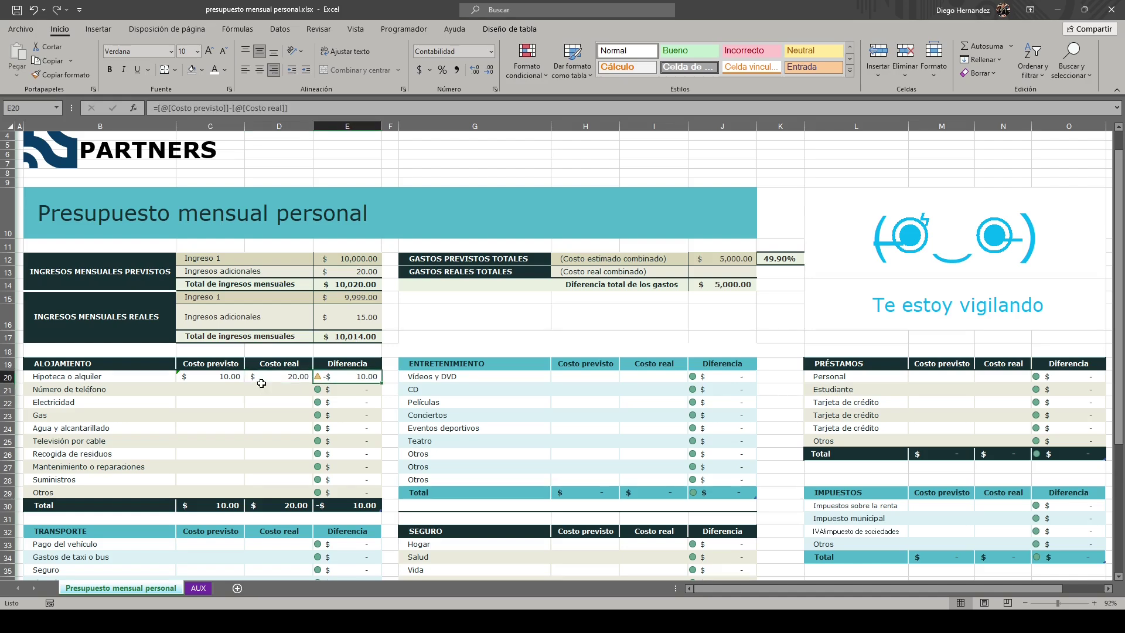
{"action": "type", "text": "30"}
{"action": "key", "text": "Return"}
{"action": "key", "text": "Up"}
{"action": "type", "text": "31"}
{"action": "key", "text": "Return"}
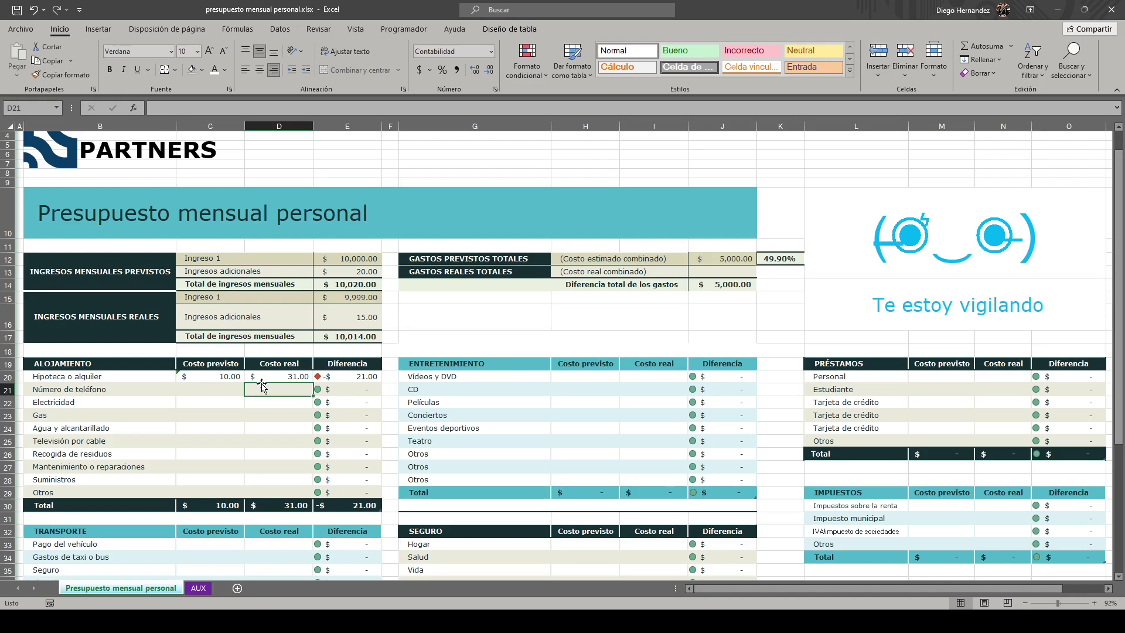
Clear the Costo previsto and Costo real values of Hipoteca o alquiler
{"action": "key", "text": "Up"}
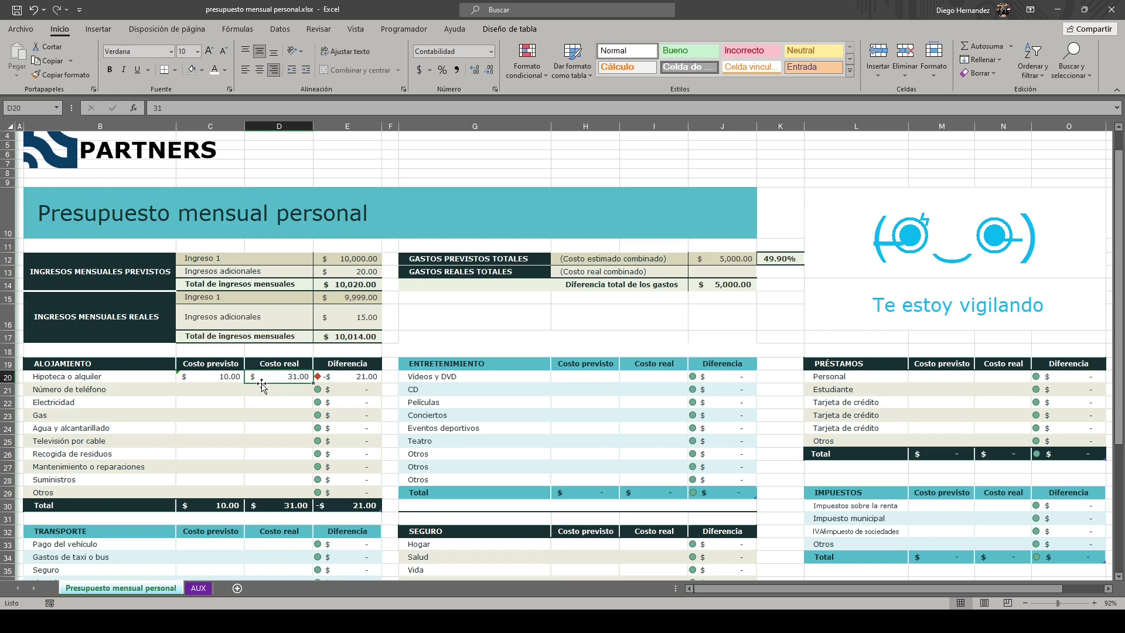
{"action": "key", "text": "Left"}
{"action": "key", "text": "Delete"}
{"action": "key", "text": "Right"}
{"action": "key", "text": "Delete"}
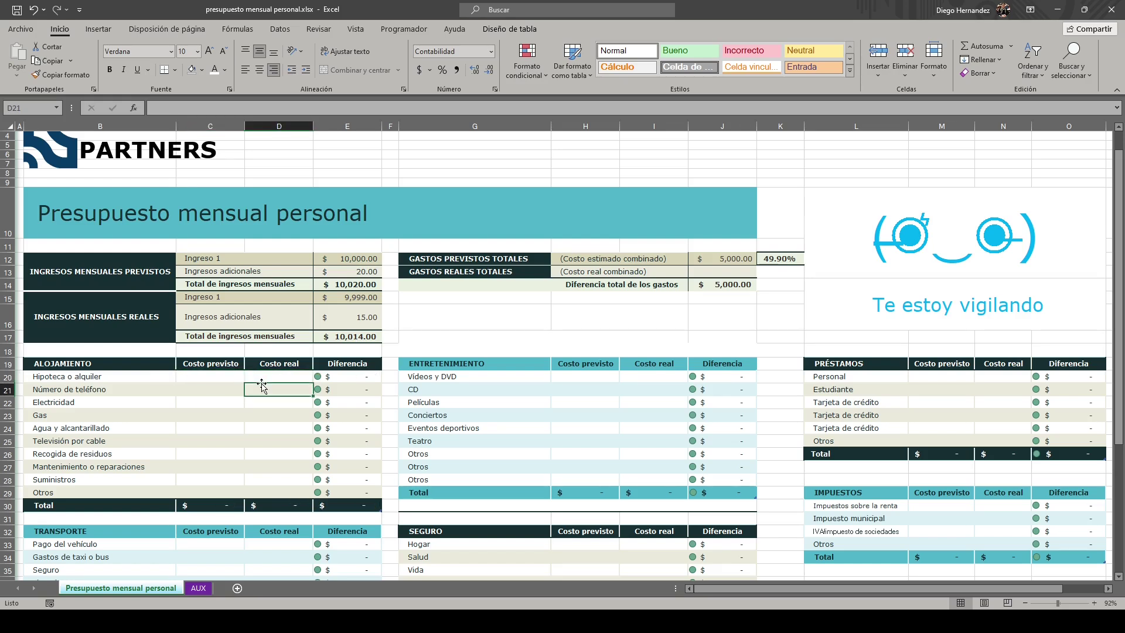
Review the ALOJAMIENTO table from header to total row alongside the ENTRETENIMIENTO table and its items
{"action": "left_click", "coordinate": [502, 384]}
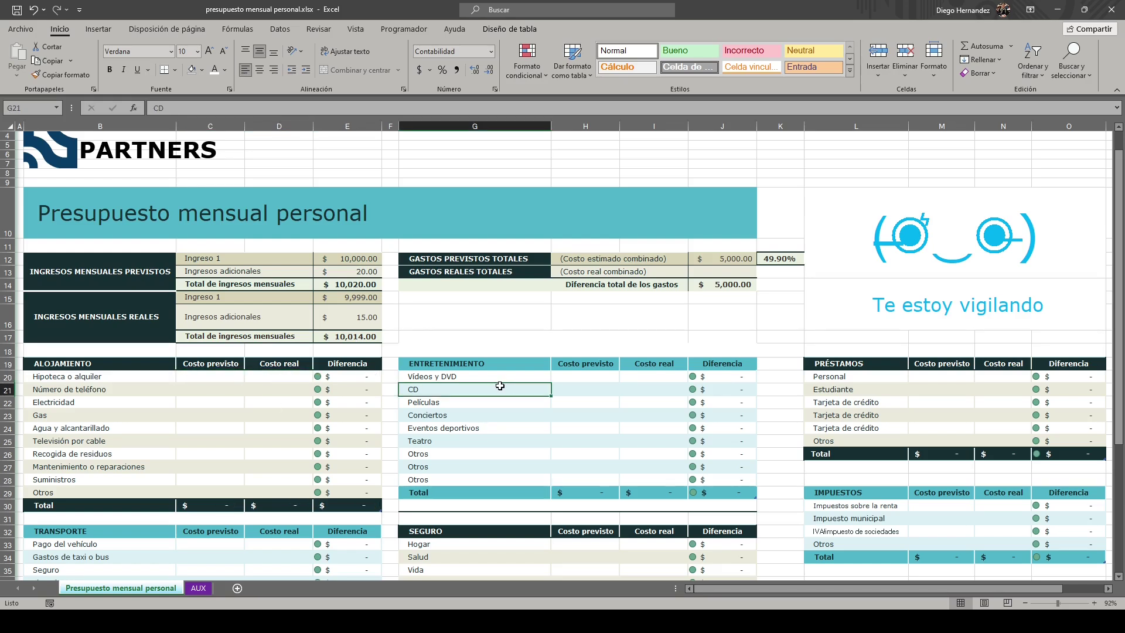
{"action": "left_click_drag", "start_coordinate": [123, 364], "coordinate": [368, 506]}
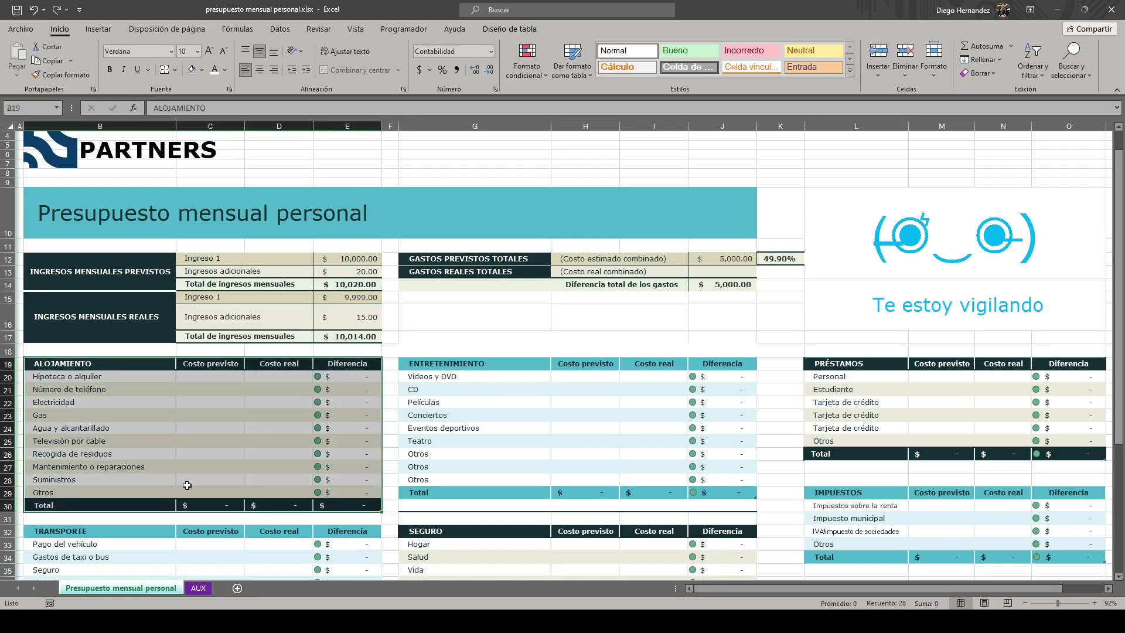
{"action": "left_click_drag", "start_coordinate": [445, 363], "coordinate": [739, 497]}
{"action": "left_click", "coordinate": [458, 365]}
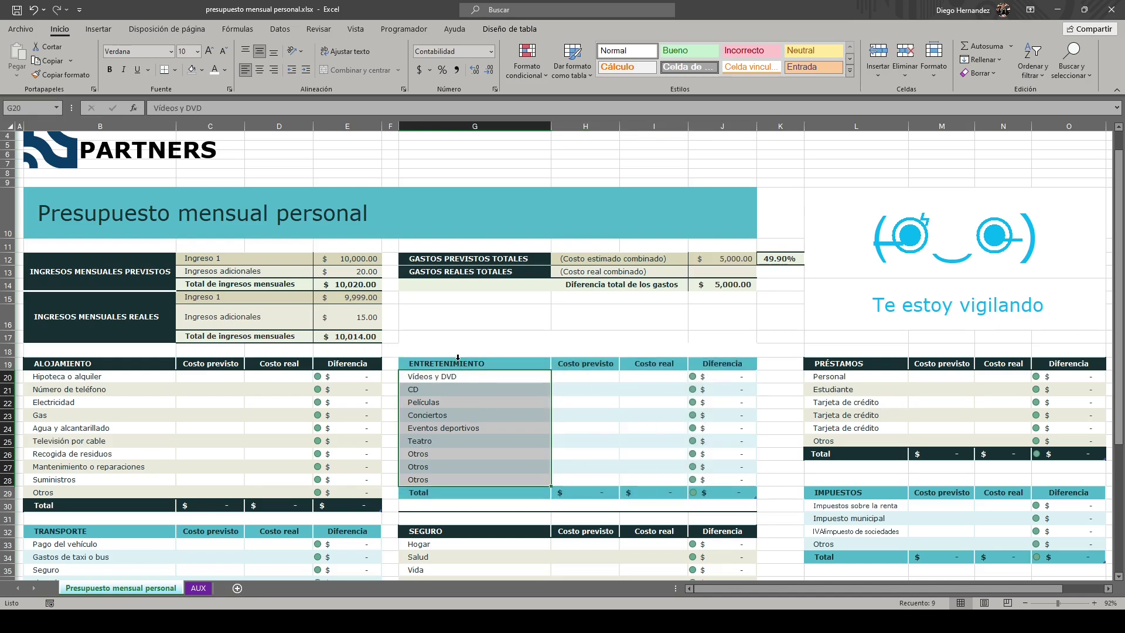
{"action": "left_click", "coordinate": [468, 428]}
Apply a different workbook theme with an orange and dark red palette
{"action": "left_click", "coordinate": [503, 28]}
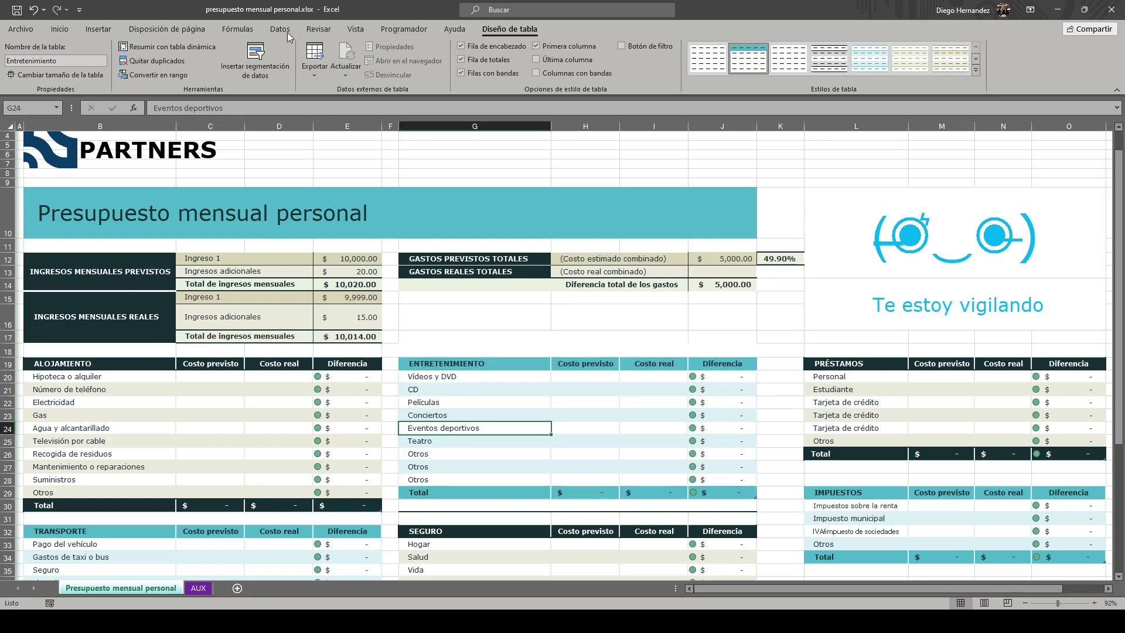
{"action": "left_click", "coordinate": [164, 29]}
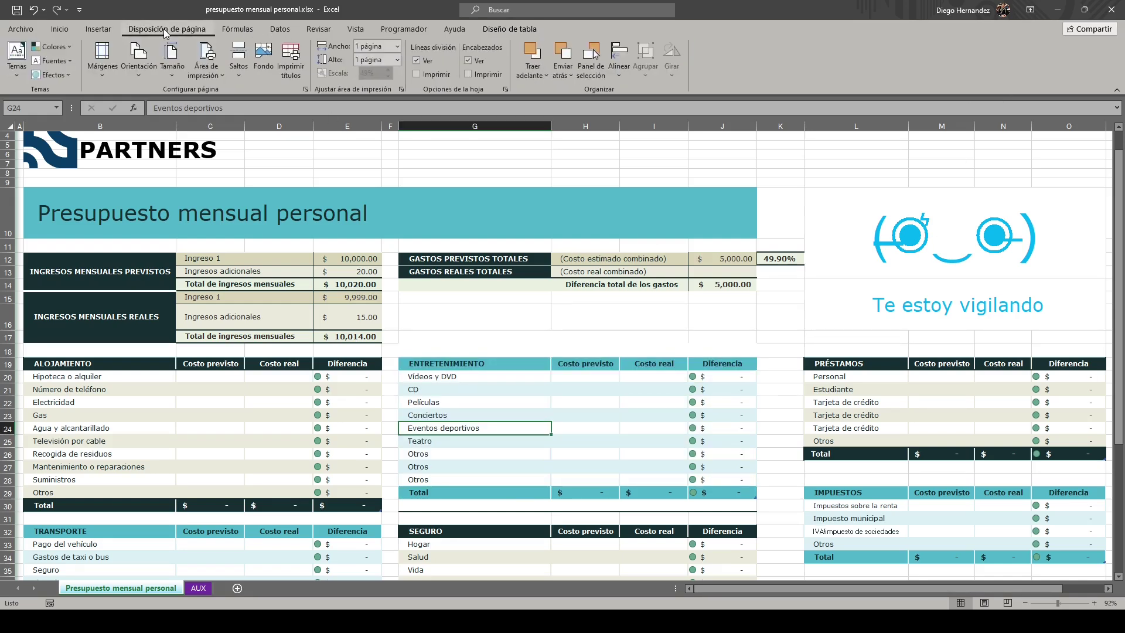
{"action": "left_click", "coordinate": [19, 65]}
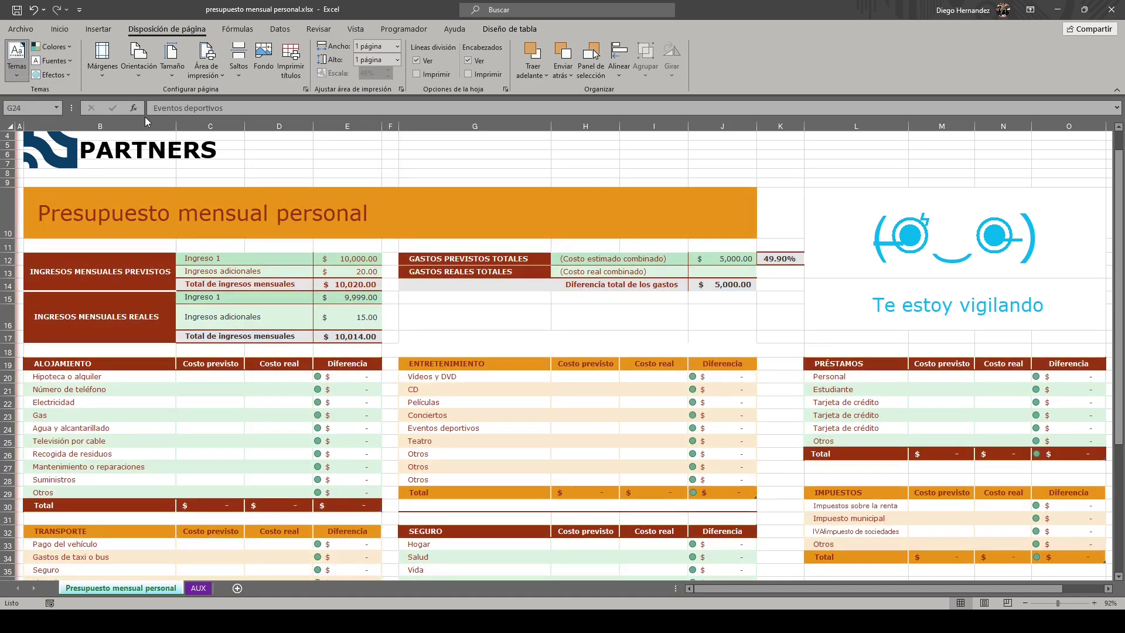
{"action": "left_click", "coordinate": [145, 117]}
Preview alternative table styles on the ENTRETENIMIENTO table without applying one
{"action": "left_click", "coordinate": [480, 364]}
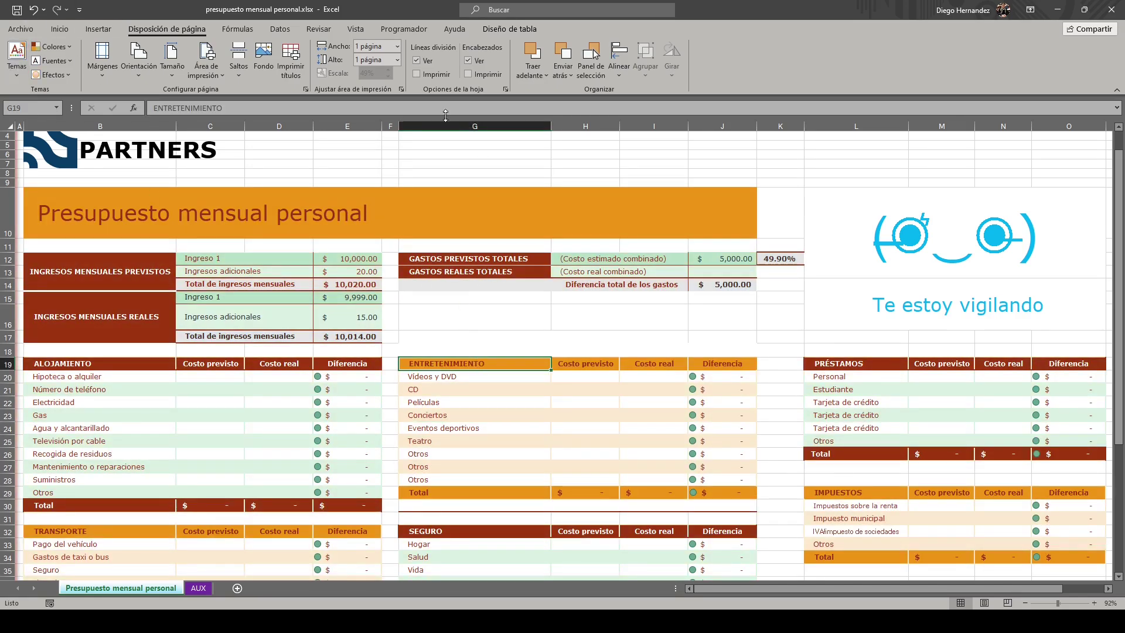
{"action": "left_click", "coordinate": [508, 28]}
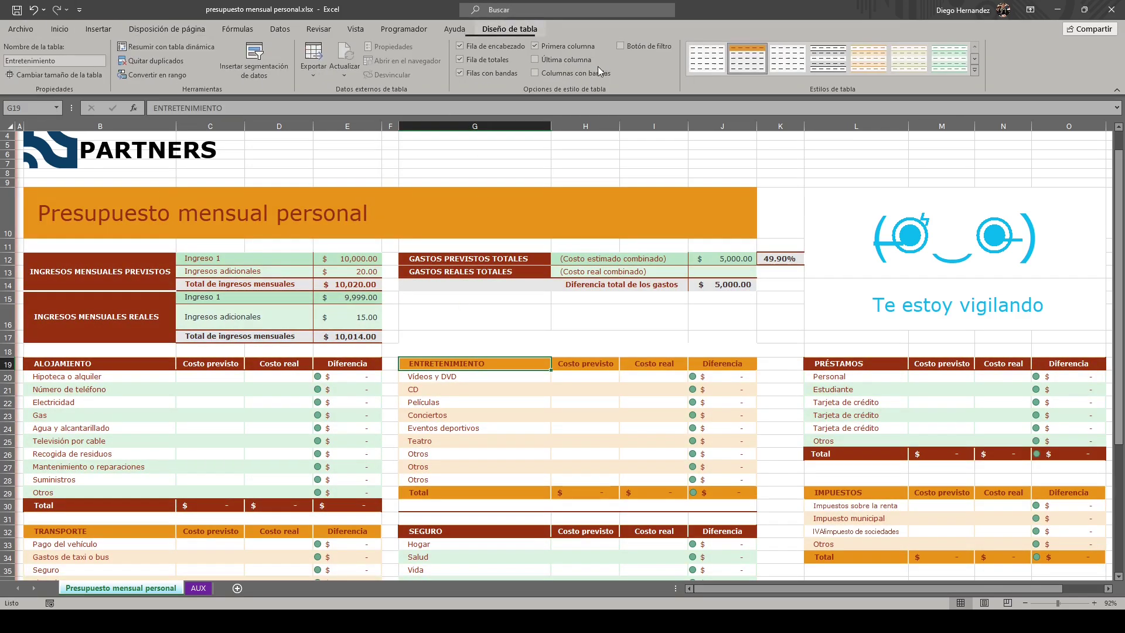
{"action": "left_click", "coordinate": [976, 70]}
{"action": "left_click", "coordinate": [931, 335]}
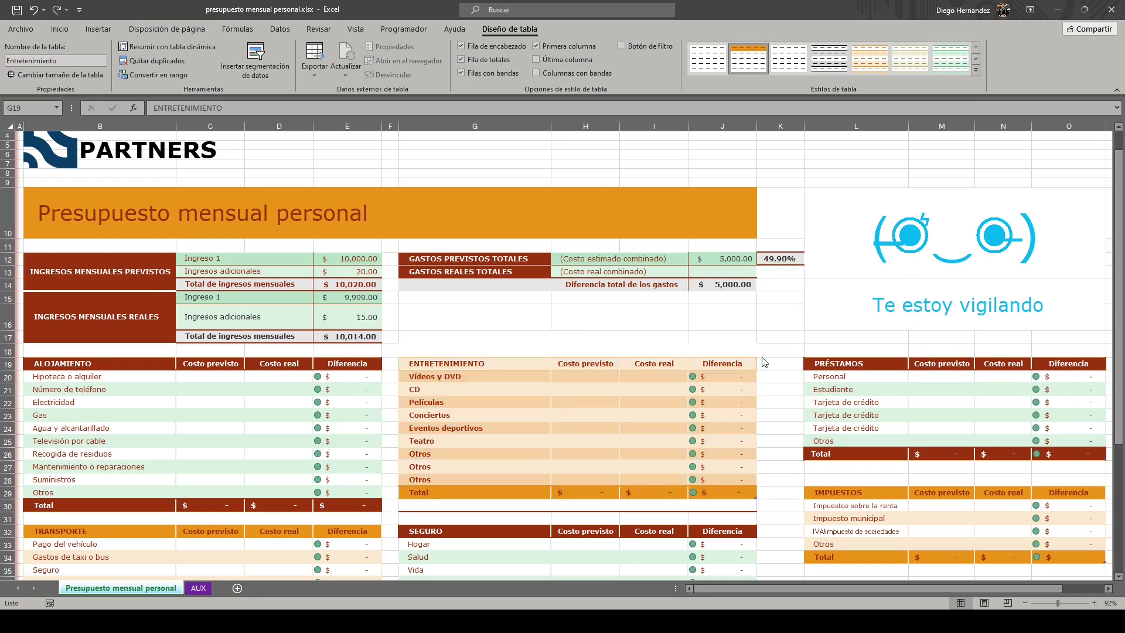
{"action": "left_click", "coordinate": [344, 415]}
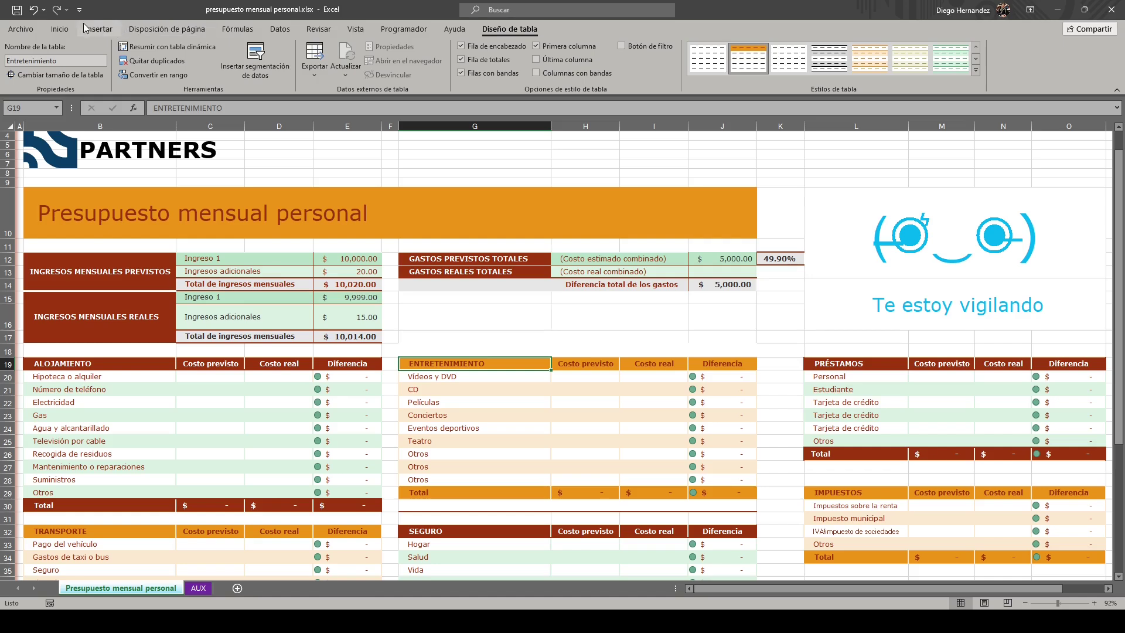
Restore the workbook's original teal theme and bring up the ENTRETENIMIENTO table's design options
{"action": "left_click", "coordinate": [168, 28]}
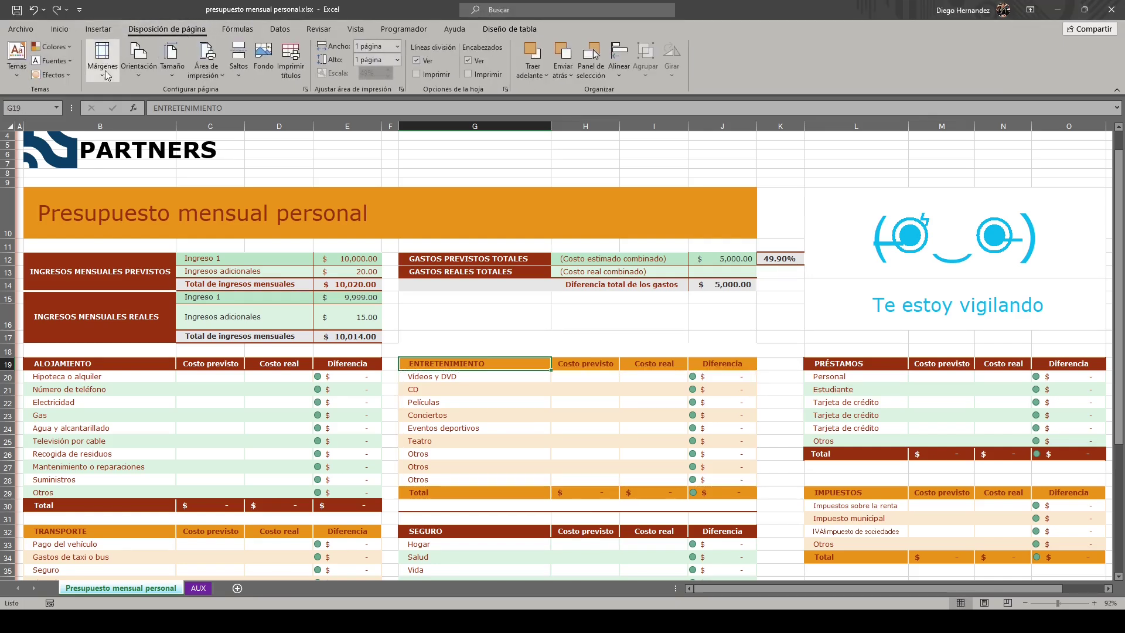
{"action": "left_click", "coordinate": [17, 63]}
{"action": "left_click", "coordinate": [495, 401]}
{"action": "left_click", "coordinate": [505, 31]}
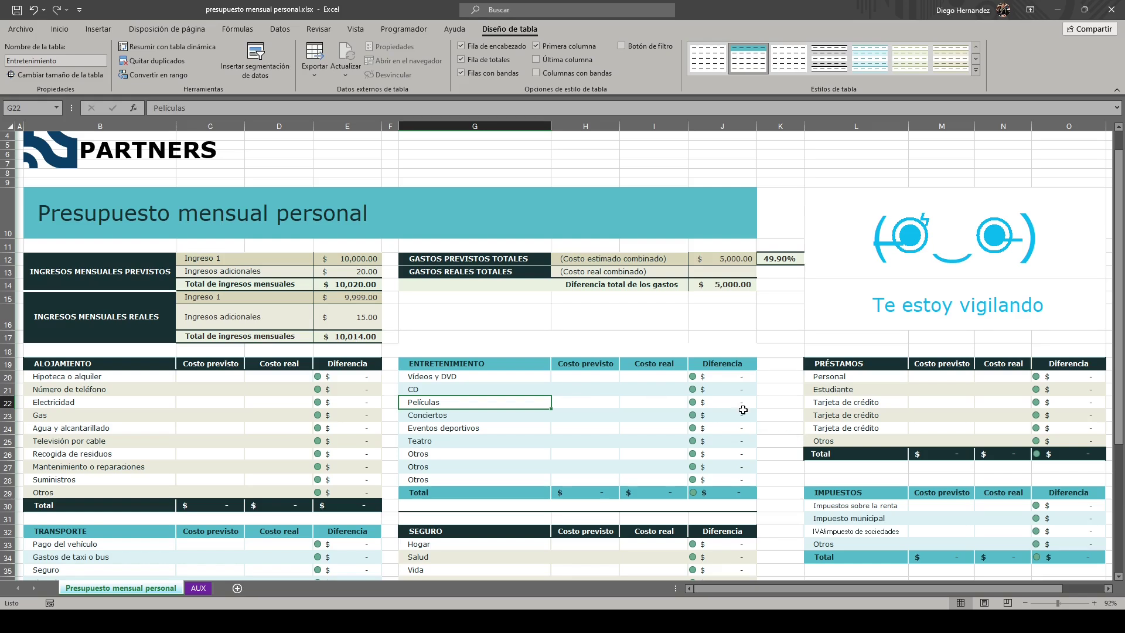
Look over the remaining expense tables, including REGALOS Y DONACIONES, LEGAL and CUIDADO PERSONAL
{"action": "scroll", "coordinate": [743, 409], "scroll_direction": "down", "scroll_amount": 9}
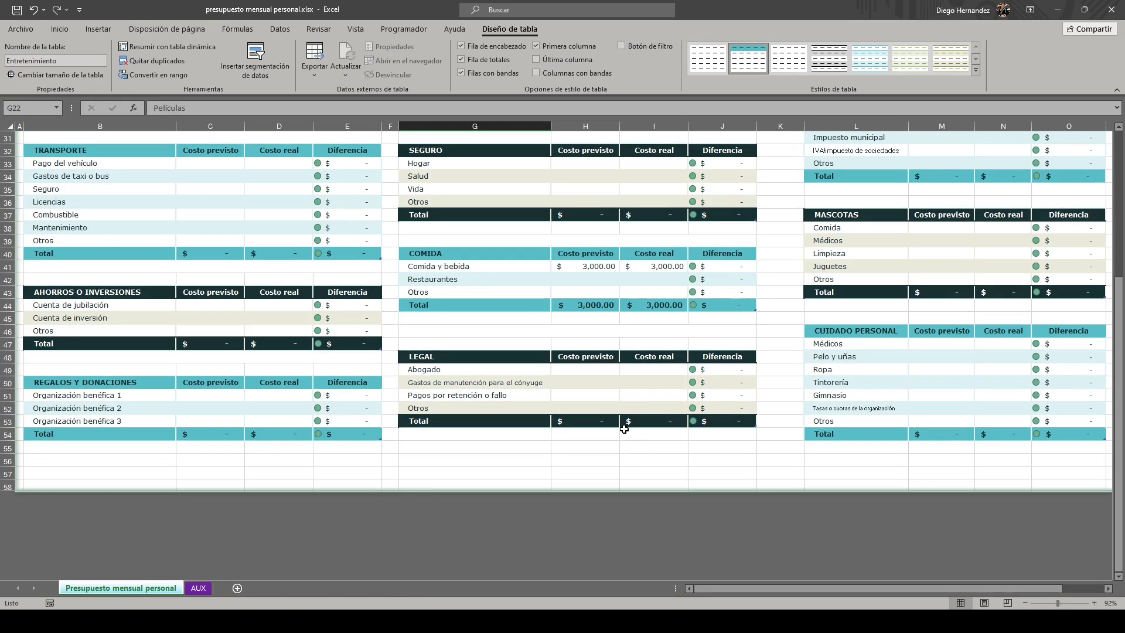
{"action": "scroll", "coordinate": [399, 420], "scroll_direction": "up", "scroll_amount": 1}
{"action": "left_click", "coordinate": [138, 421]}
{"action": "left_click", "coordinate": [433, 421]}
{"action": "left_click", "coordinate": [867, 382]}
{"action": "scroll", "coordinate": [768, 407], "scroll_direction": "up", "scroll_amount": 1}
{"action": "scroll", "coordinate": [769, 406], "scroll_direction": "up", "scroll_amount": 7}
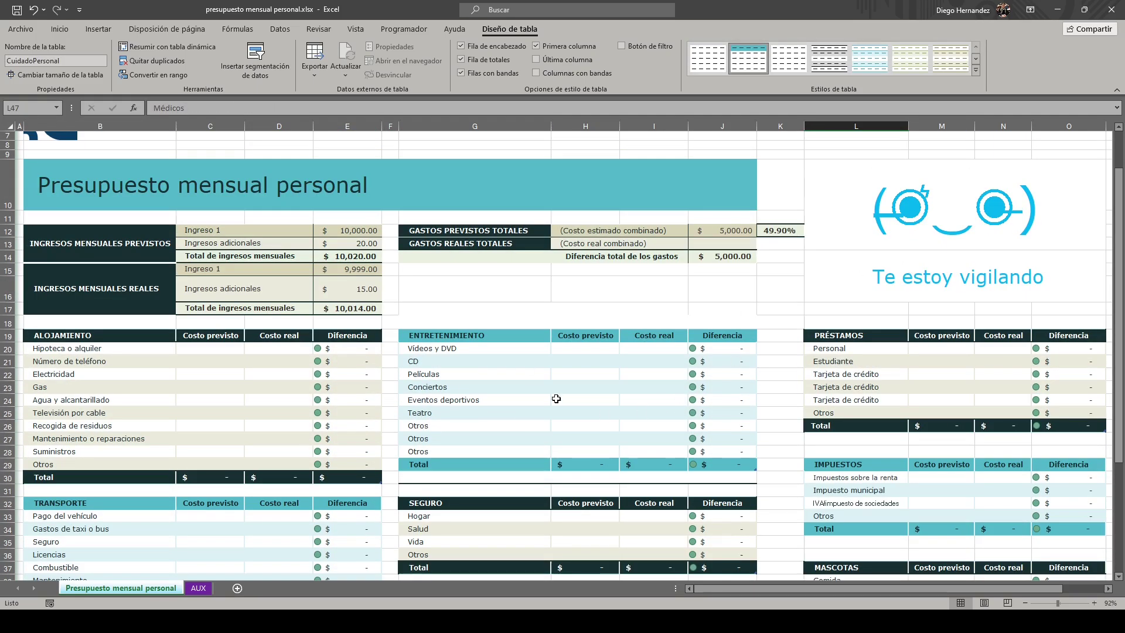
Start a SUMA formula in GASTOS PREVISTOS TOTALES with the Costo previsto totals of ALOJAMIENTO, ENTRETENIMIENTO, PRÉSTAMOS and IMPUESTOS
{"action": "left_click", "coordinate": [725, 230]}
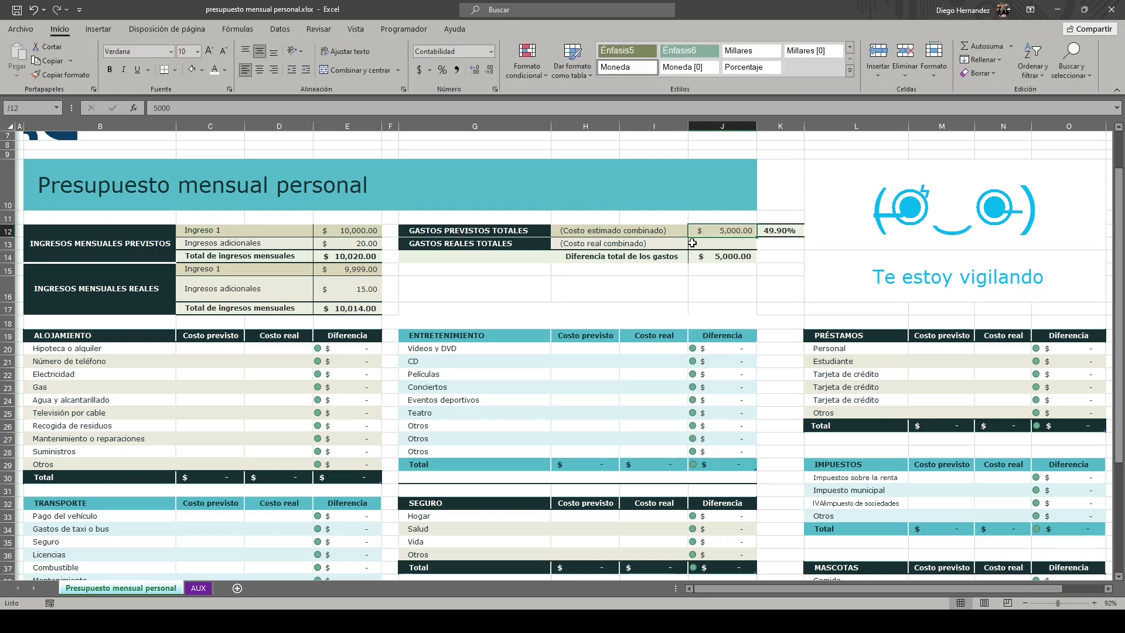
{"action": "type", "text": "=SUMA("}
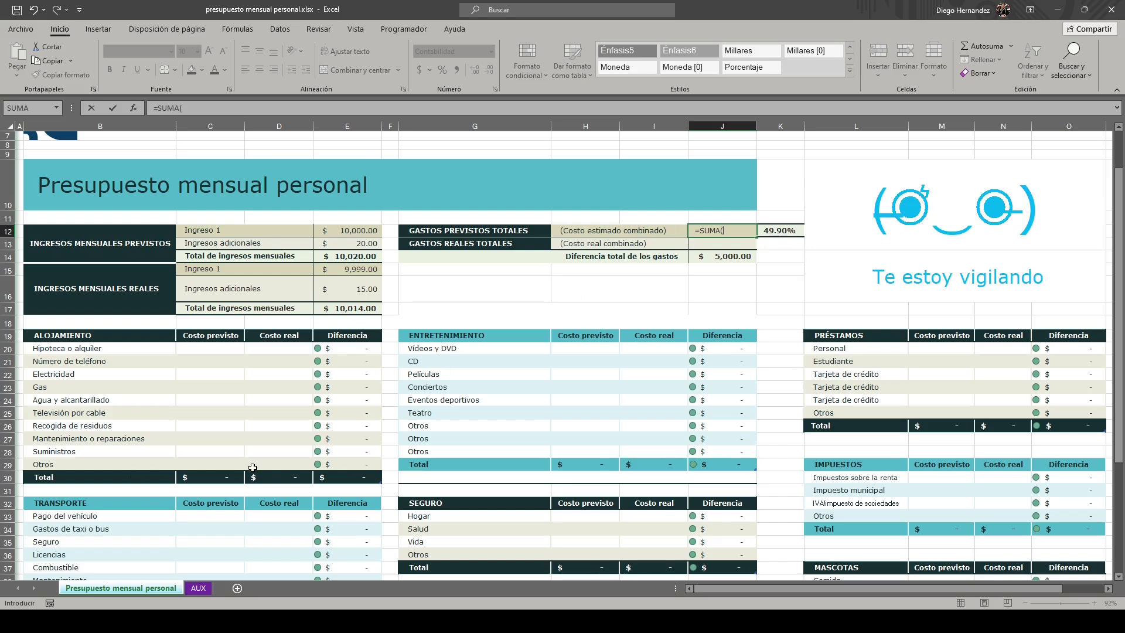
{"action": "left_click", "coordinate": [228, 477]}
{"action": "type", "text": ","}
{"action": "left_click", "coordinate": [585, 464]}
{"action": "type", "text": ","}
{"action": "left_click", "coordinate": [937, 425]}
{"action": "type", "text": ","}
{"action": "left_click", "coordinate": [938, 528]}
{"action": "type", "text": ","}
Add the Costo previsto totals of SEGURO, TRANSPORTE, AHORROS O INVERSIONES, COMIDA and MASCOTAS to the SUMA formula
{"action": "scroll", "coordinate": [560, 445], "scroll_direction": "down", "scroll_amount": 4}
{"action": "left_click", "coordinate": [563, 427]}
{"action": "type", "text": ","}
{"action": "left_click", "coordinate": [234, 464]}
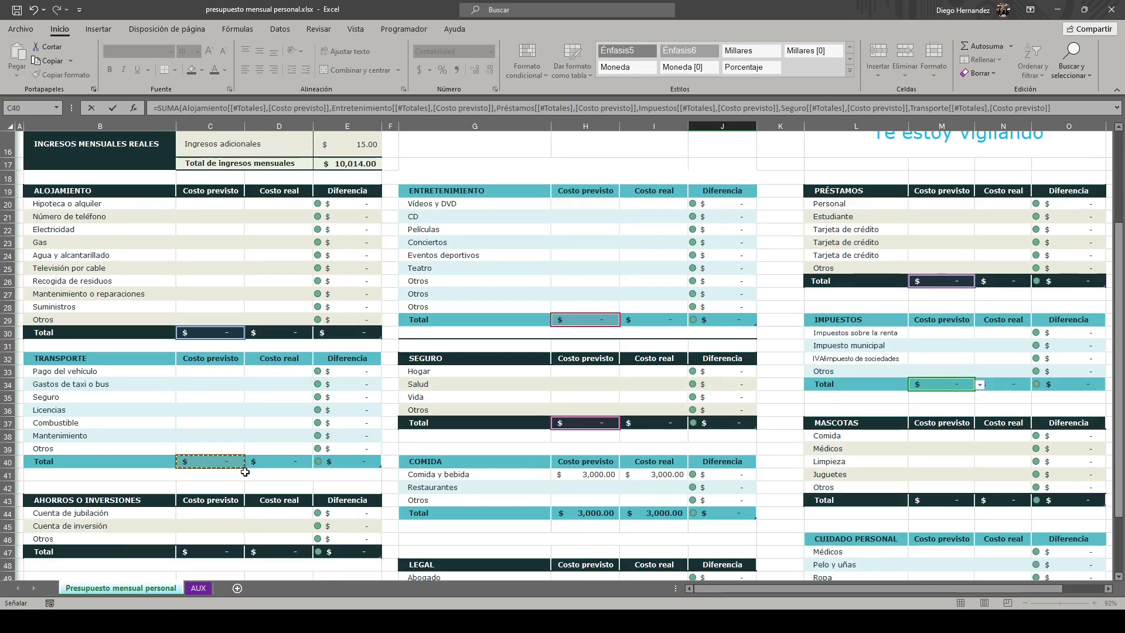
{"action": "type", "text": ","}
{"action": "left_click", "coordinate": [222, 551]}
{"action": "type", "text": ","}
{"action": "left_click", "coordinate": [548, 513]}
{"action": "type", "text": ","}
{"action": "left_click", "coordinate": [928, 500]}
{"action": "scroll", "coordinate": [566, 516], "scroll_direction": "down", "scroll_amount": 2}
{"action": "type", "text": ",Mascotas"}
Complete the planned expenses formula with the Costo previsto totals of REGALOS Y DONACIONES, LEGAL and CUIDADO PERSONAL
{"action": "left_click", "coordinate": [205, 549]}
{"action": "type", "text": ","}
{"action": "left_click", "coordinate": [598, 536]}
{"action": "type", "text": ","}
{"action": "left_click", "coordinate": [941, 550]}
{"action": "key", "text": "Return"}
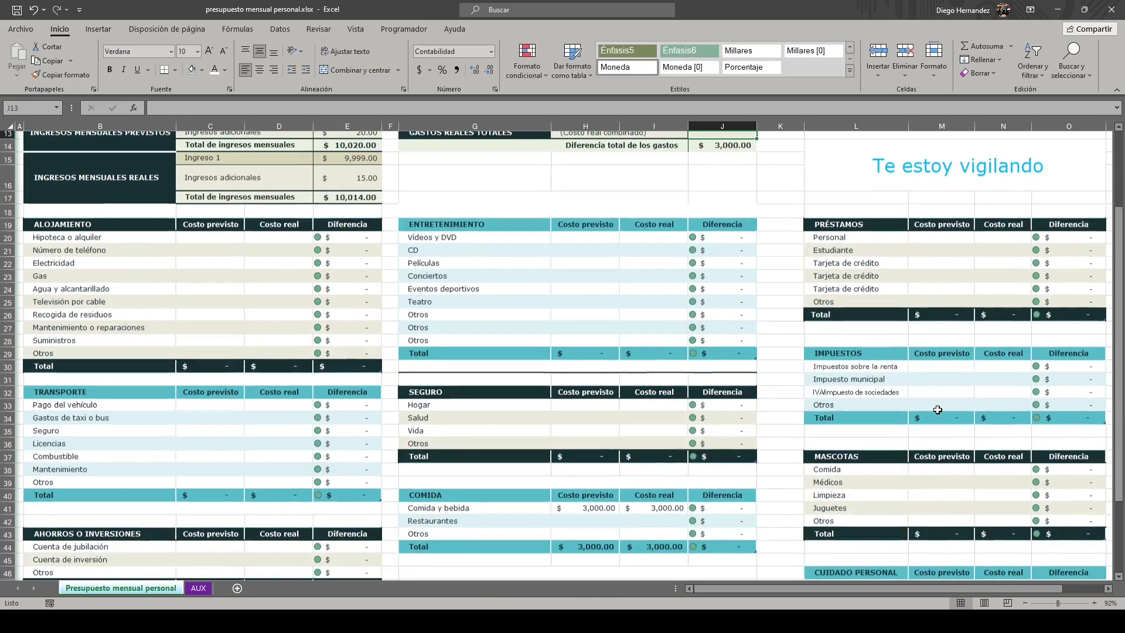
{"action": "key", "text": "Up"}
{"action": "key", "text": "Up"}
{"action": "scroll", "coordinate": [937, 409], "scroll_direction": "up", "scroll_amount": 1}
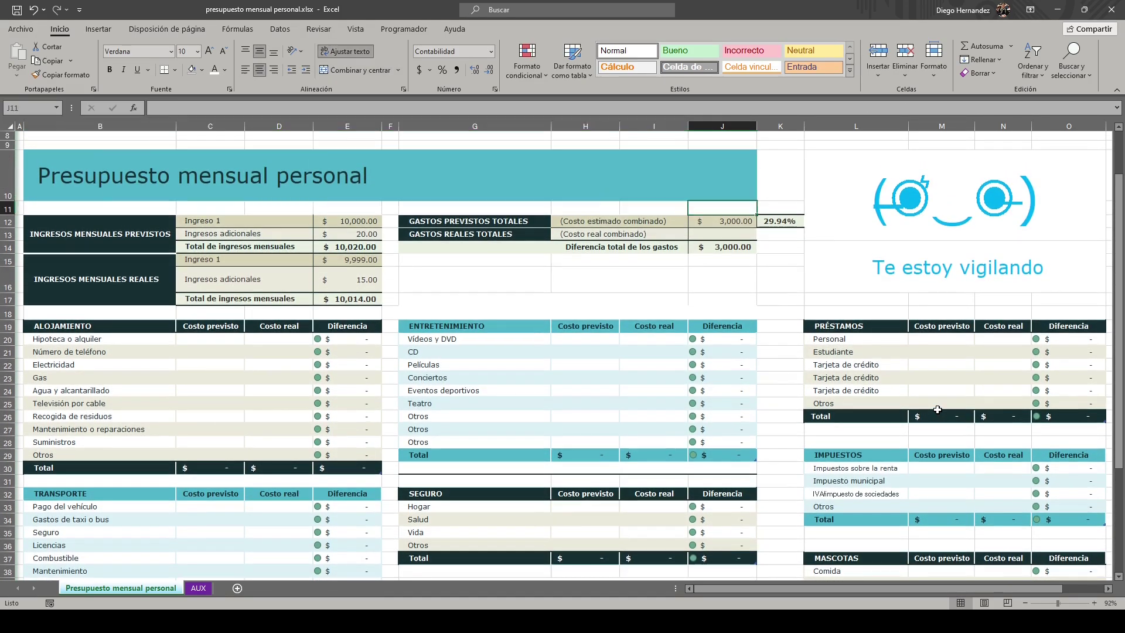
Enter a SUMA formula in GASTOS REALES TOTALES adding the Costo real totals of ALOJAMIENTO, ENTRETENIMIENTO and PRÉSTAMOS
{"action": "left_click", "coordinate": [709, 237]}
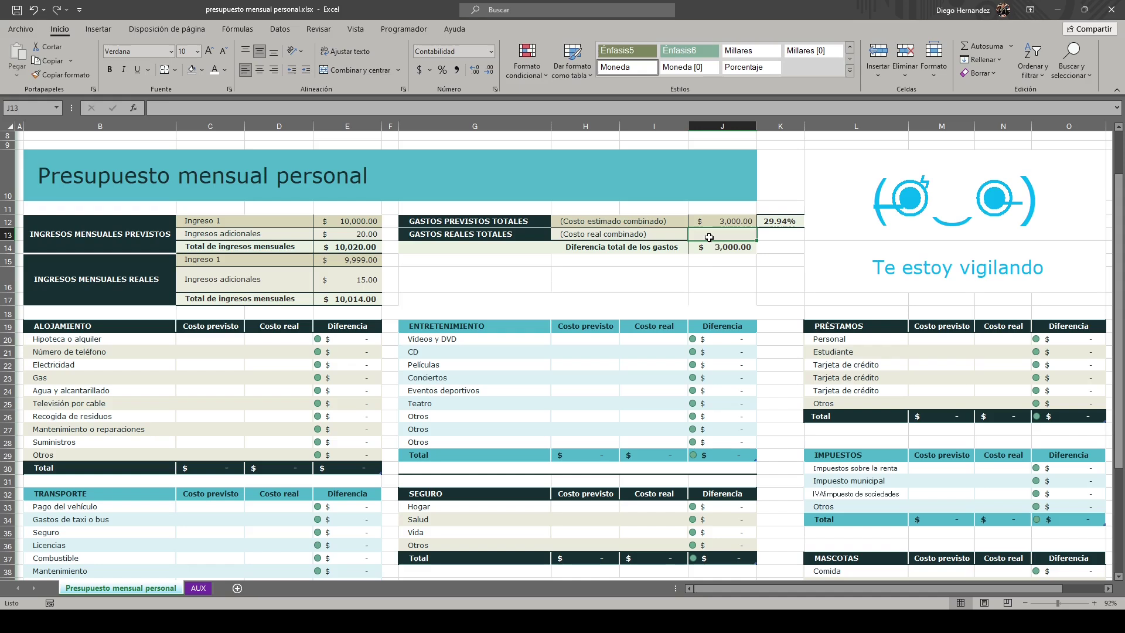
{"action": "type", "text": "=sum"}
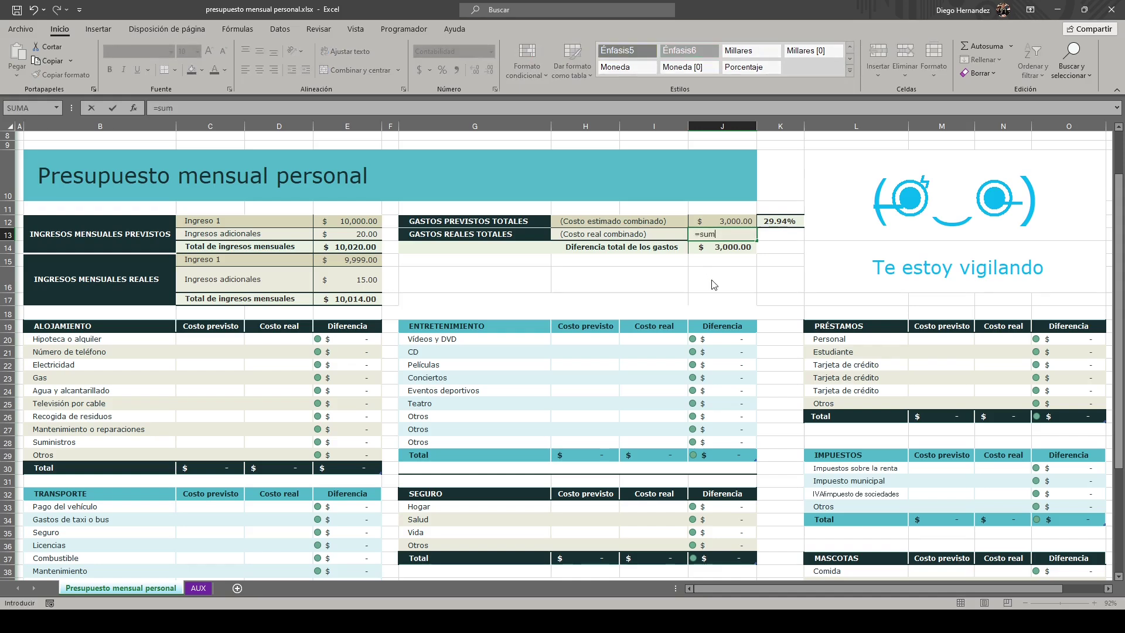
{"action": "type", "text": "a"}
{"action": "key", "text": "Tab"}
{"action": "left_click", "coordinate": [280, 468]}
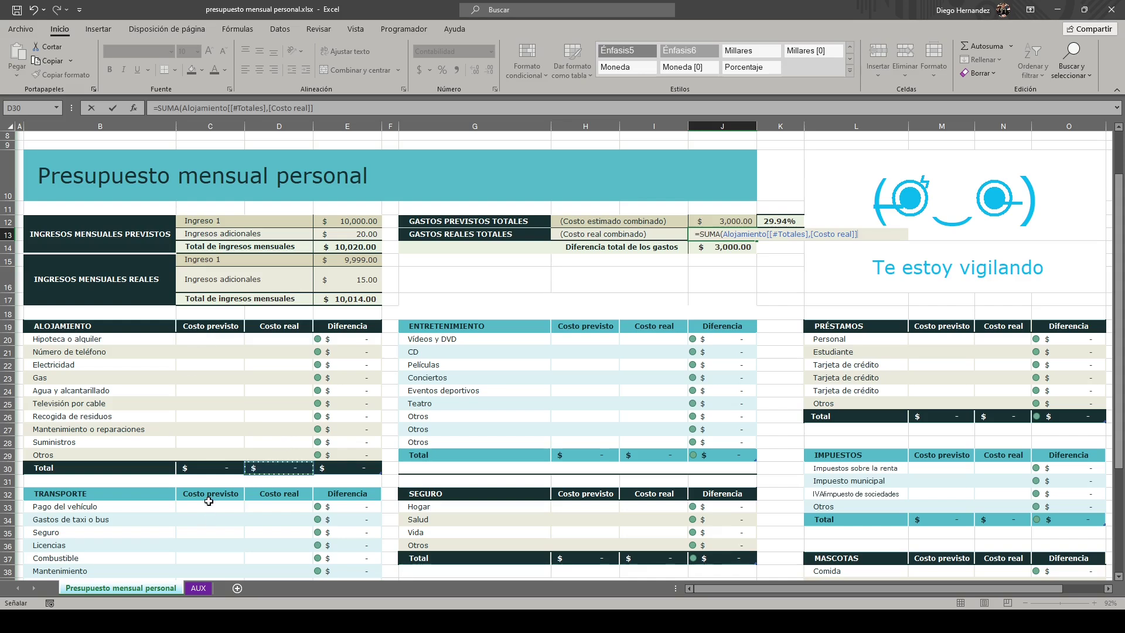
{"action": "type", "text": ","}
{"action": "left_click", "coordinate": [649, 455]}
{"action": "type", "text": ","}
{"action": "left_click", "coordinate": [987, 416]}
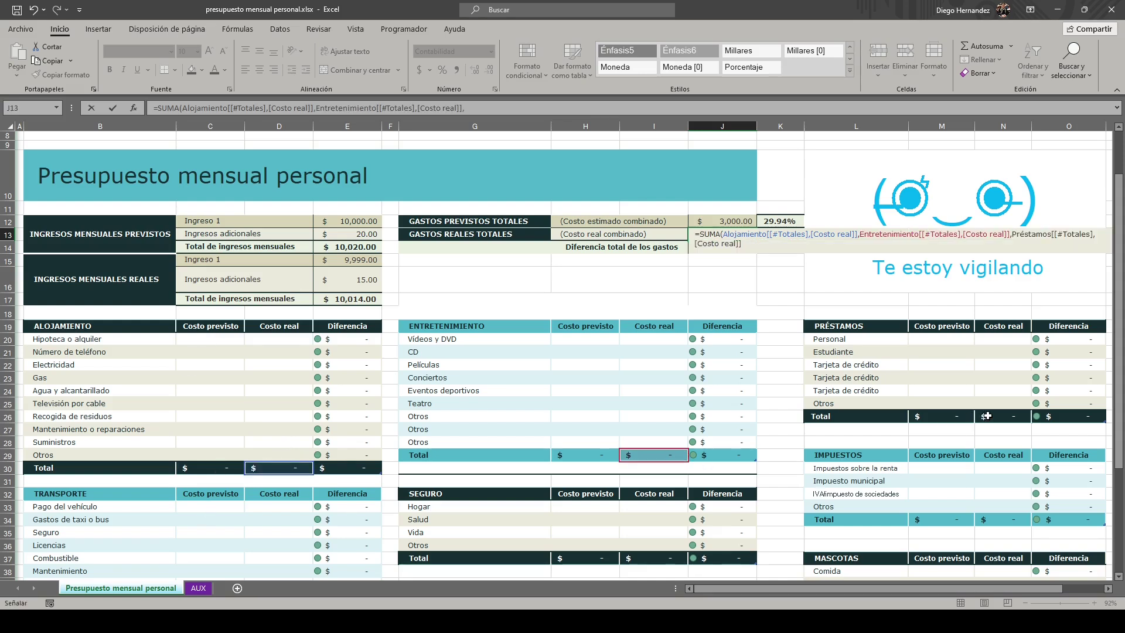
{"action": "key", "text": "Return"}
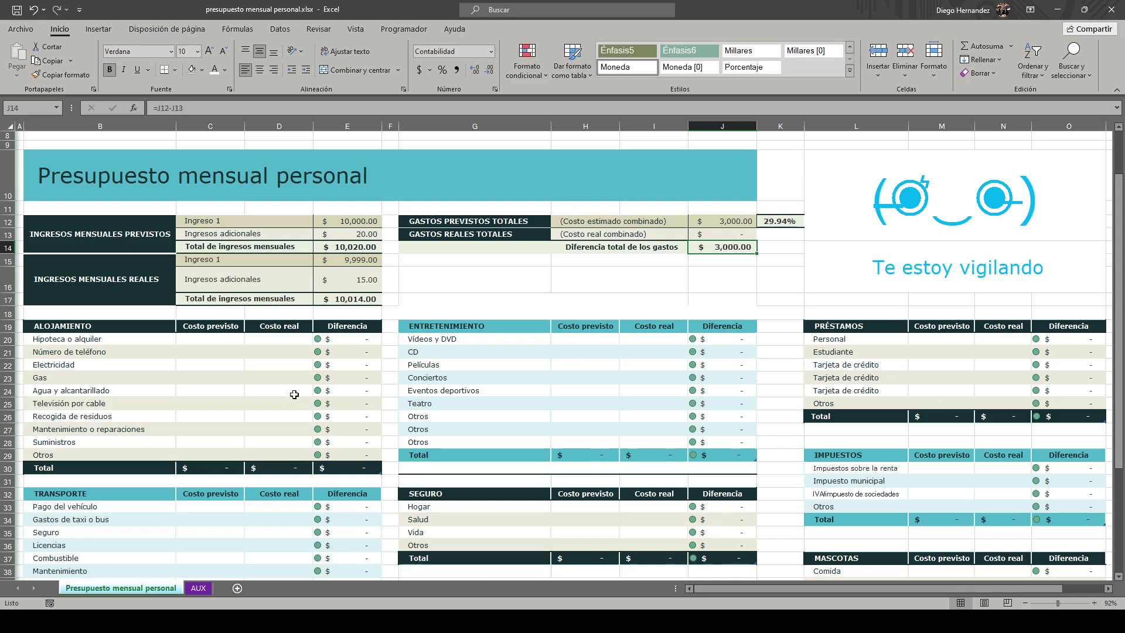
Enter a Costo real of 52 for Electricidad in ALOJAMIENTO and 52 for Conciertos in ENTRETENIMIENTO
{"action": "left_click", "coordinate": [293, 365]}
{"action": "type", "text": "52"}
{"action": "key", "text": "Return"}
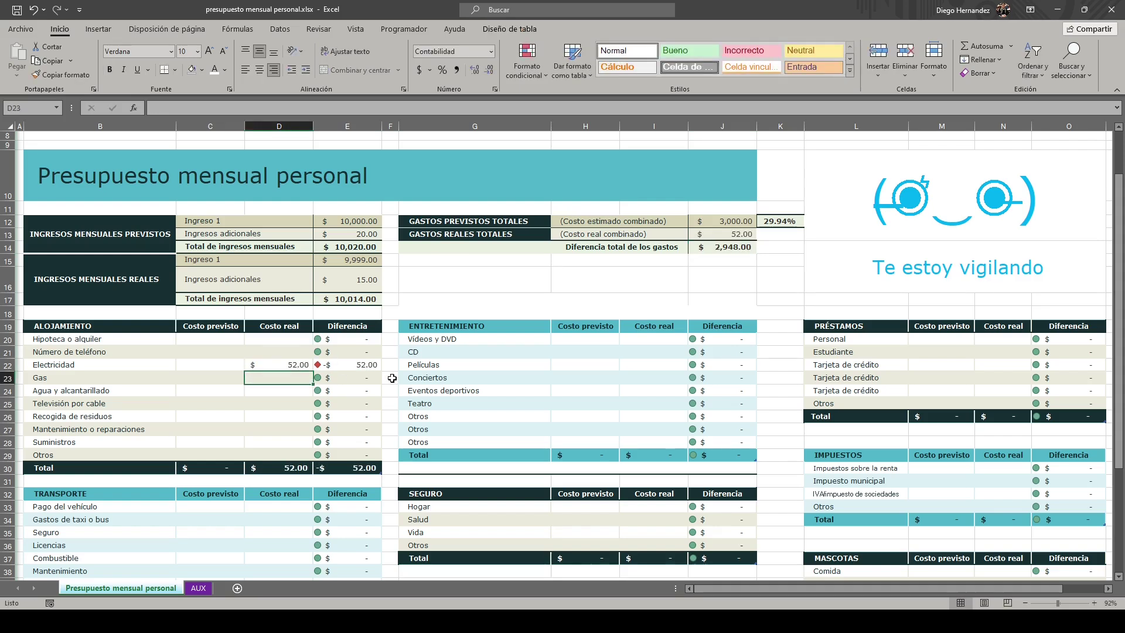
{"action": "key", "text": "Right"}
{"action": "key", "text": "Right"}
{"action": "key", "text": "Right"}
{"action": "key", "text": "Right"}
{"action": "key", "text": "Right"}
{"action": "type", "text": "52"}
{"action": "key", "text": "Return"}
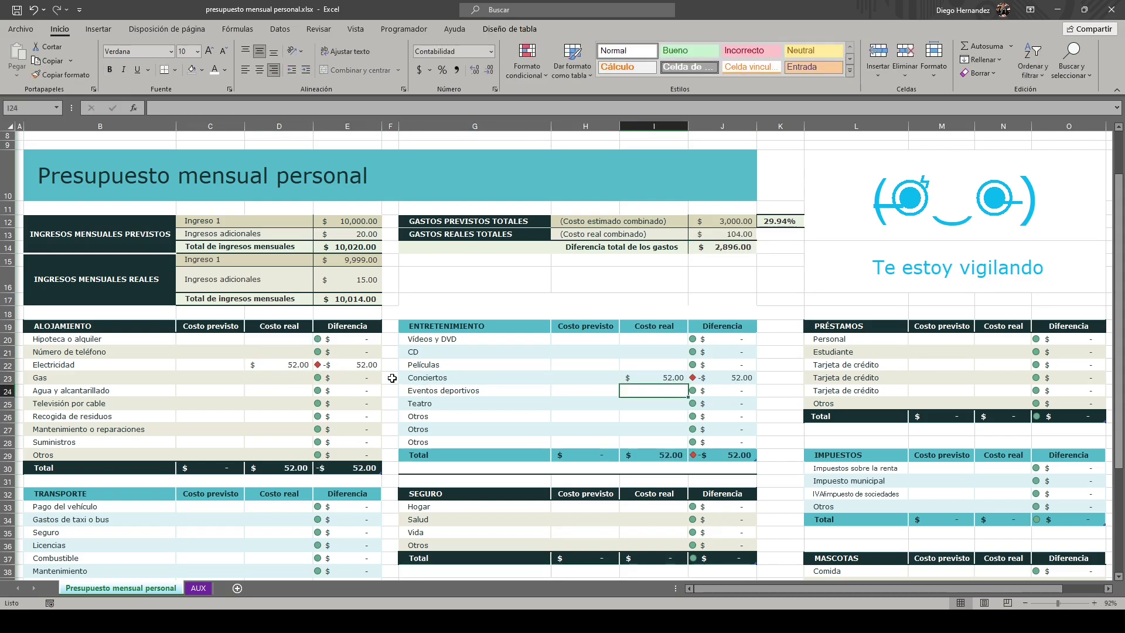
Enter a Costo real of 10 for the last Tarjeta de crédito in PRÉSTAMOS and check the total expense difference
{"action": "key", "text": "Right"}
{"action": "key", "text": "Right"}
{"action": "key", "text": "Right"}
{"action": "key", "text": "Right"}
{"action": "key", "text": "Right"}
{"action": "type", "text": "10"}
{"action": "key", "text": "Return"}
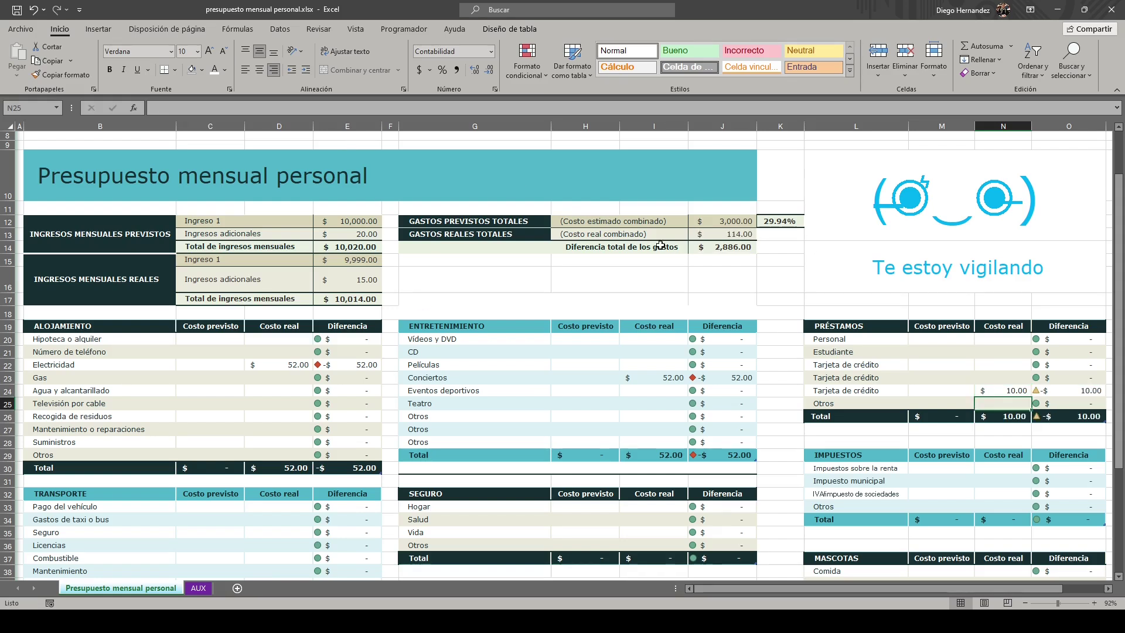
{"action": "left_click", "coordinate": [711, 250]}
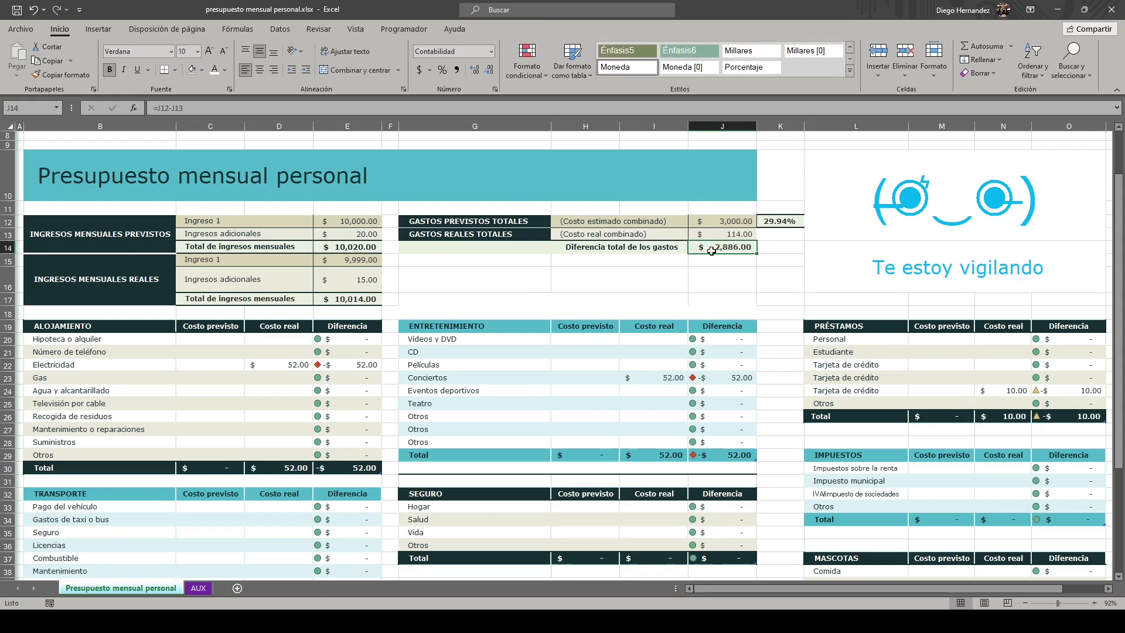
{"action": "left_click", "coordinate": [741, 220]}
{"action": "left_click", "coordinate": [729, 246]}
Set the Costo real of Electricidad to 3,000 and check the formula for the total expense difference
{"action": "left_click", "coordinate": [282, 357]}
{"action": "left_click", "coordinate": [282, 360]}
{"action": "type", "text": "3,000"}
{"action": "key", "text": "Return"}
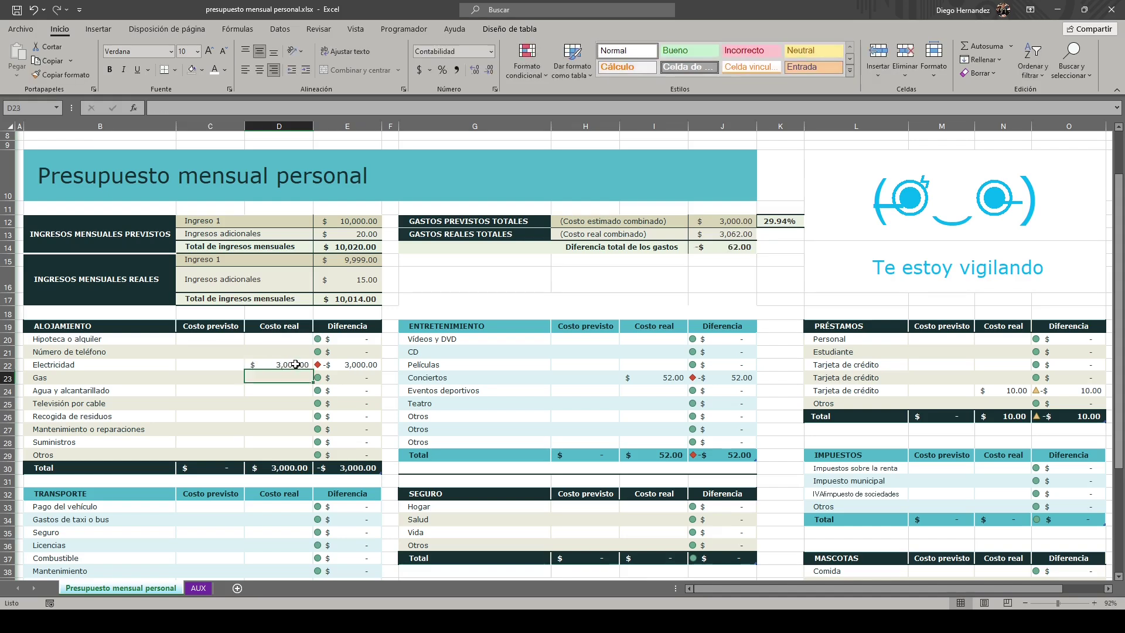
{"action": "left_click", "coordinate": [657, 369]}
{"action": "left_click", "coordinate": [967, 336]}
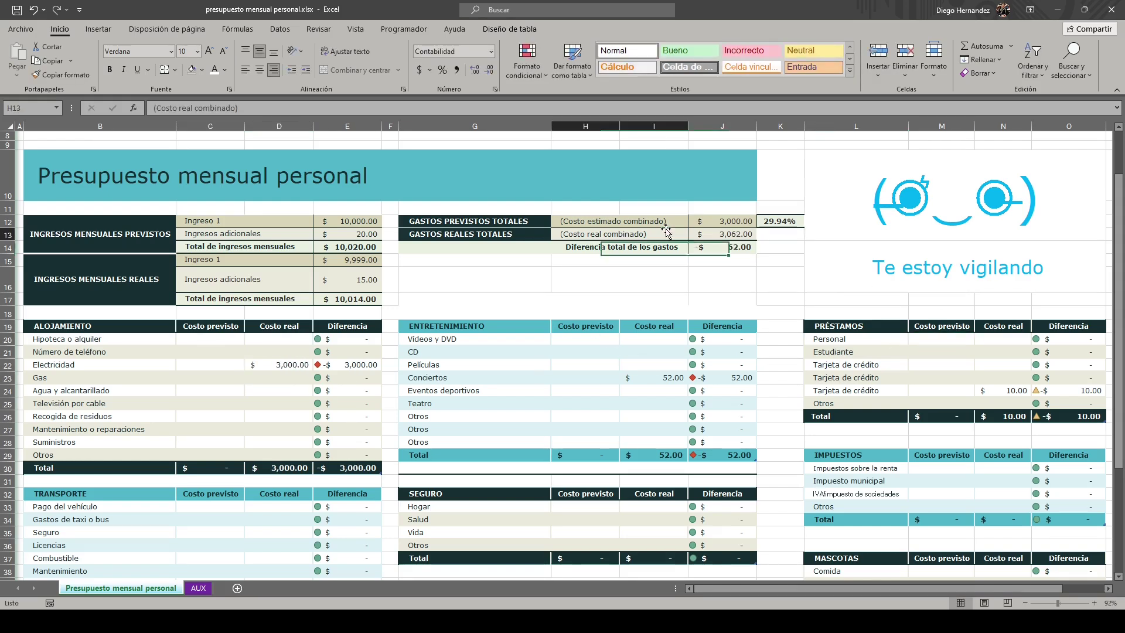
{"action": "left_click", "coordinate": [730, 245]}
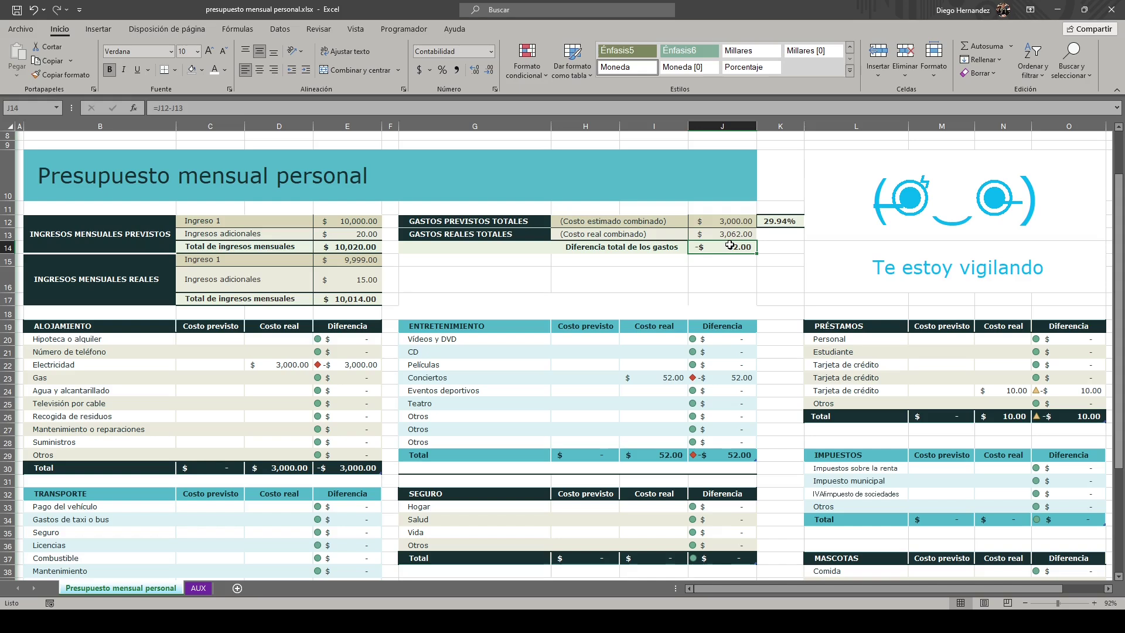
Inspect the formula of the percentage beside GASTOS PREVISTOS TOTALES and the formula that selects the face
{"action": "left_click", "coordinate": [769, 227]}
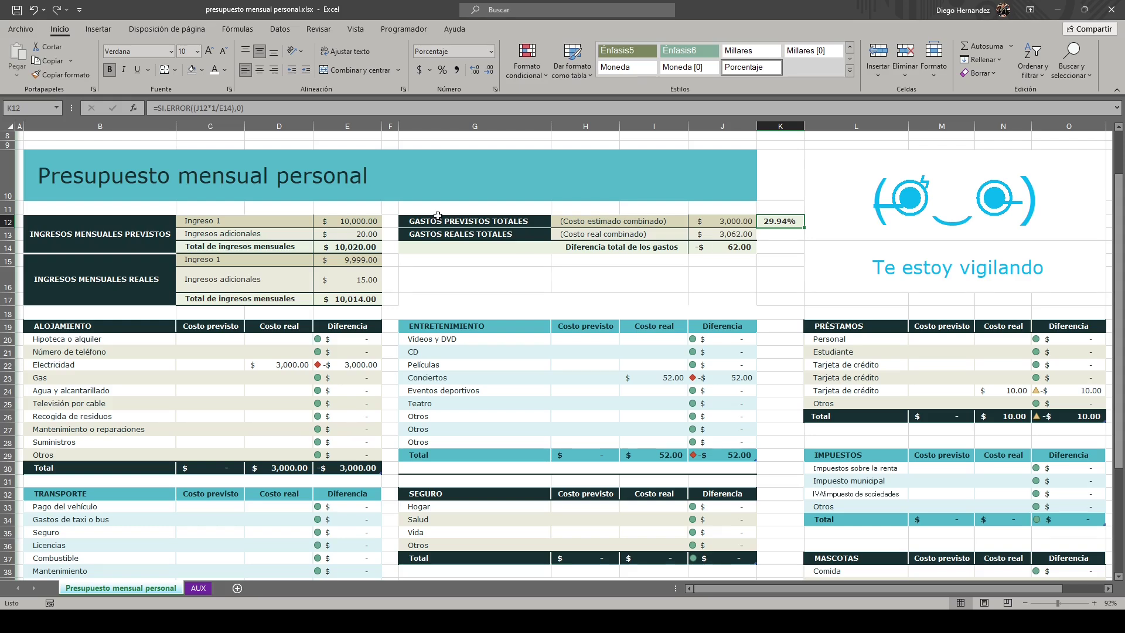
{"action": "left_click", "coordinate": [367, 234]}
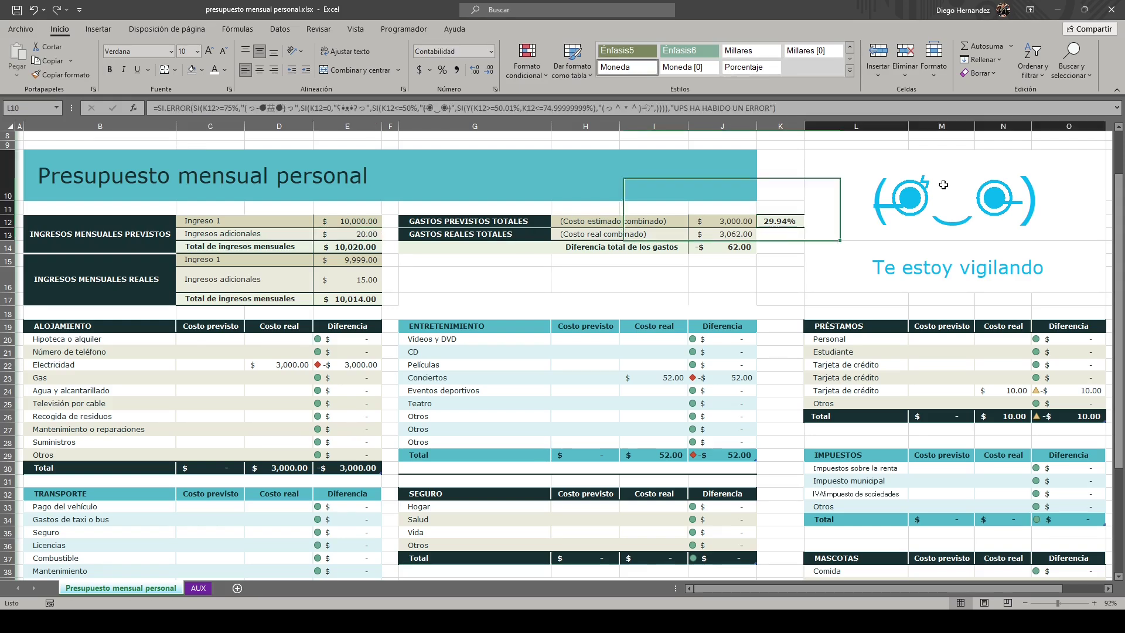
{"action": "left_click", "coordinate": [956, 205]}
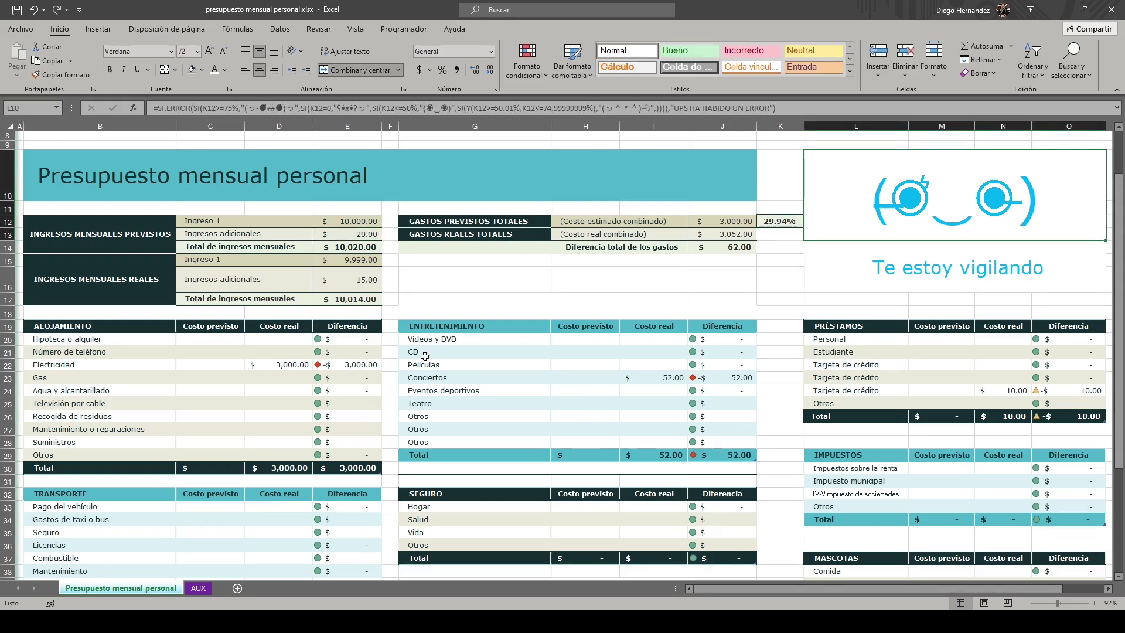
Enter a Costo real of 5000 for Gas in the ALOJAMIENTO table
{"action": "left_click", "coordinate": [266, 364]}
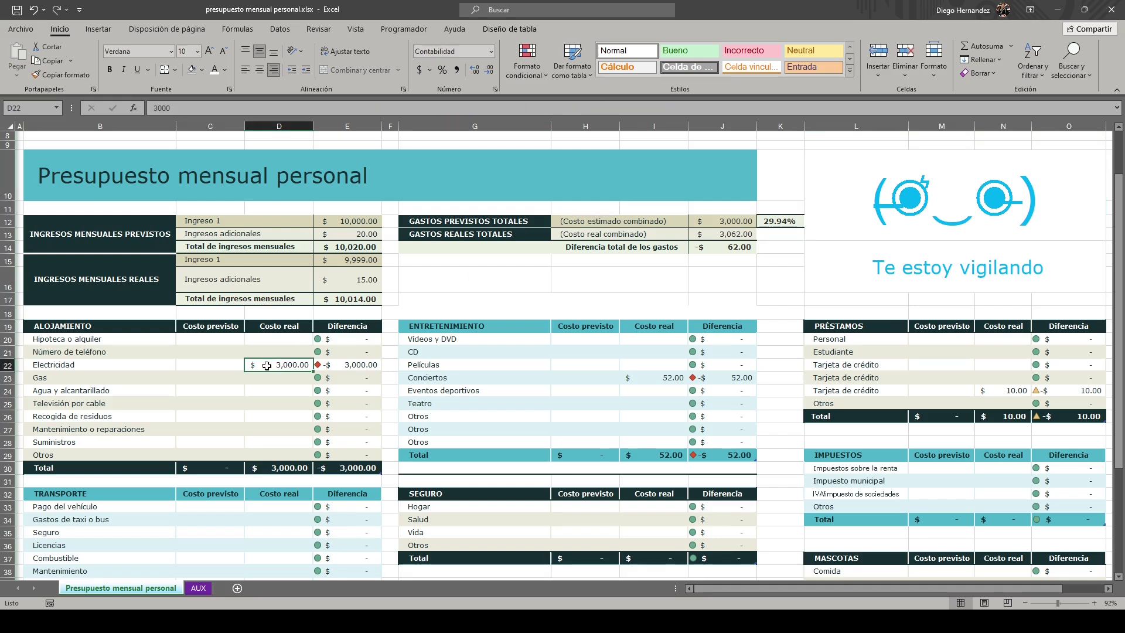
{"action": "left_click", "coordinate": [264, 375]}
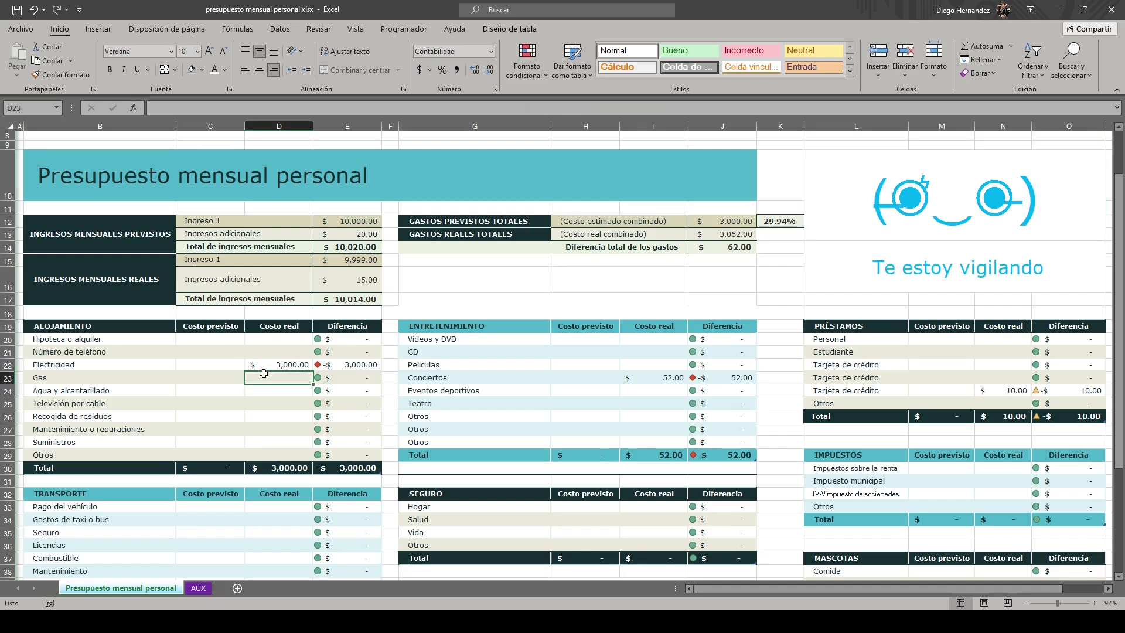
{"action": "type", "text": "50"}
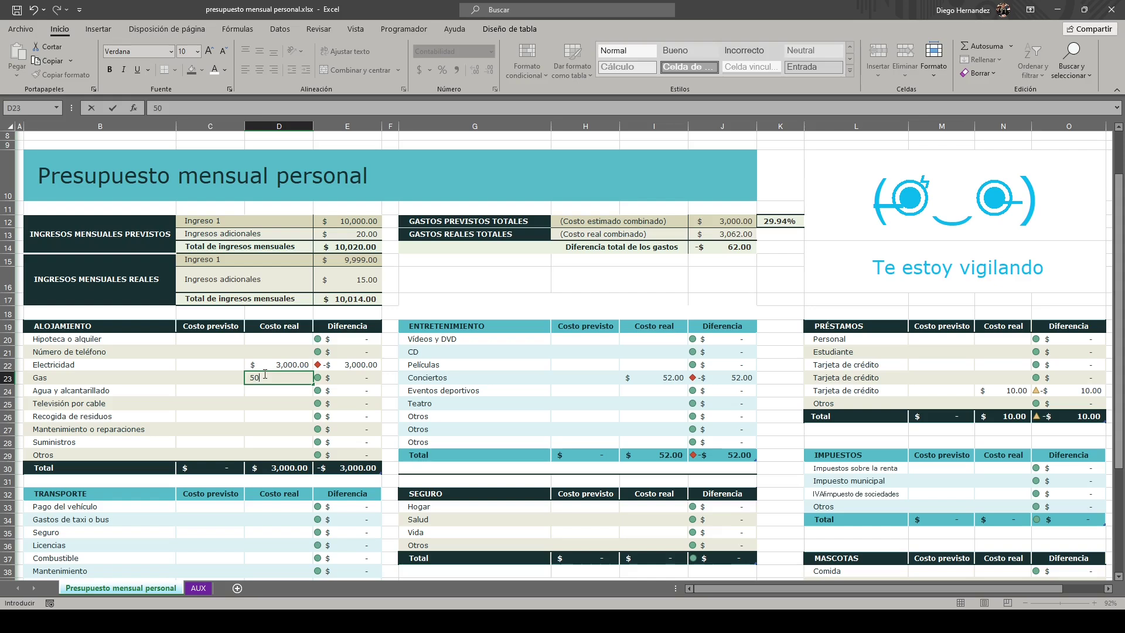
{"action": "key", "text": "Return"}
{"action": "left_click", "coordinate": [264, 373]}
{"action": "type", "text": "5000"}
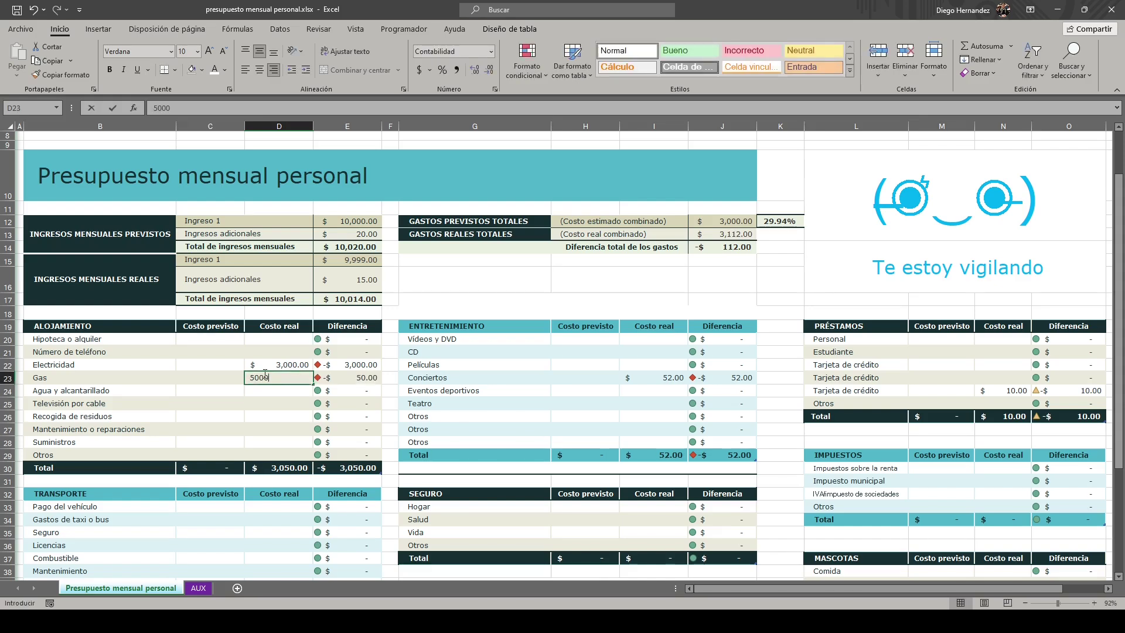
{"action": "key", "text": "Return"}
Examine the 75% threshold in the face formula and leave the formula unedited
{"action": "left_click", "coordinate": [1012, 188]}
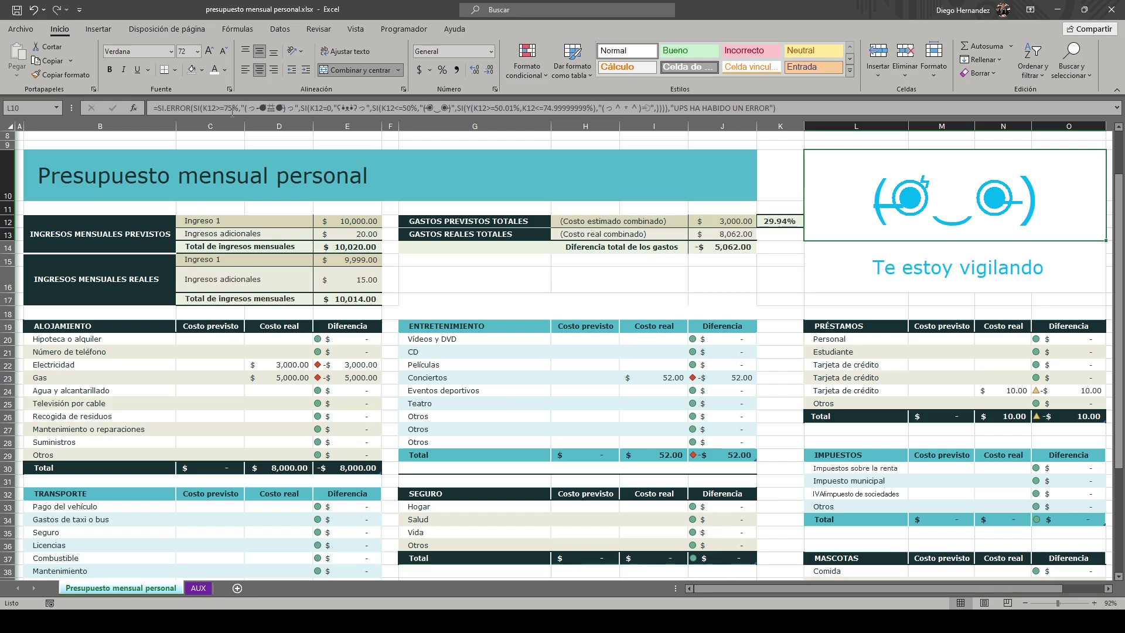
{"action": "left_click", "coordinate": [232, 109]}
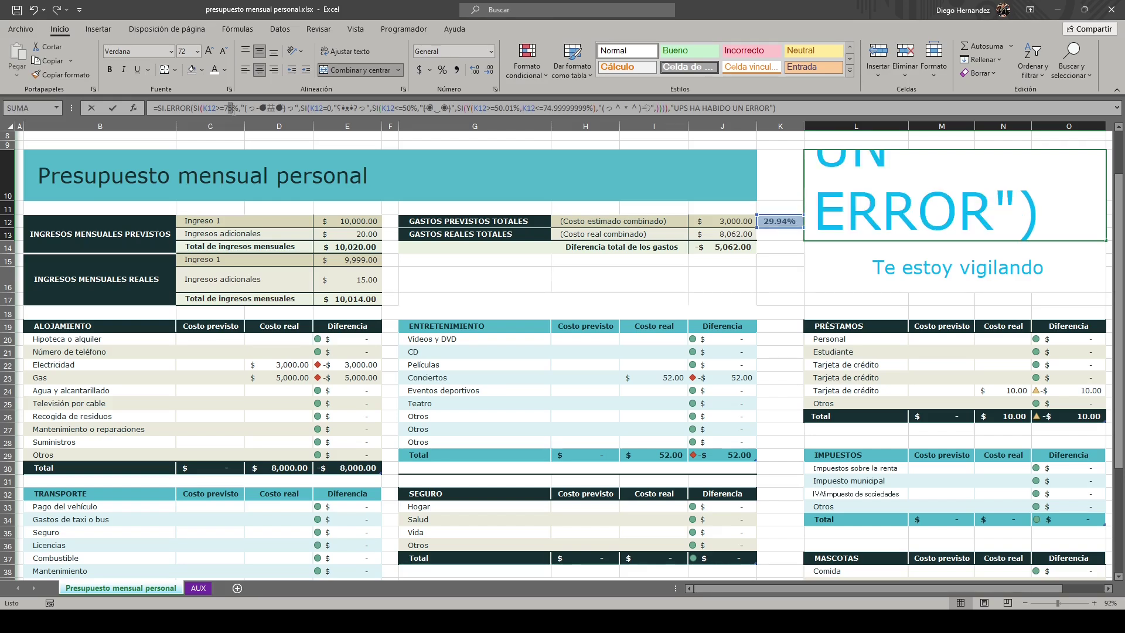
{"action": "left_click", "coordinate": [509, 288]}
{"action": "left_click", "coordinate": [269, 417]}
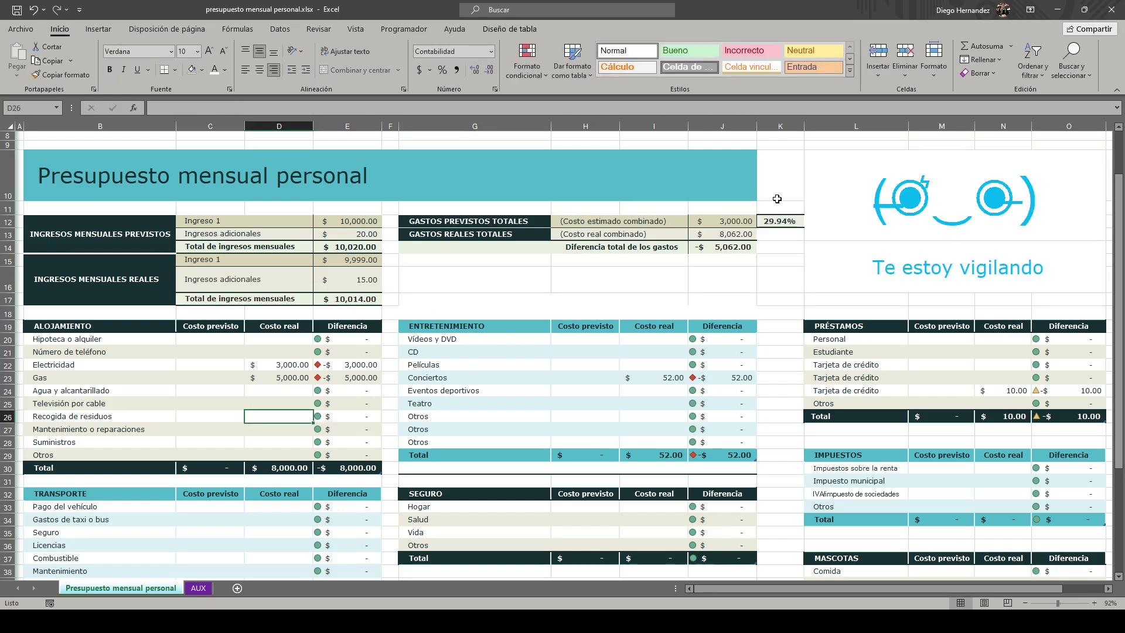
Enter a Costo previsto of 5,000 for Gas and 3,000 for Electricidad, and check the planned expense percentage
{"action": "left_click", "coordinate": [280, 368]}
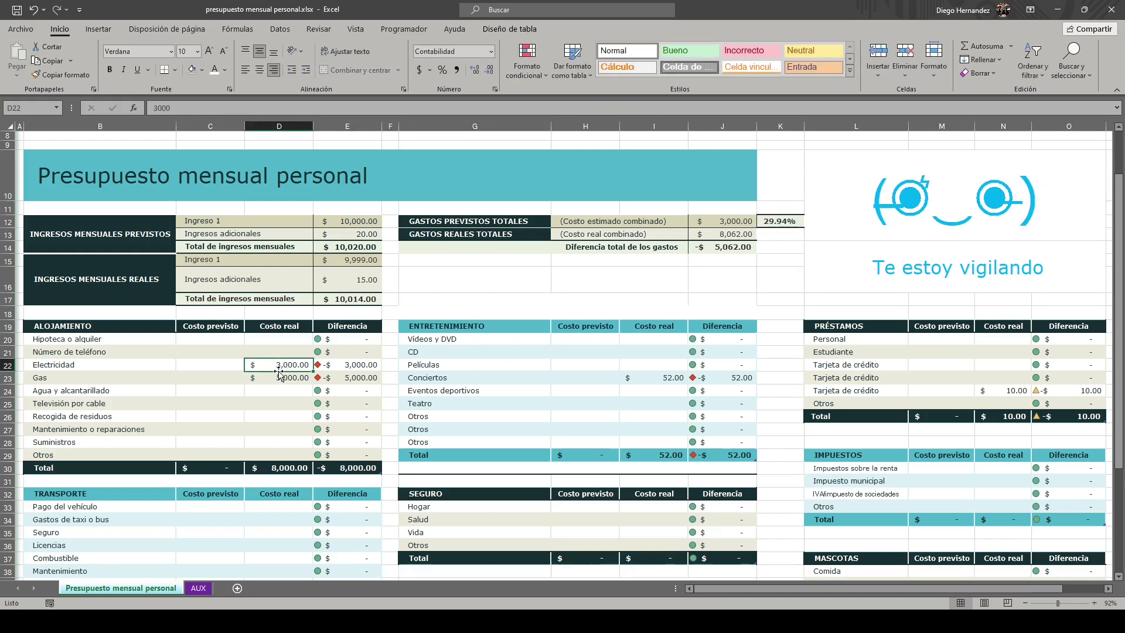
{"action": "left_click", "coordinate": [211, 379]}
{"action": "type", "text": "5,000"}
{"action": "key", "text": "Return"}
{"action": "key", "text": "Up"}
{"action": "key", "text": "Up"}
{"action": "type", "text": "30"}
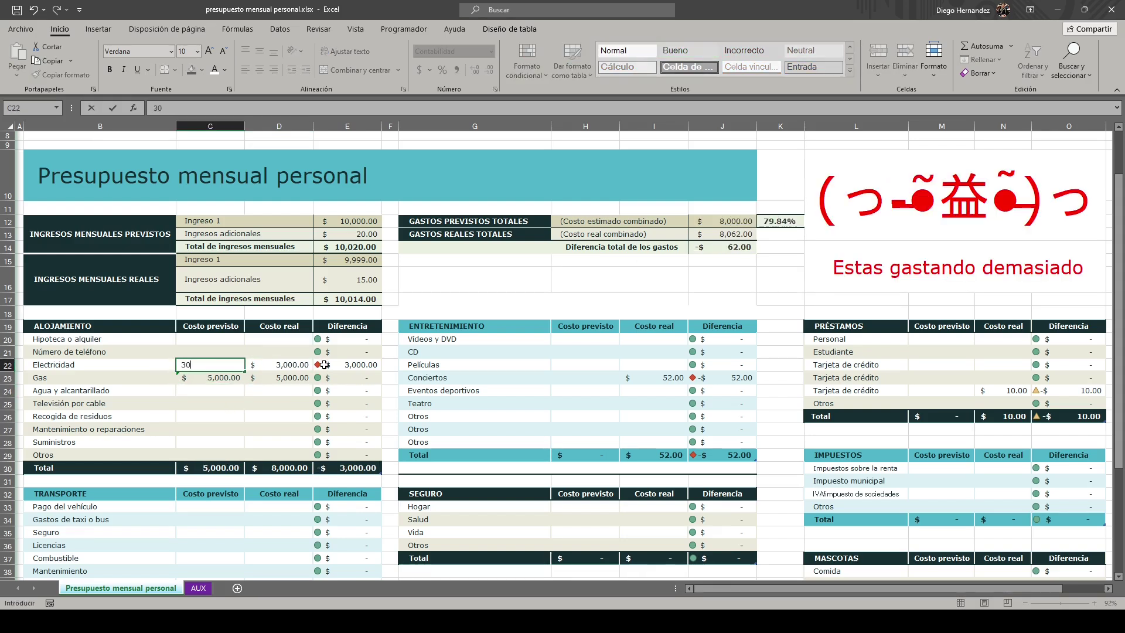
{"action": "key", "text": "Return"}
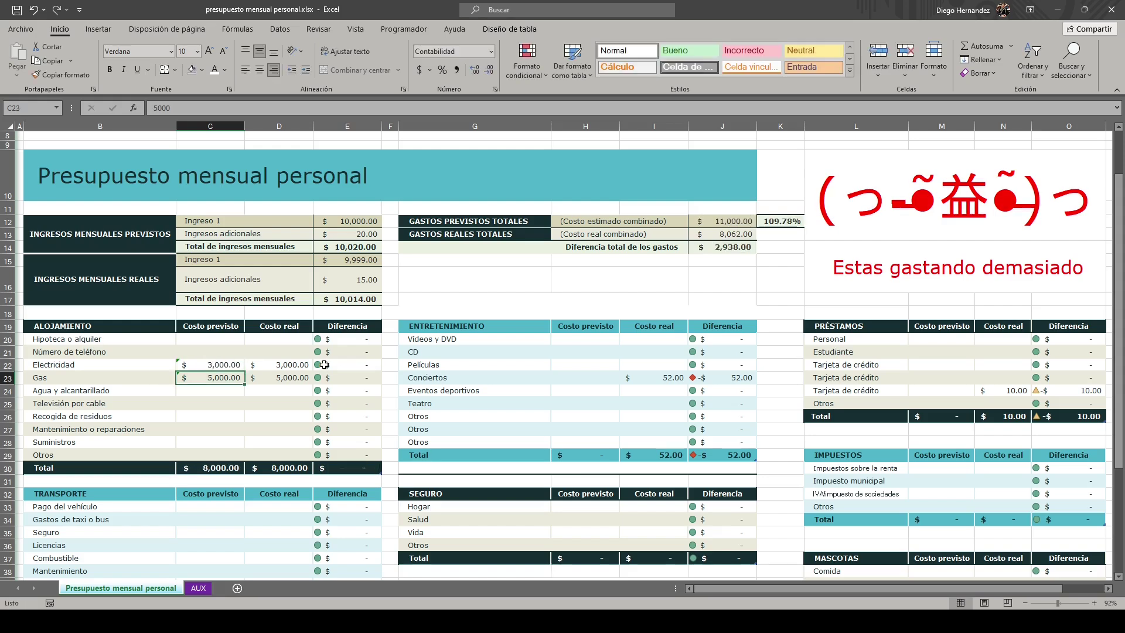
{"action": "left_click", "coordinate": [764, 223]}
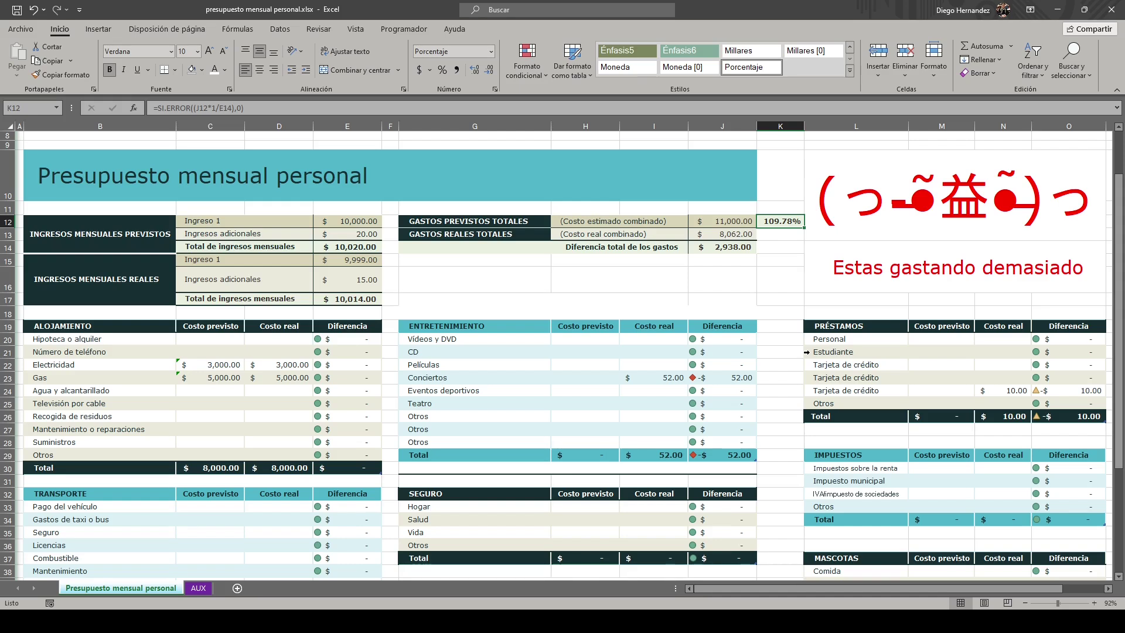
{"action": "left_click", "coordinate": [785, 324]}
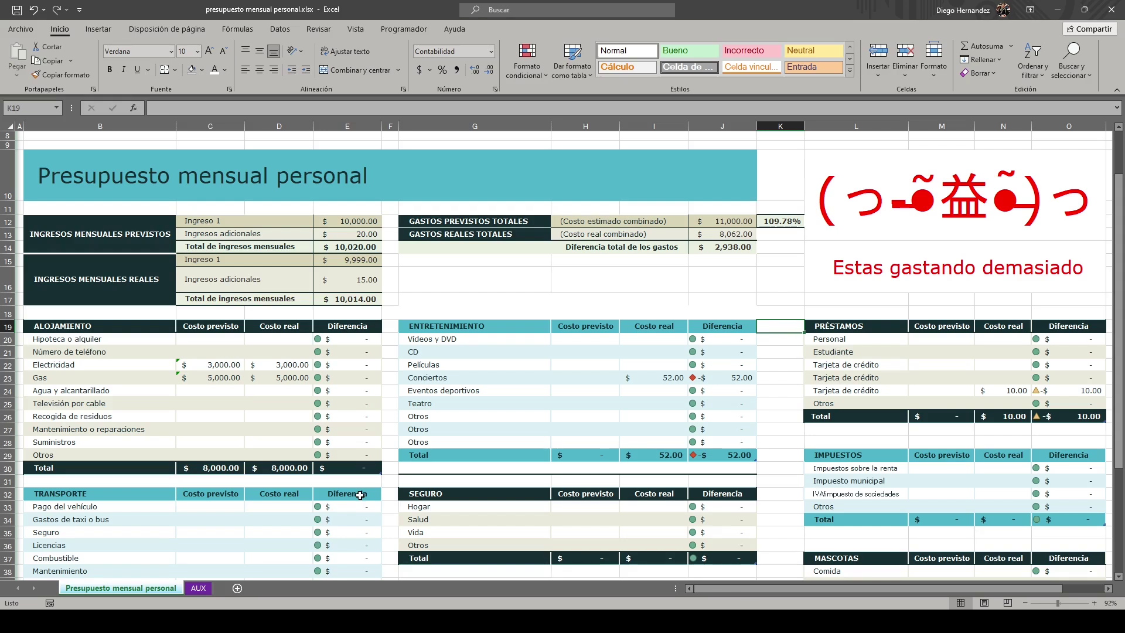
Hide the formula bar, row and column headings and gridlines, collapse the ribbon, and show the top of the sheet
{"action": "left_click", "coordinate": [365, 30]}
{"action": "left_click", "coordinate": [261, 53]}
{"action": "left_click", "coordinate": [261, 69]}
{"action": "left_click", "coordinate": [196, 71]}
{"action": "left_click", "coordinate": [1116, 91]}
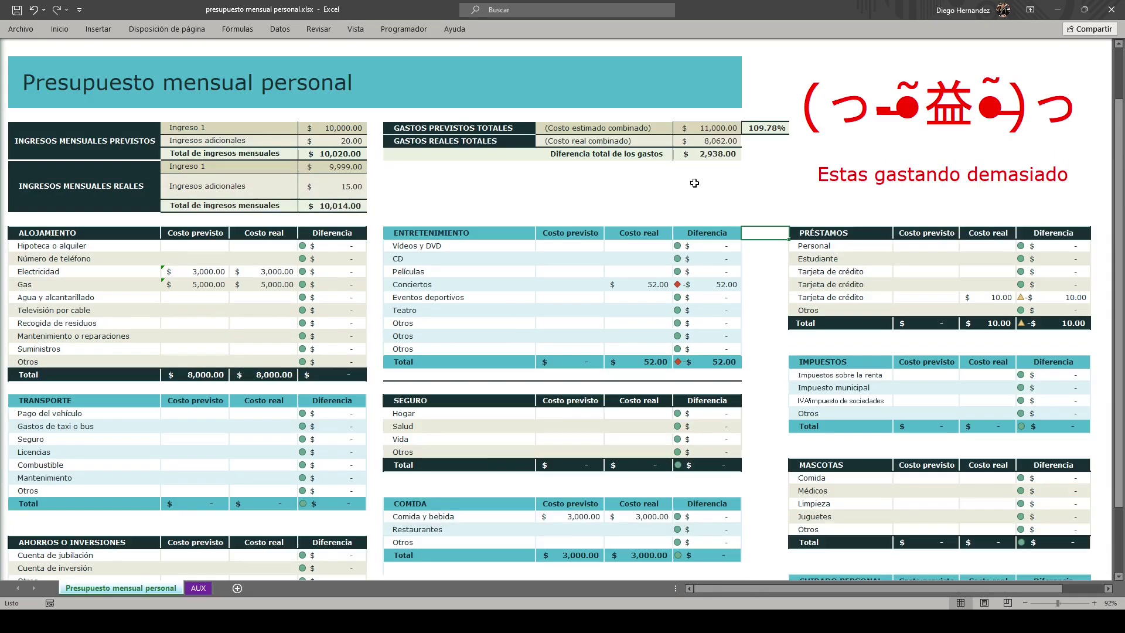
{"action": "left_click", "coordinate": [766, 103]}
{"action": "scroll", "coordinate": [774, 254], "scroll_direction": "up", "scroll_amount": 1}
{"action": "scroll", "coordinate": [774, 254], "scroll_direction": "up", "scroll_amount": 1}
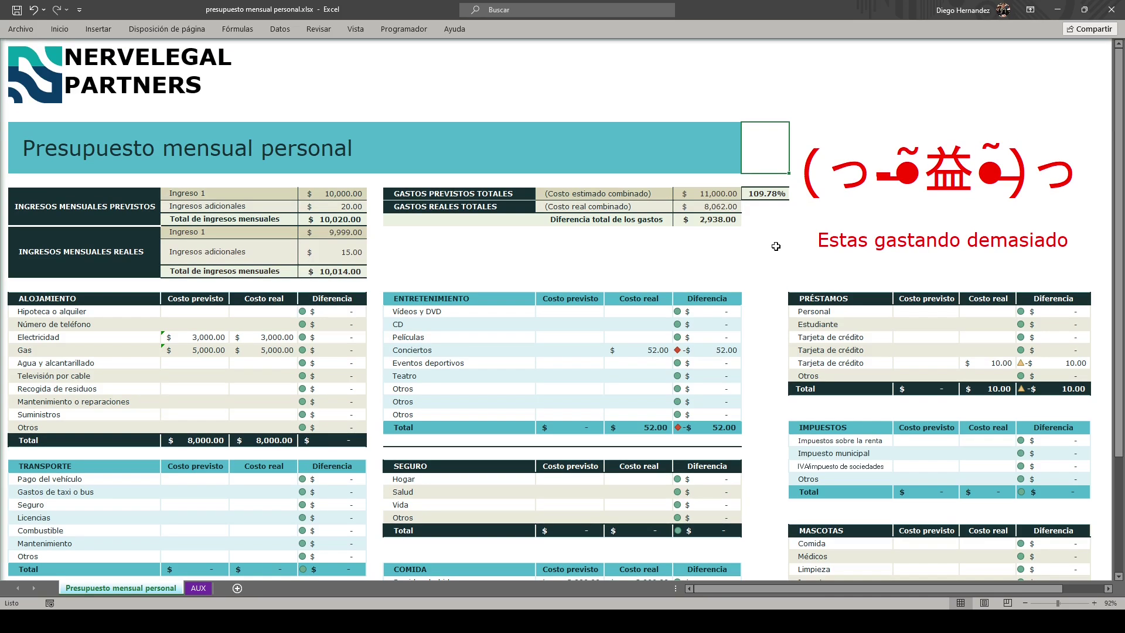